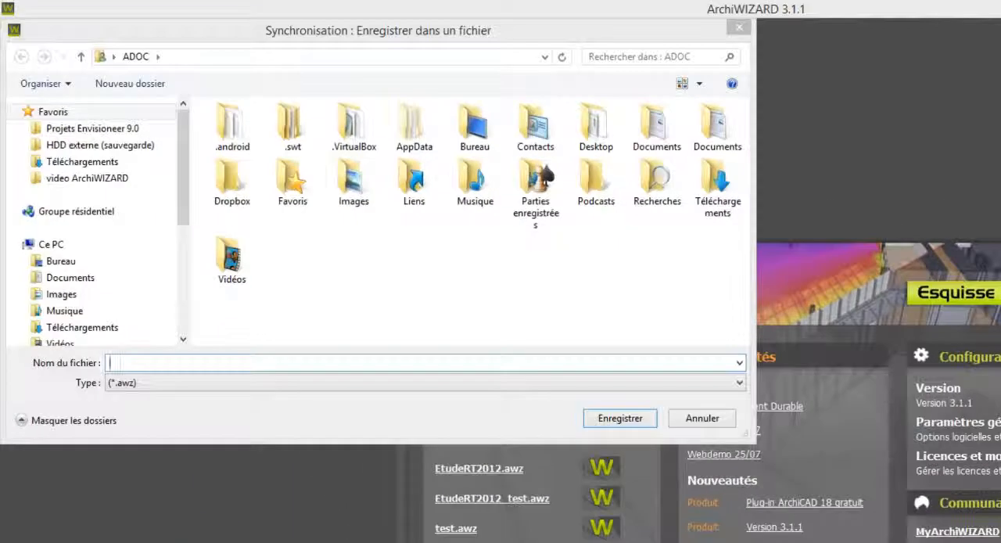
Save the synchronisation file as EtudeRT2012 in the video ArchiWIZARD folder.
click(87, 179)
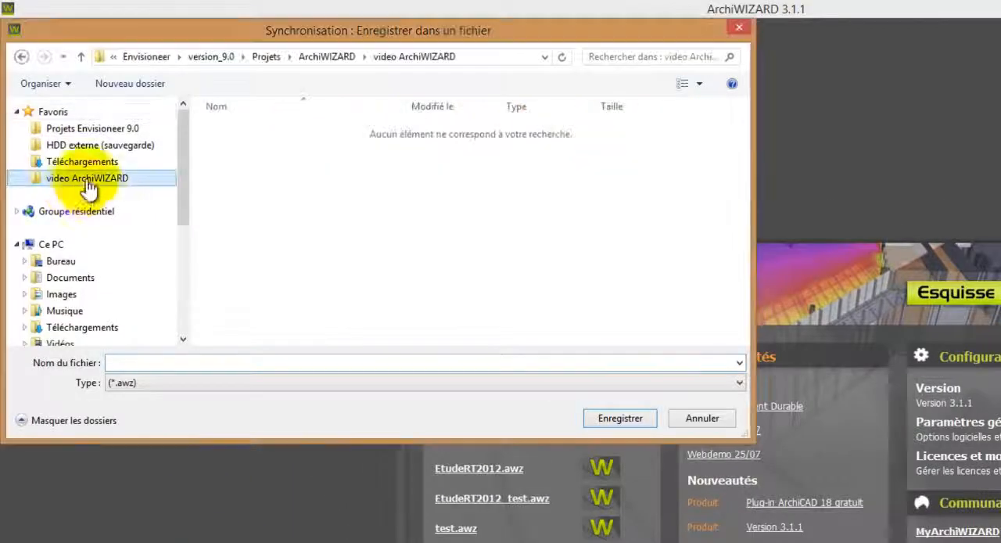
click(196, 366)
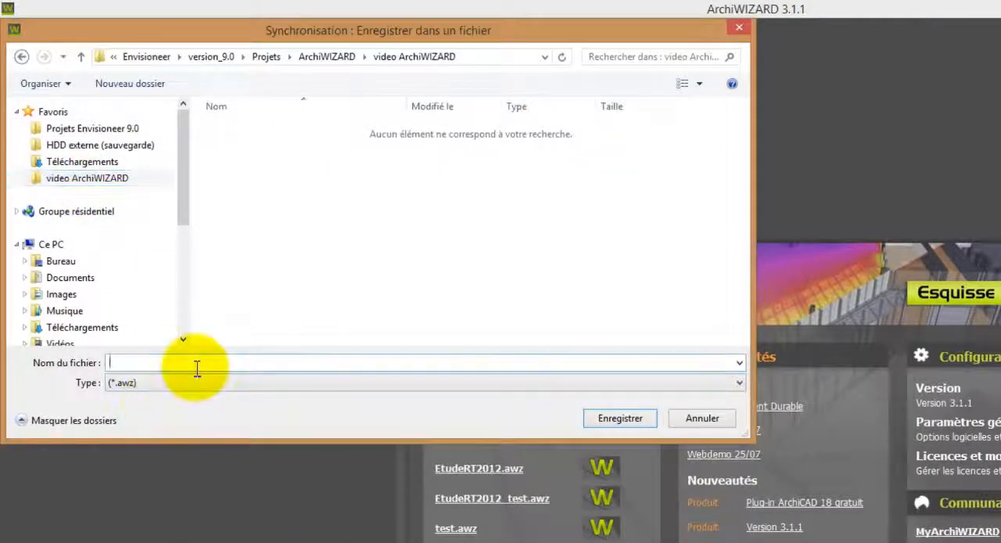
text(Etude)
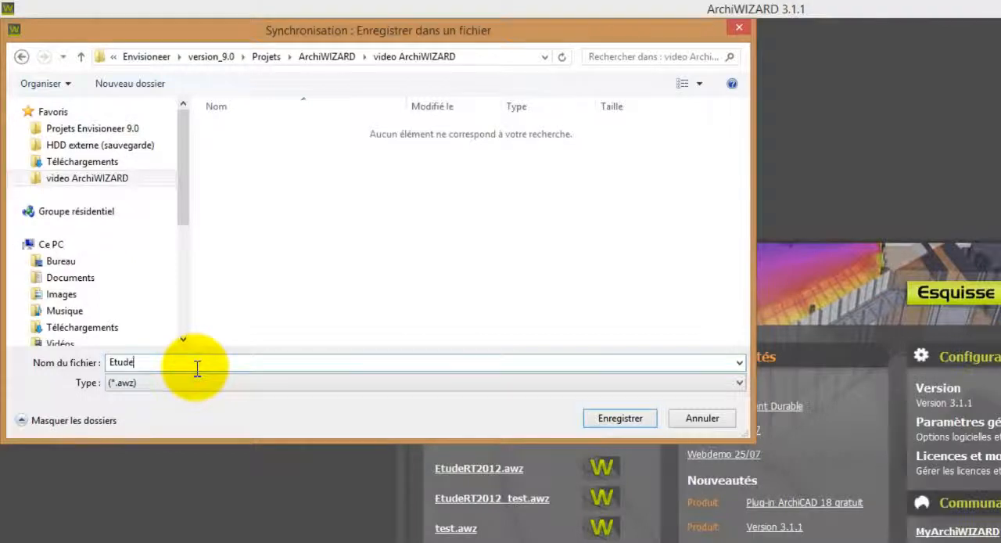
text(RT2012)
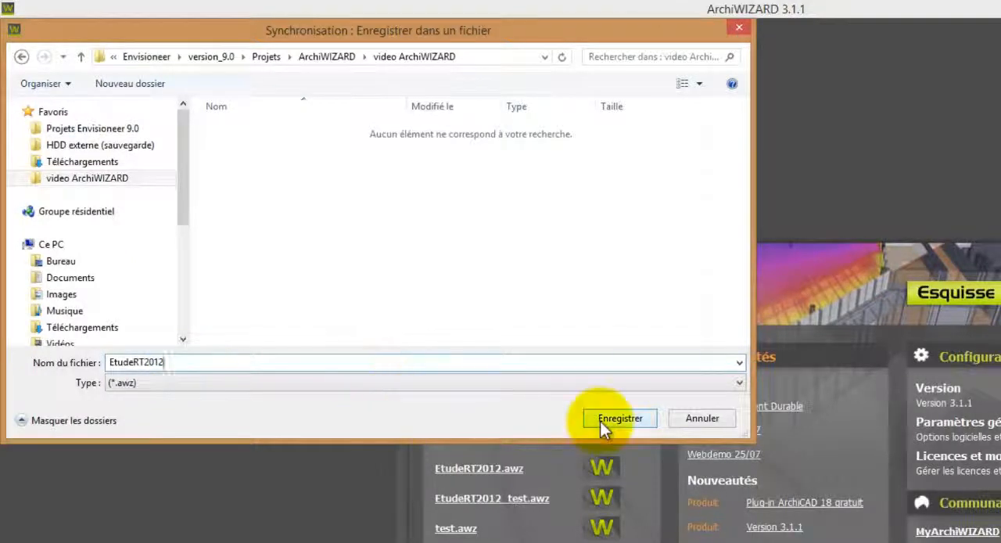
click(600, 421)
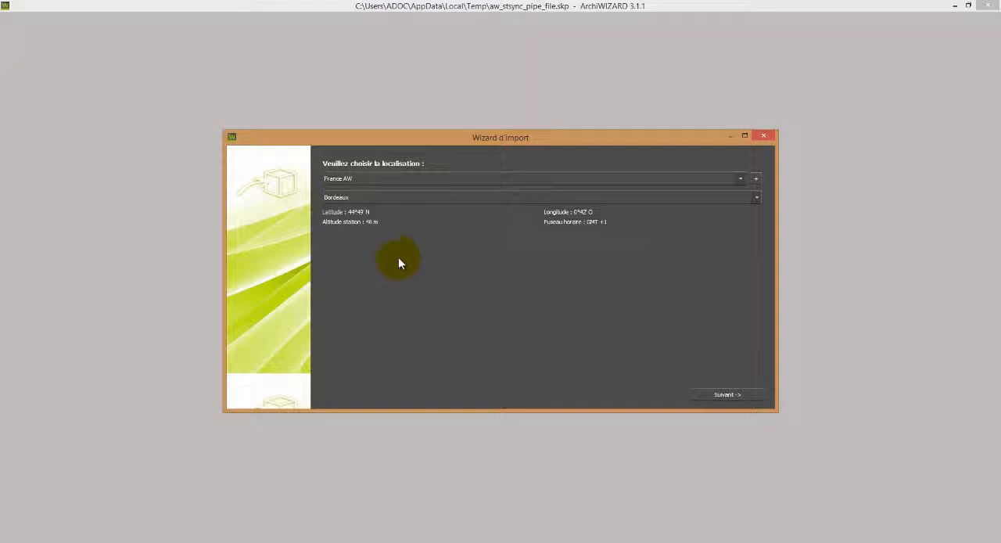
Set the project location to France_RT2012 with the THBCE2012_TRAPPES_H1a weather station and continue the import.
click(394, 179)
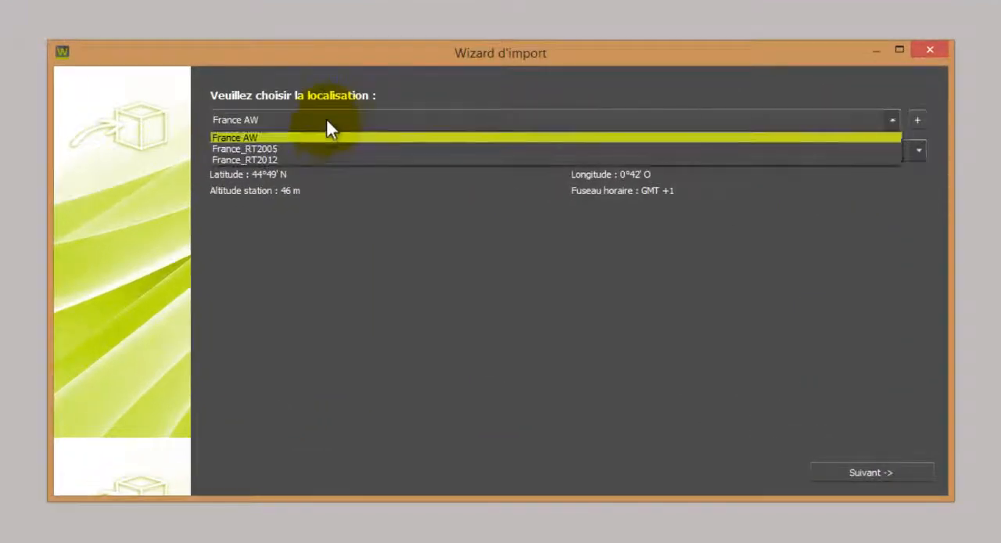
click(323, 159)
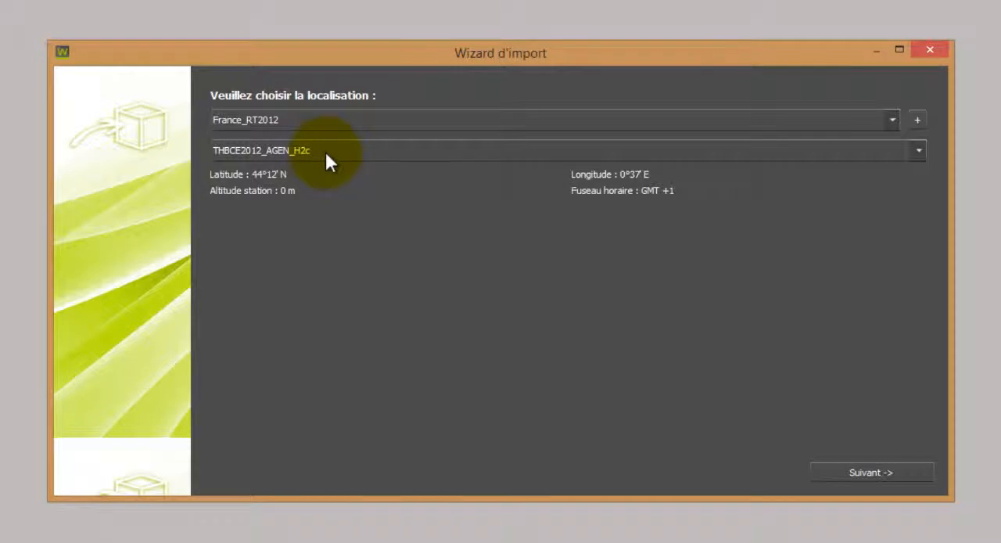
click(325, 153)
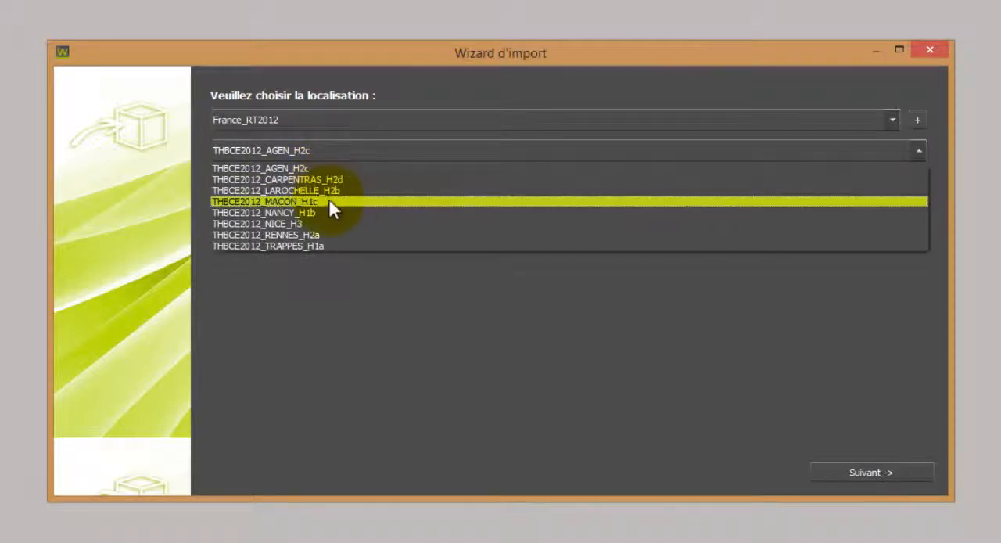
click(336, 249)
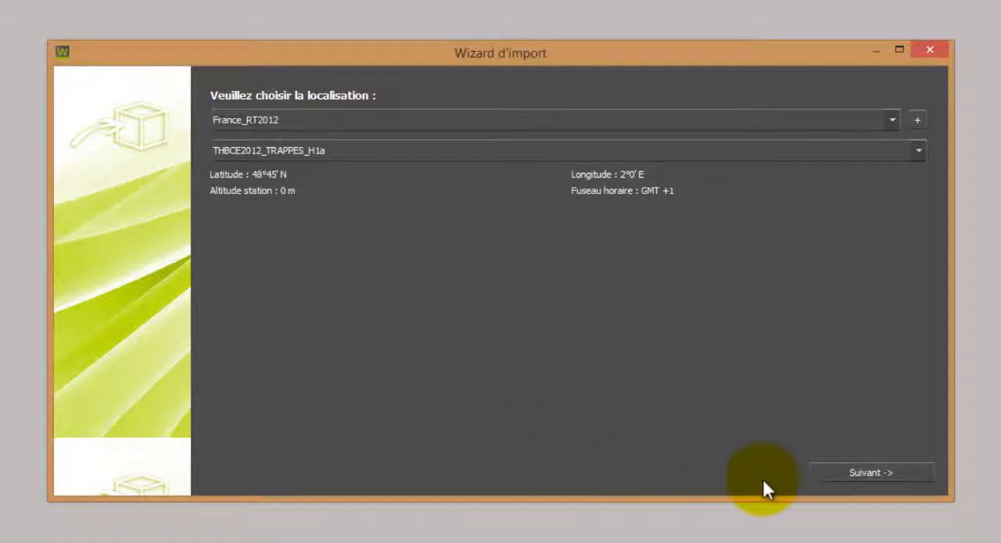
click(833, 477)
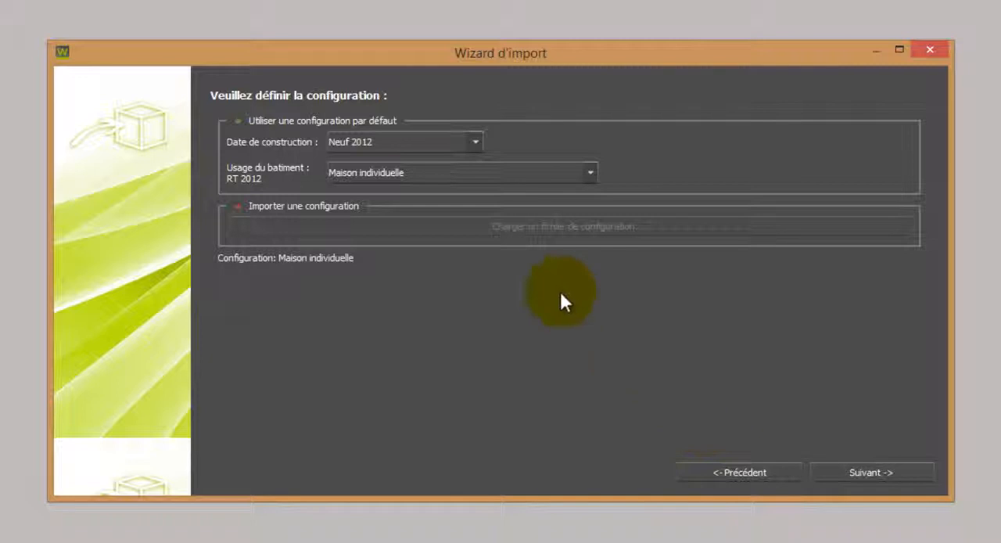
Set the construction date to Neuf (Bibliotheque Envisioneer) and the building type to Bâtiment ossature bois, and continue the import.
click(475, 140)
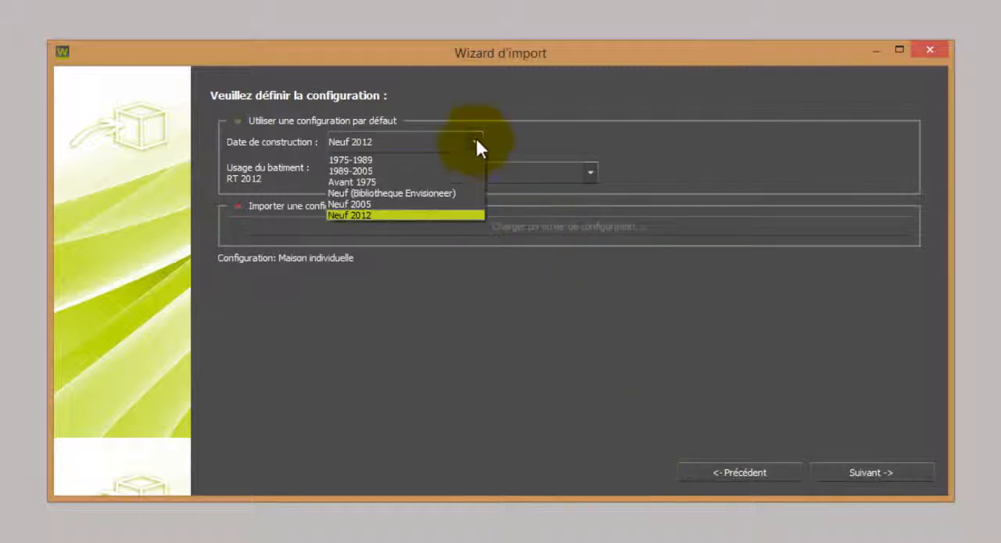
click(465, 193)
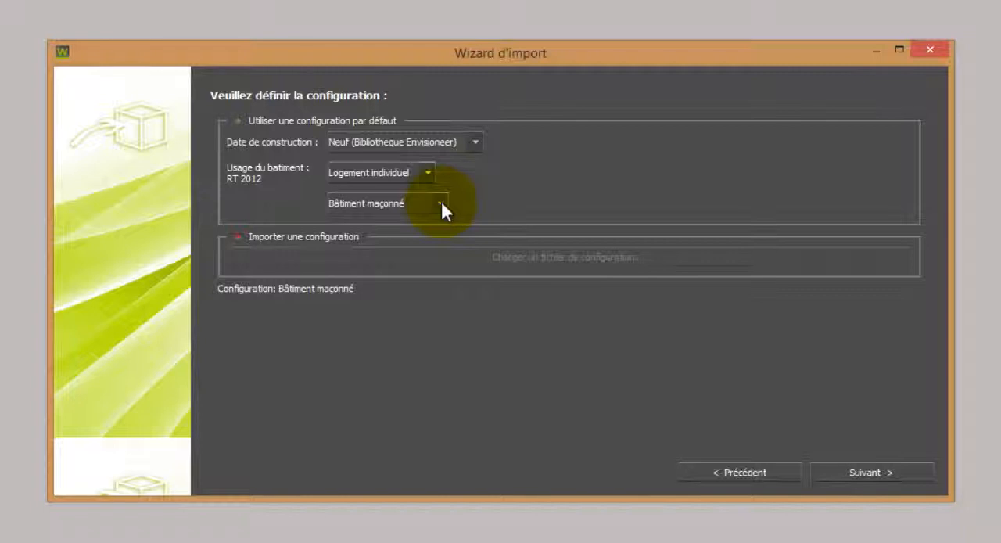
click(441, 202)
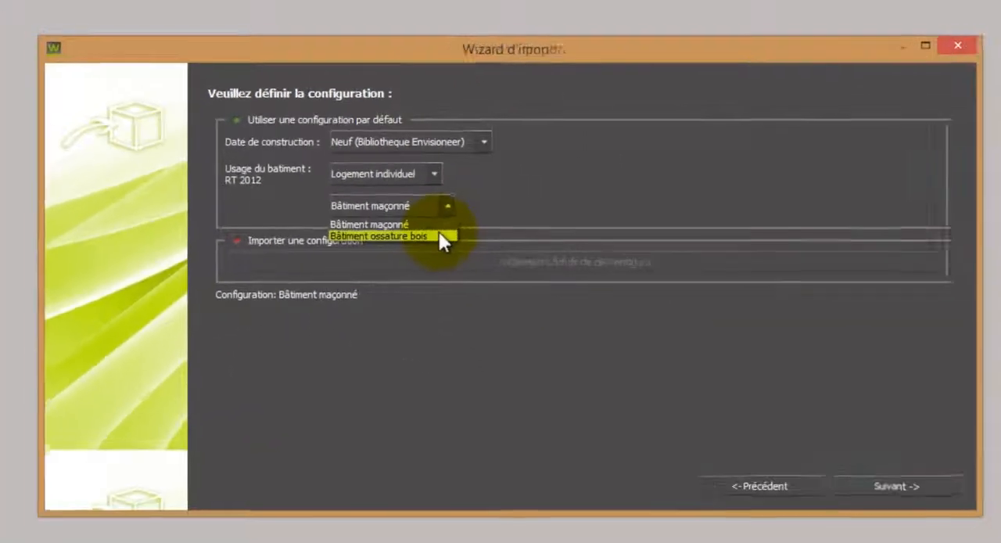
click(438, 234)
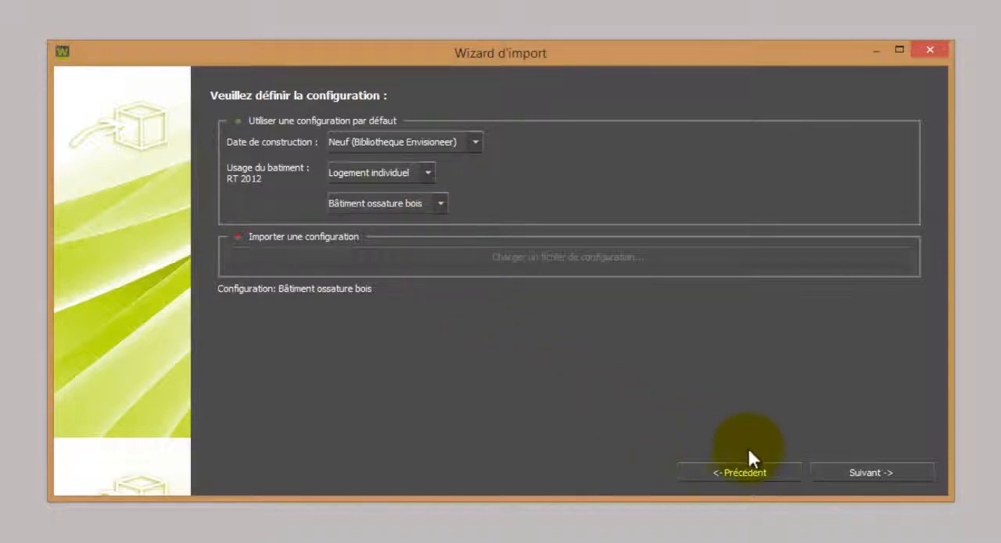
click(826, 472)
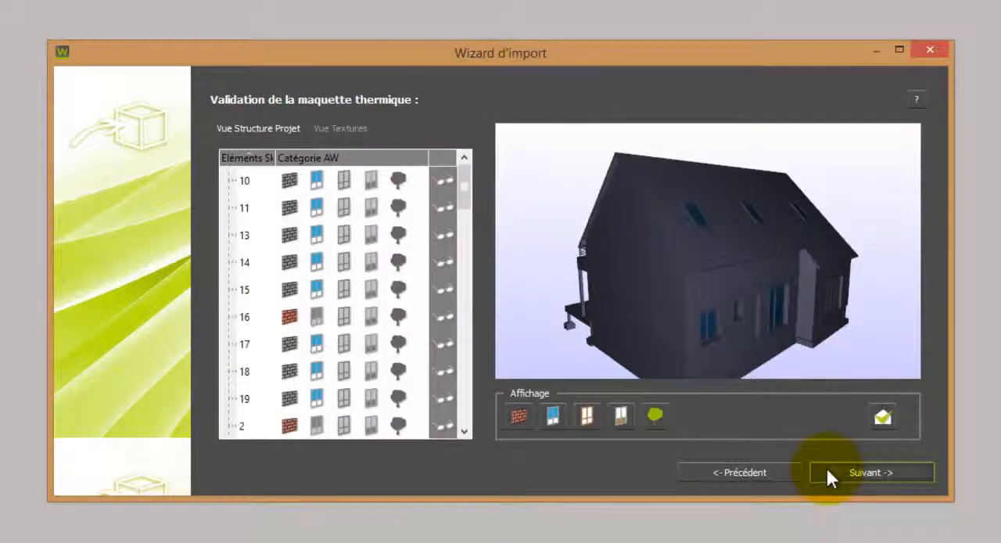
Assign the door panels to the door category and the window and door frames to the window-frame category.
click(832, 309)
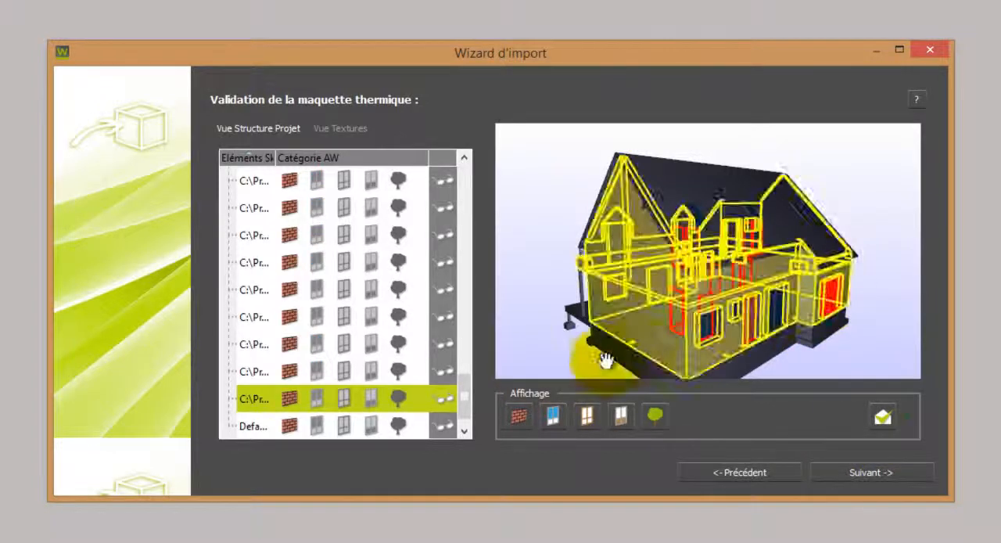
click(373, 399)
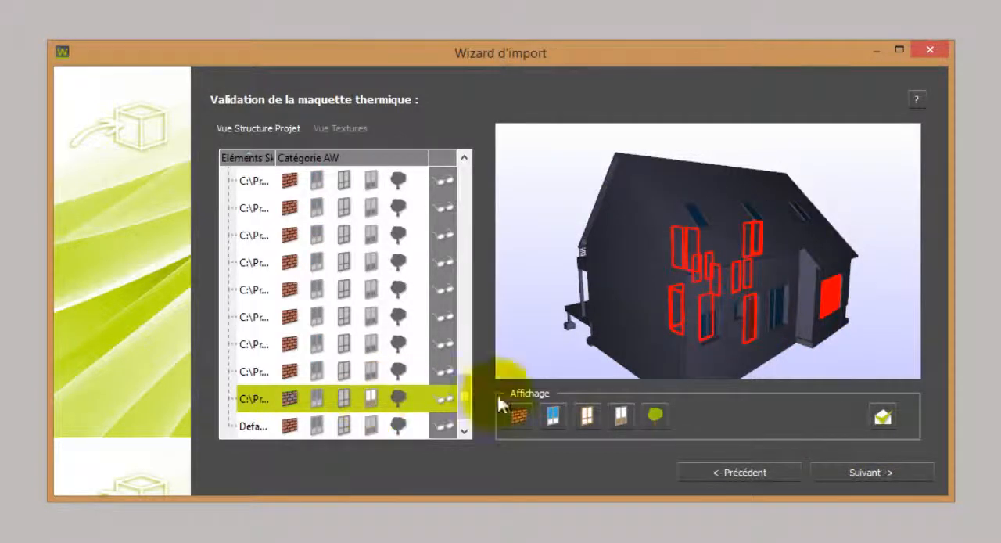
click(784, 312)
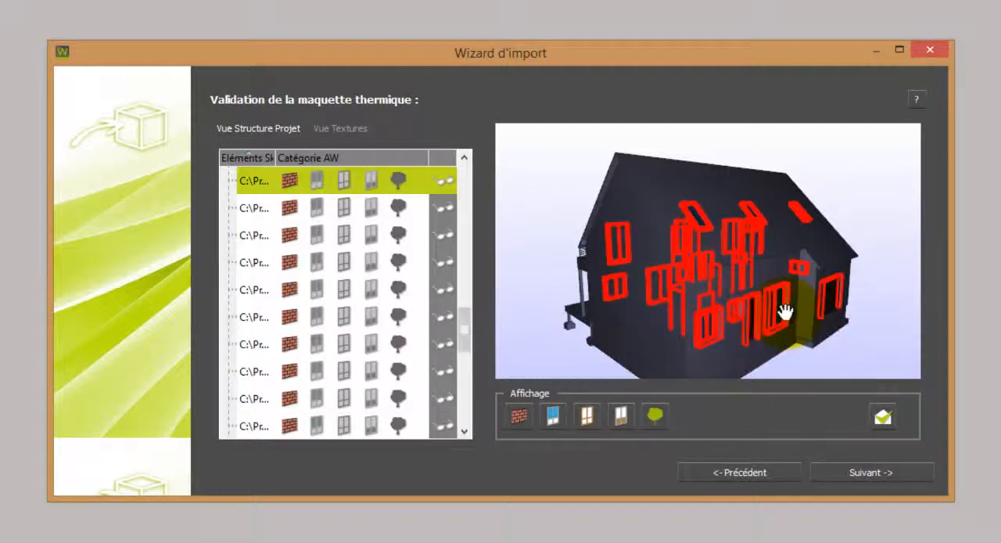
click(343, 184)
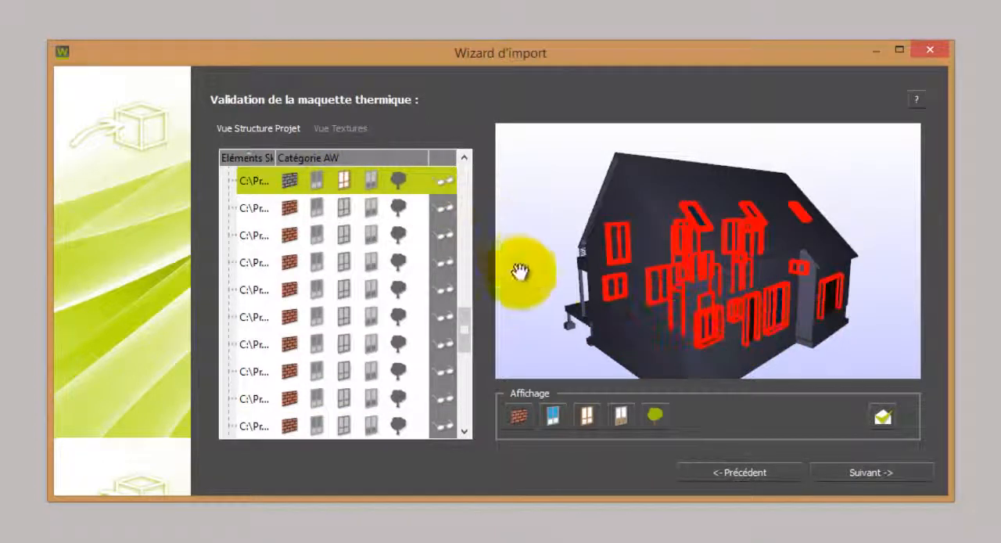
Assign the terrace and balcony railings and the window shutters to the tree (environment) category.
drag(519, 270, 720, 216)
scroll(695, 209, up, 5)
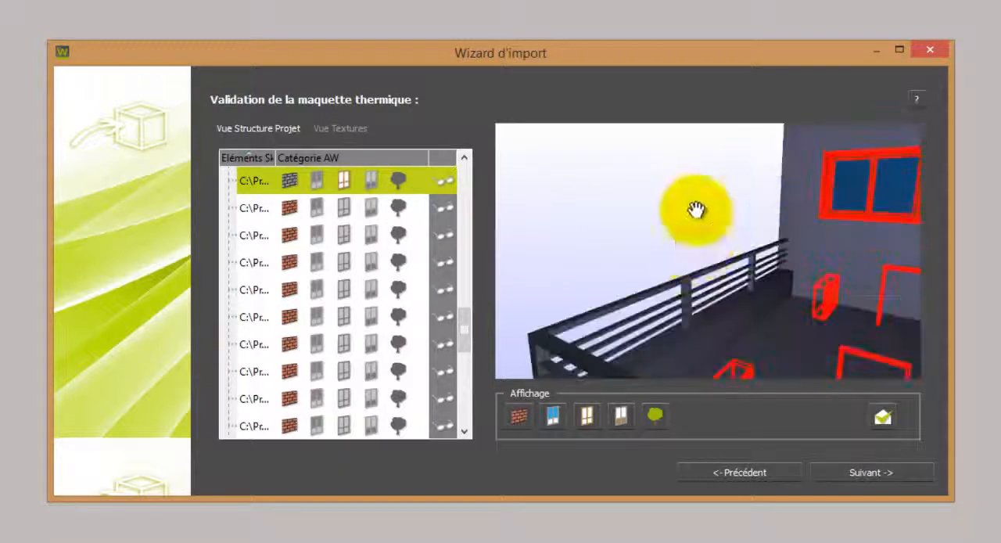
scroll(695, 209, down, 5)
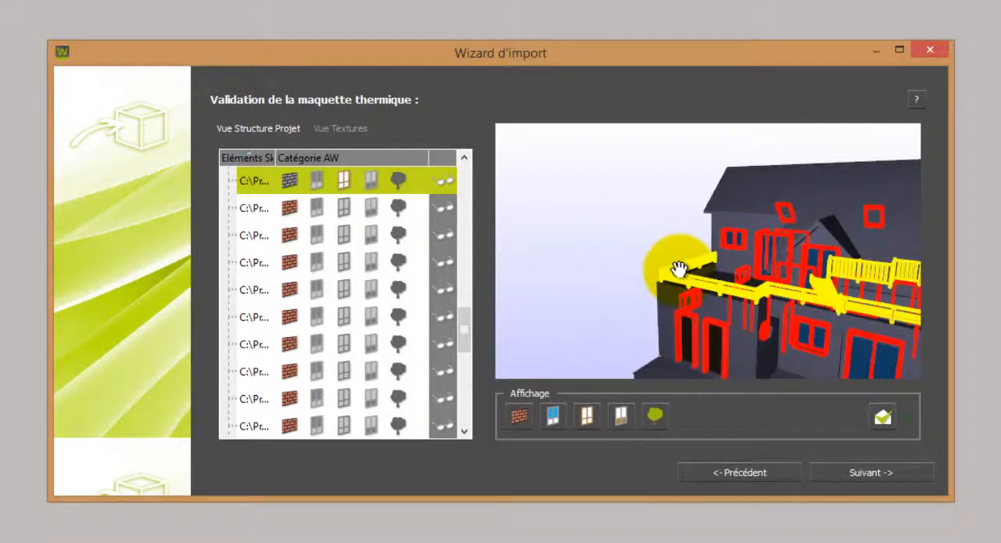
click(679, 269)
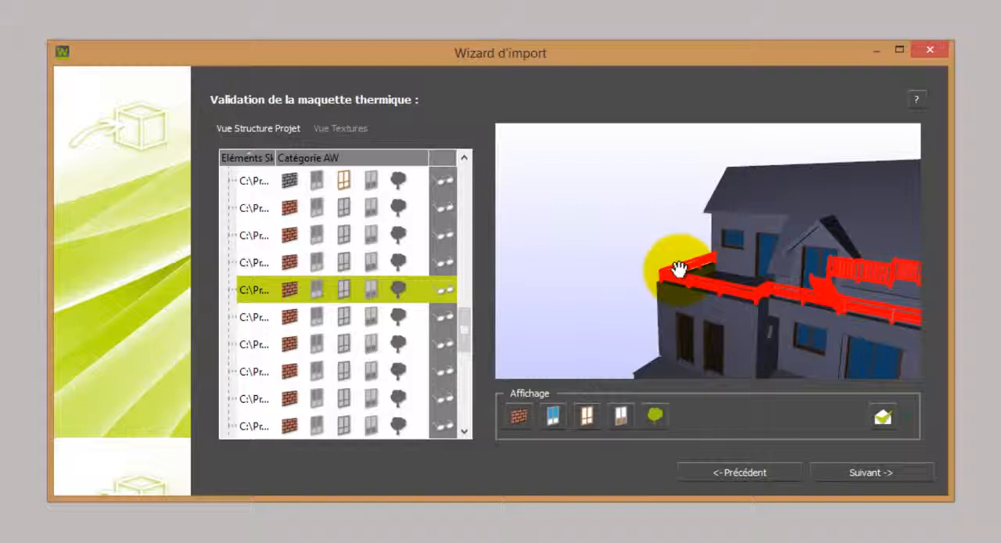
click(393, 289)
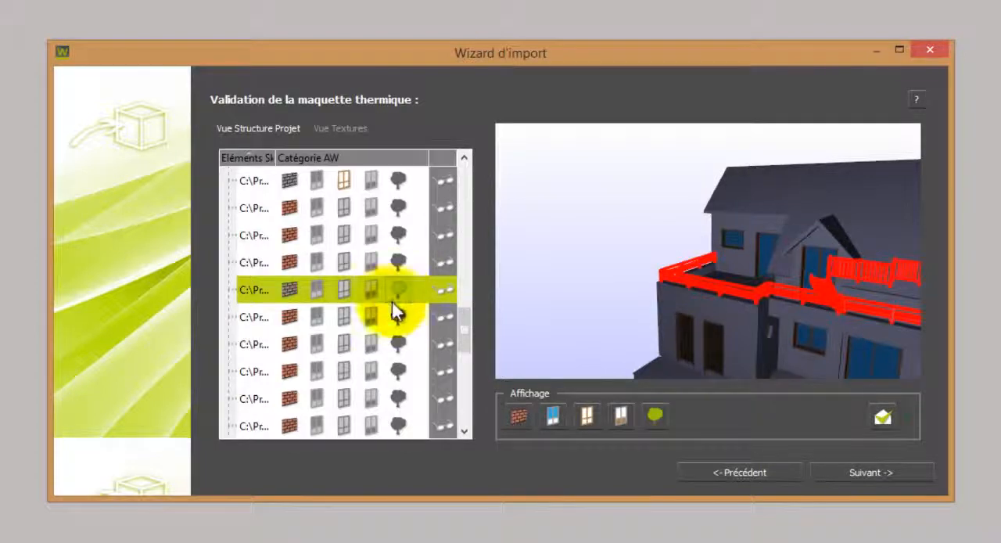
click(398, 314)
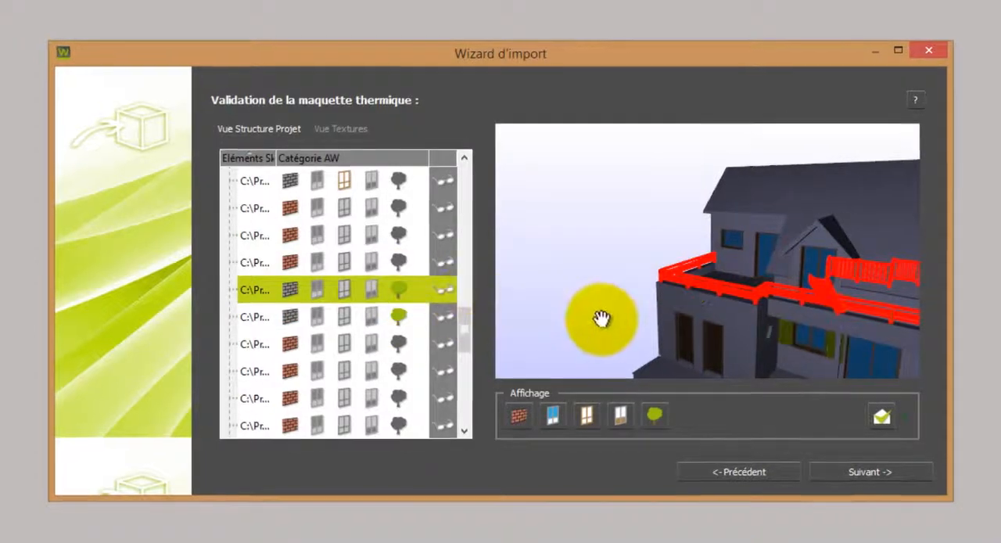
Accept the thermal model's element categories and the scene scale to finish the import.
drag(580, 311, 756, 302)
scroll(533, 295, down, 3)
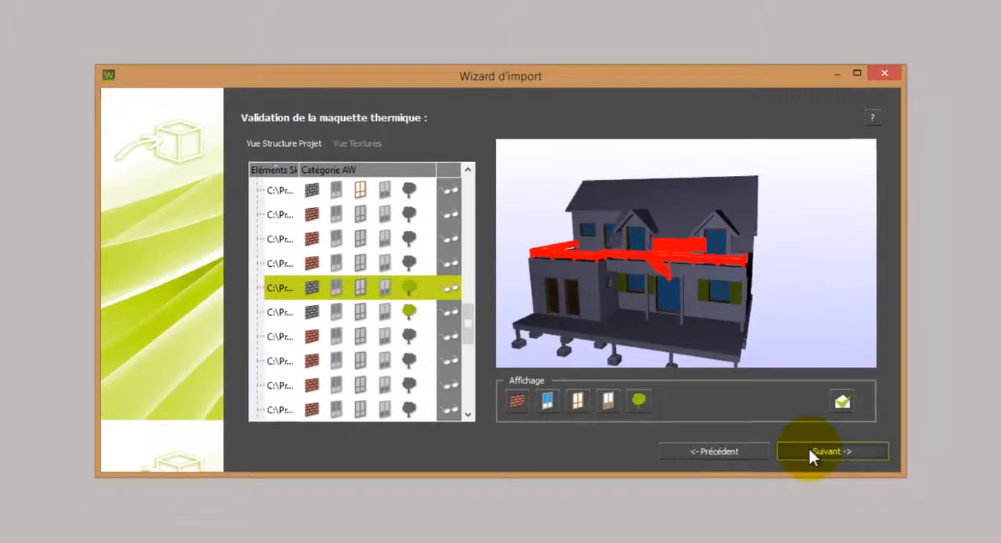
click(806, 452)
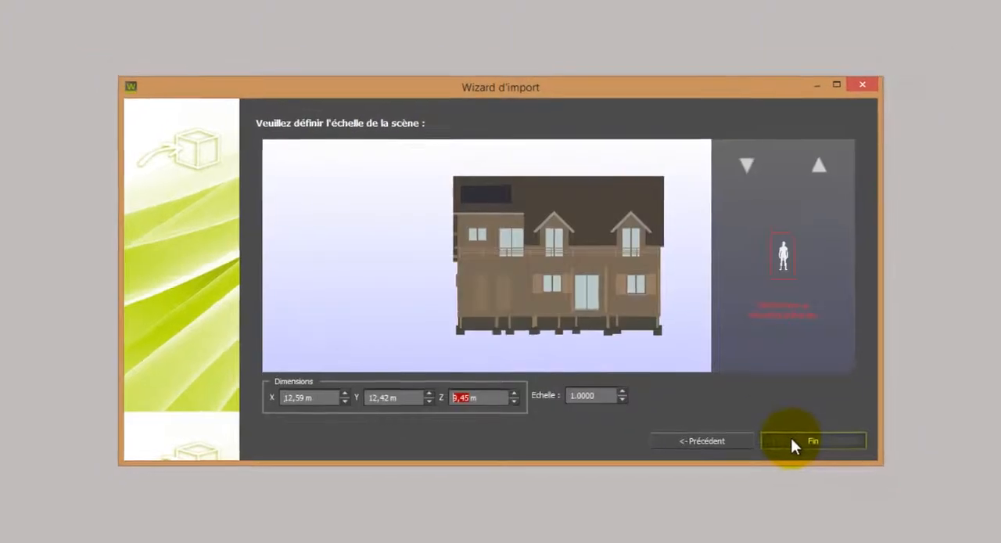
click(796, 441)
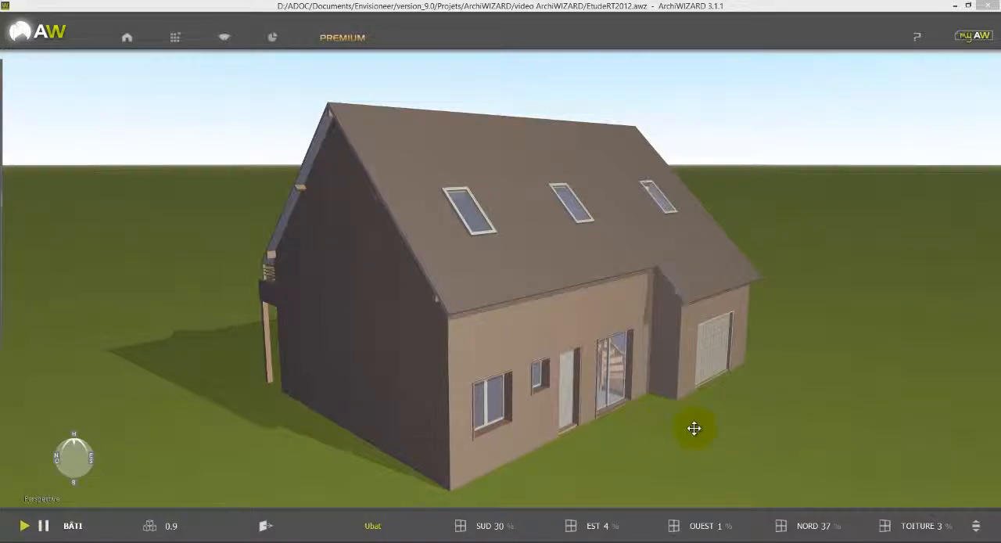
Examine the imported house model from its garage side and its balcony side.
click(655, 450)
scroll(661, 450, down, 2)
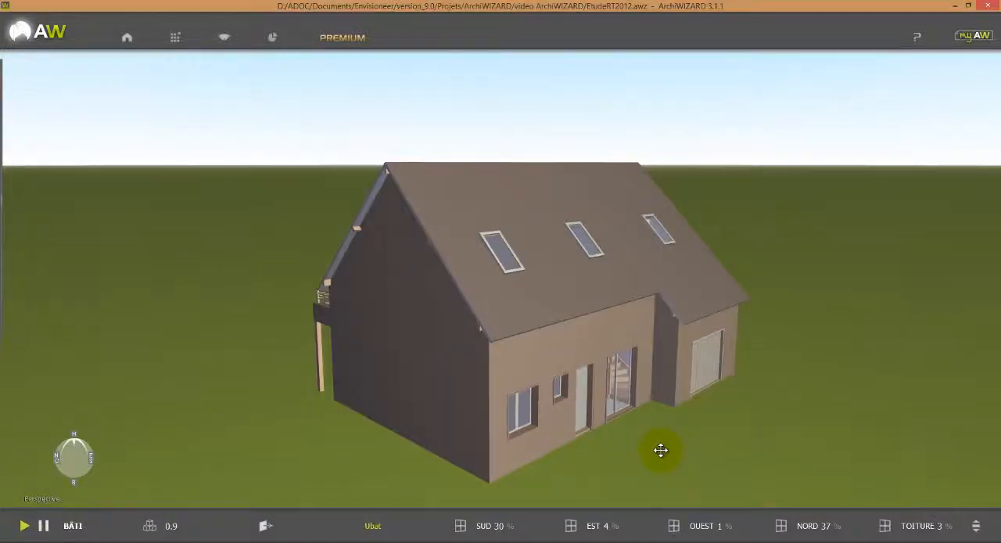
scroll(657, 462, down, 2)
mouse_move(655, 465)
mouse_down()
mouse_move(758, 467)
mouse_move(865, 449)
mouse_move(854, 432)
mouse_move(900, 423)
mouse_move(817, 449)
mouse_move(969, 446)
mouse_up()
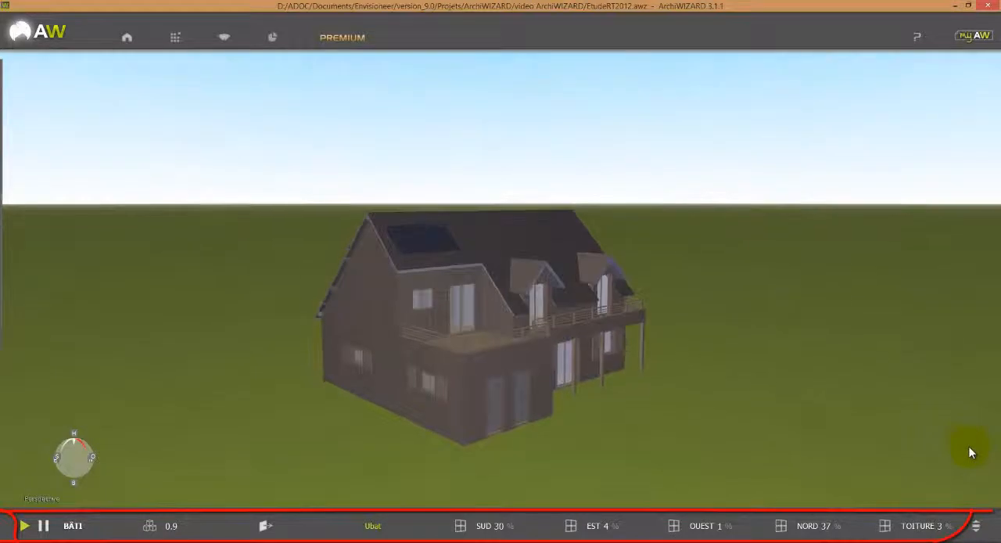
drag(782, 454, 624, 355)
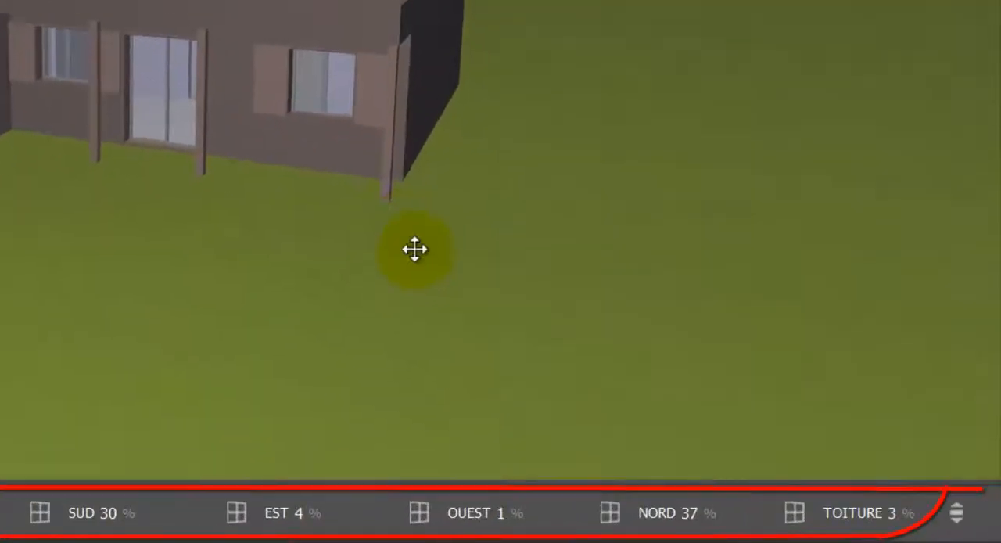
drag(415, 248, 406, 252)
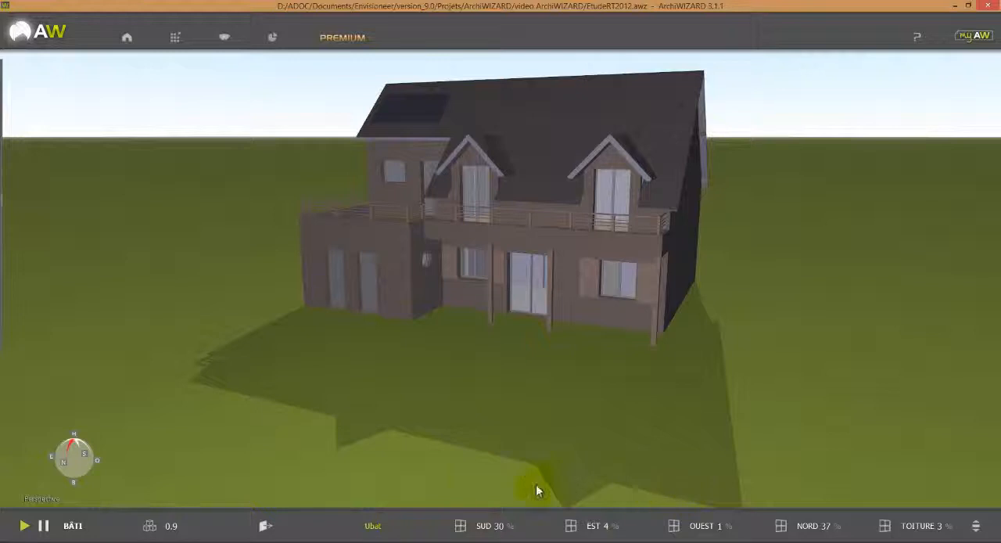
In the plan view, rotate the building to an orientation of 172°.
click(75, 440)
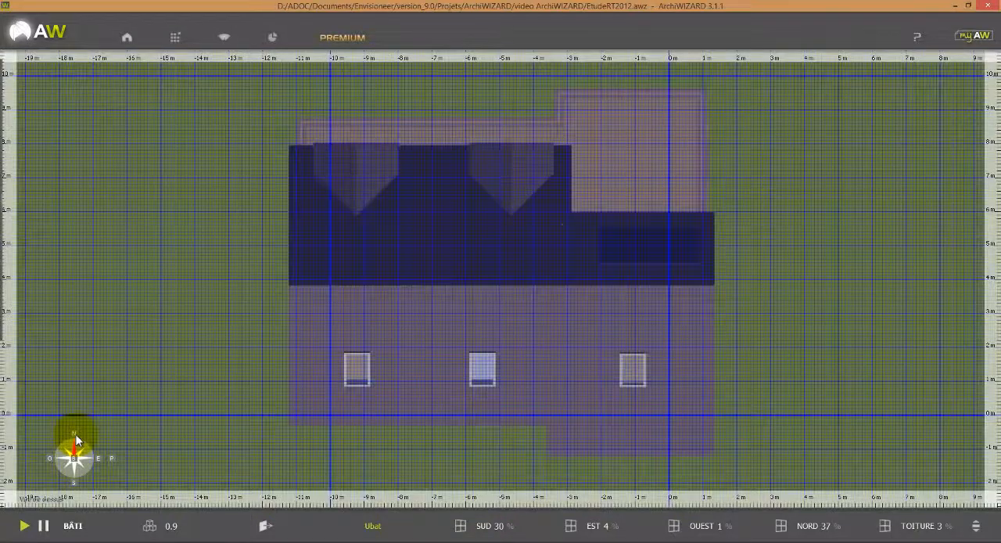
scroll(371, 356, down, 4)
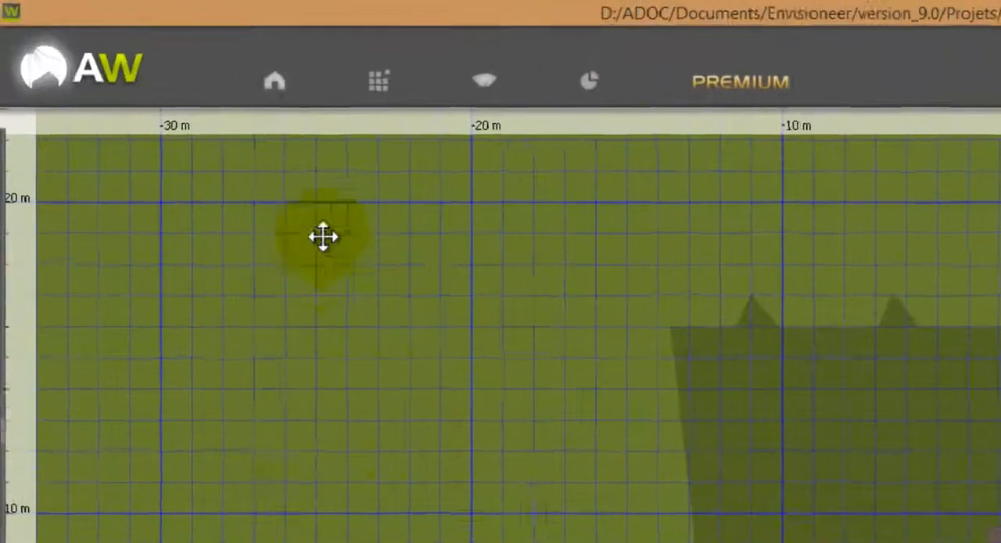
mouse_move(212, 64)
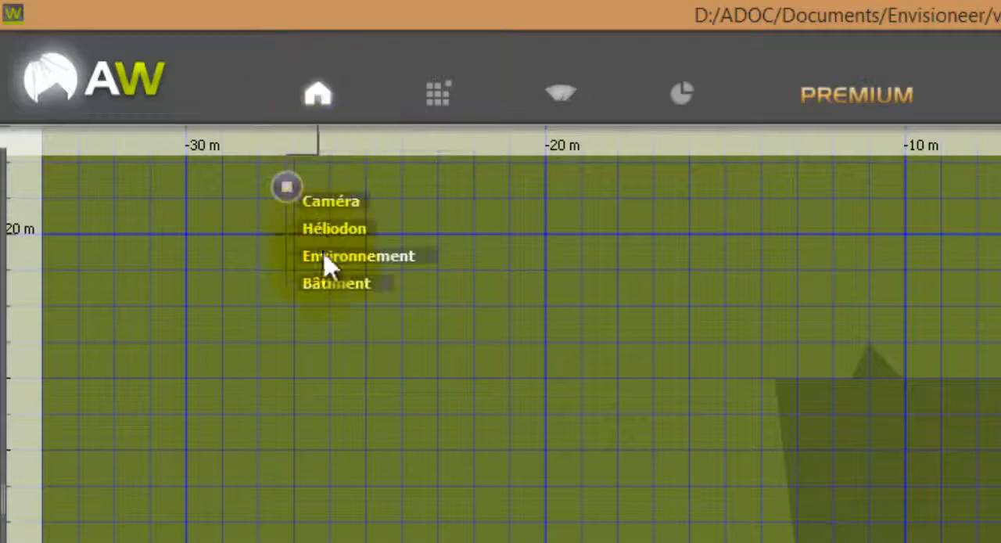
click(329, 286)
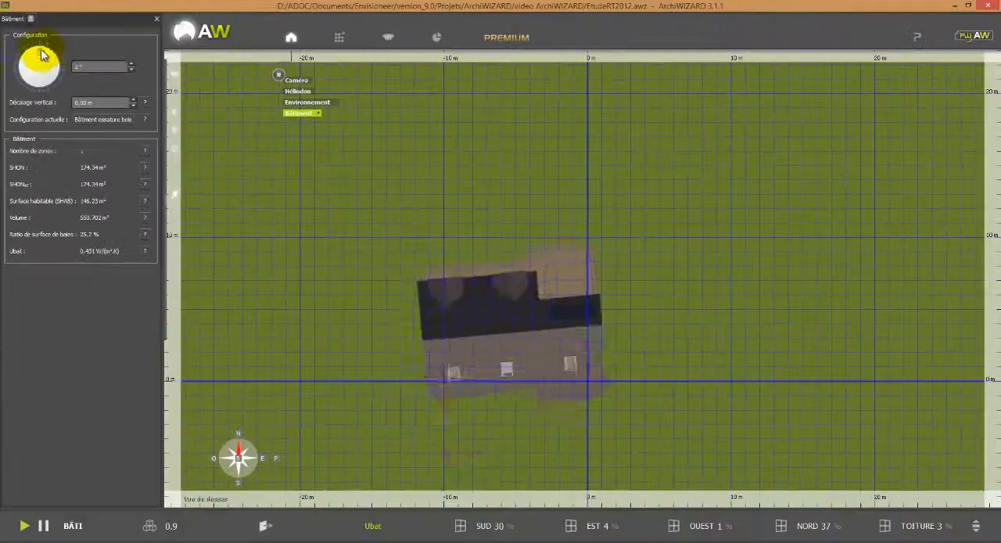
drag(78, 93, 104, 131)
drag(57, 70, 40, 104)
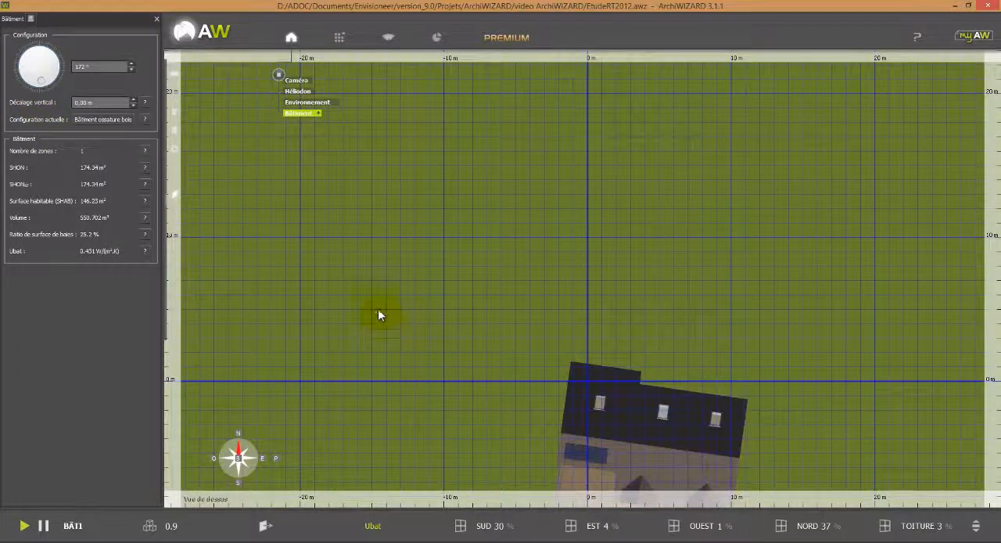
drag(378, 308, 321, 183)
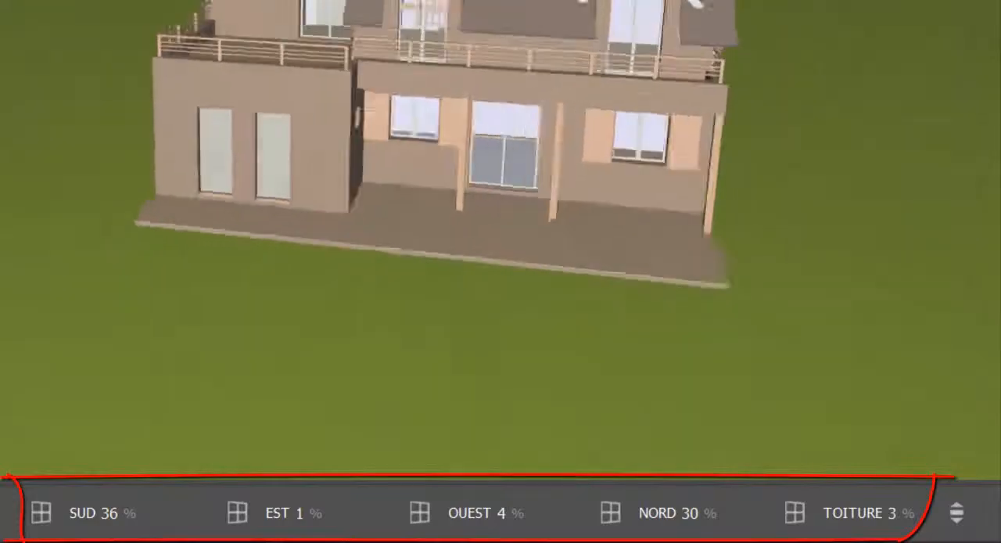
mouse_move(501, 235)
middle_down()
mouse_move(438, 254)
mouse_move(370, 221)
mouse_move(274, 206)
middle_up()
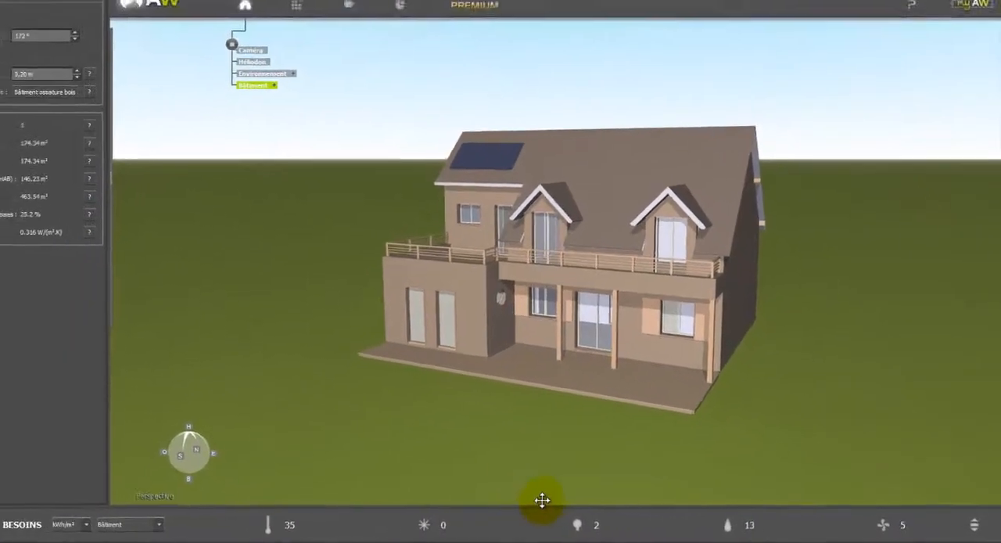
Set attic room Pièce 3-1 as unheated and excluded from the SHON, with its lighting need set to Aucun éclairage.
mouse_move(129, 110)
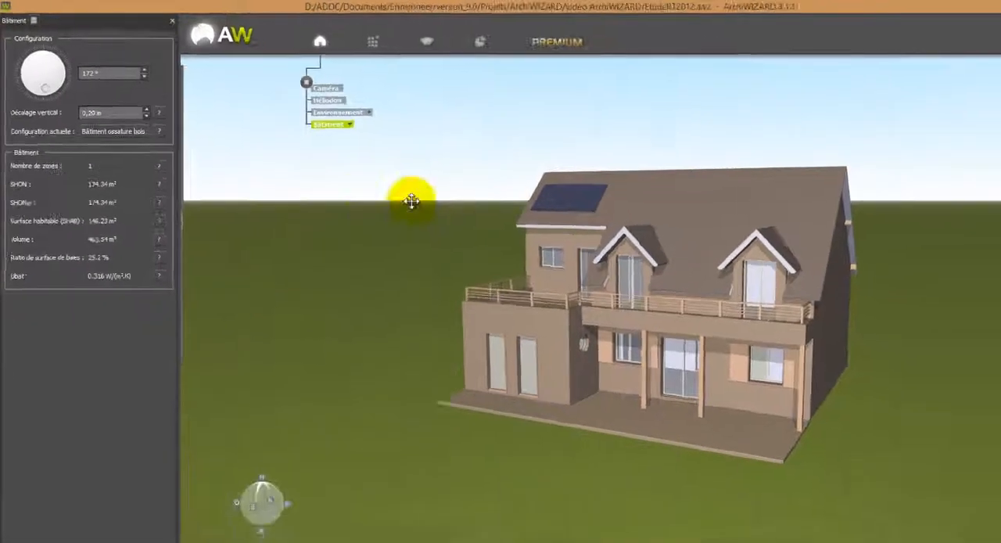
click(556, 168)
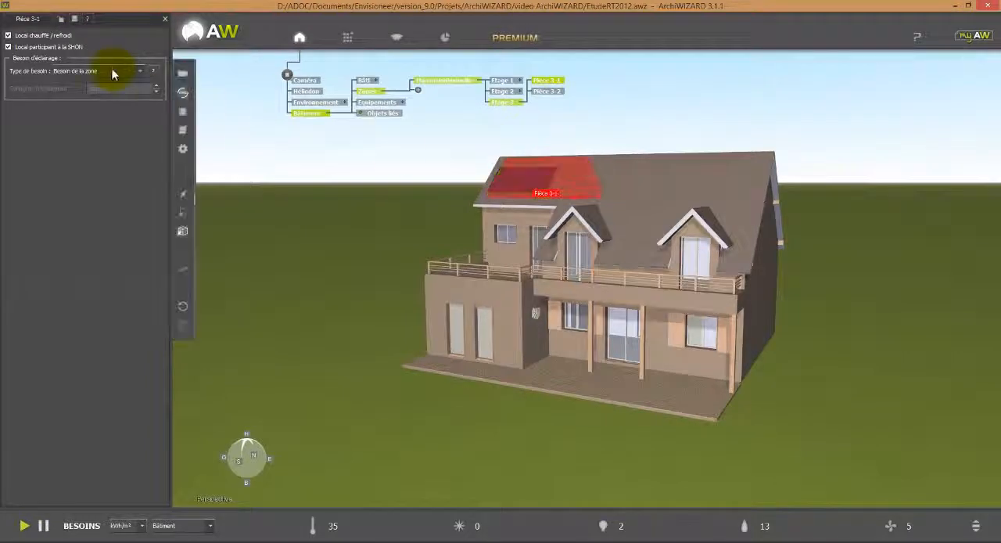
click(43, 37)
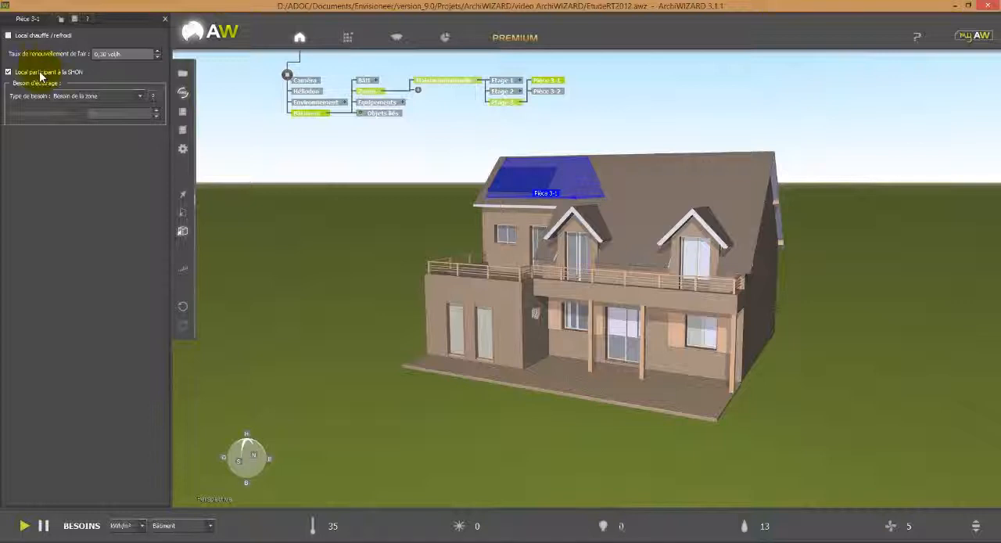
click(74, 97)
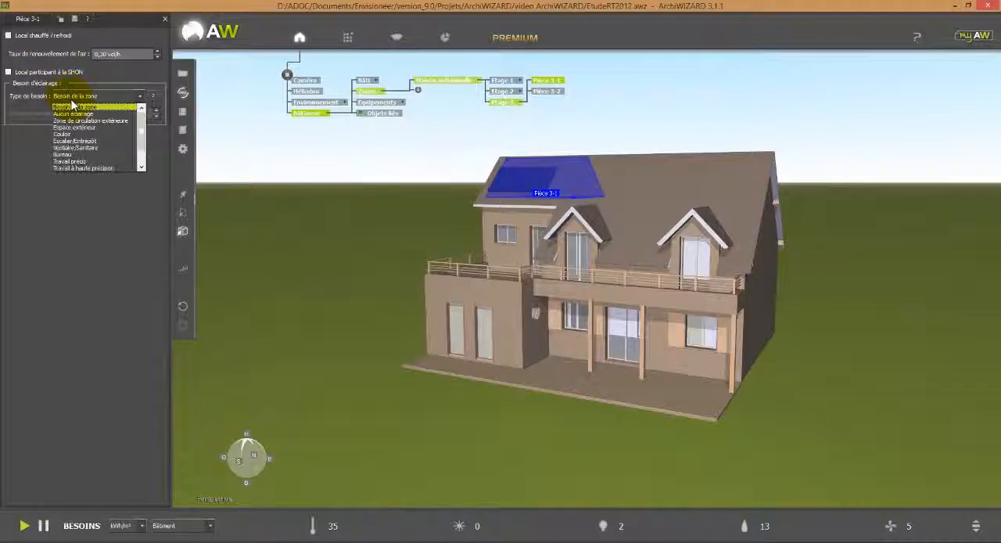
click(81, 114)
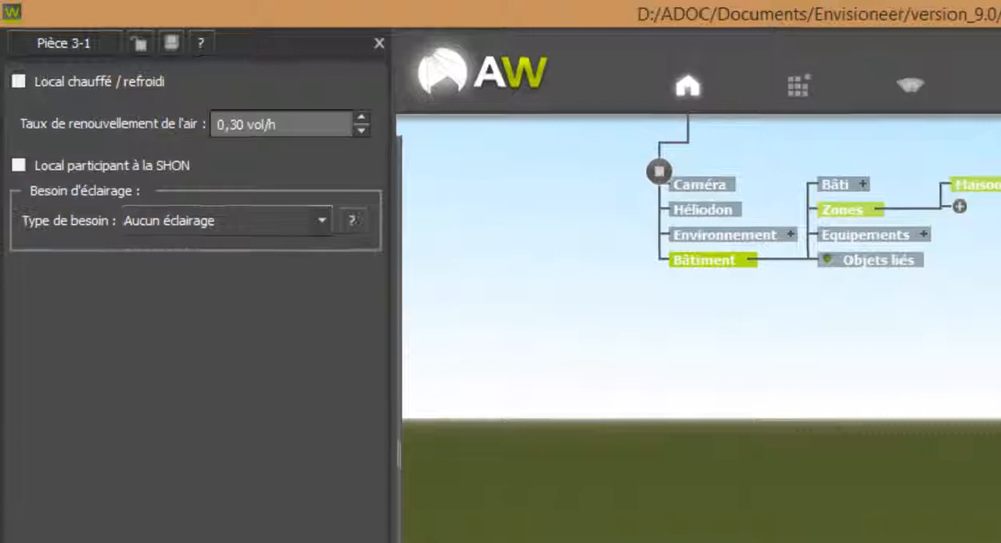
Set room Pièce 3-2 as unheated and excluded from the SHON, with its lighting need set to Aucun éclairage.
click(736, 199)
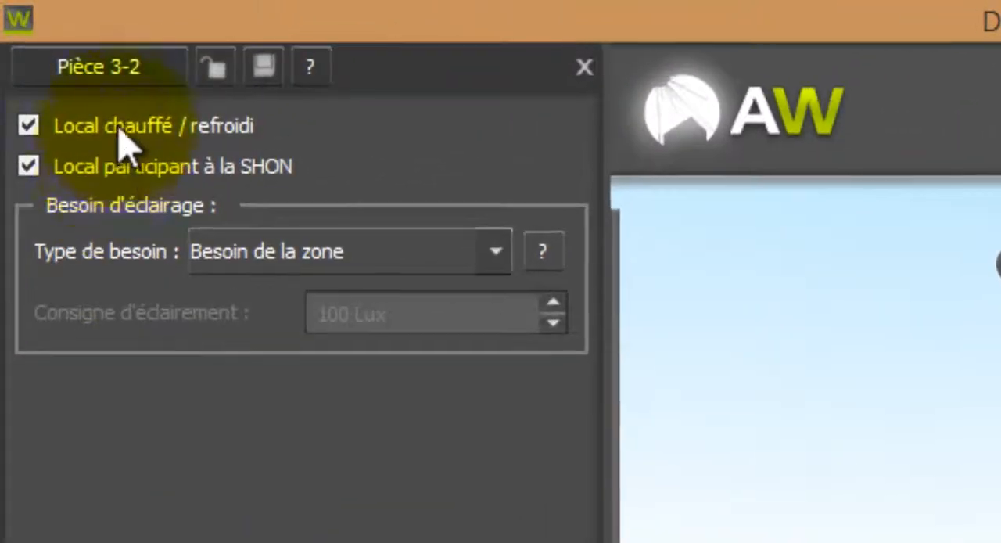
click(98, 98)
click(90, 266)
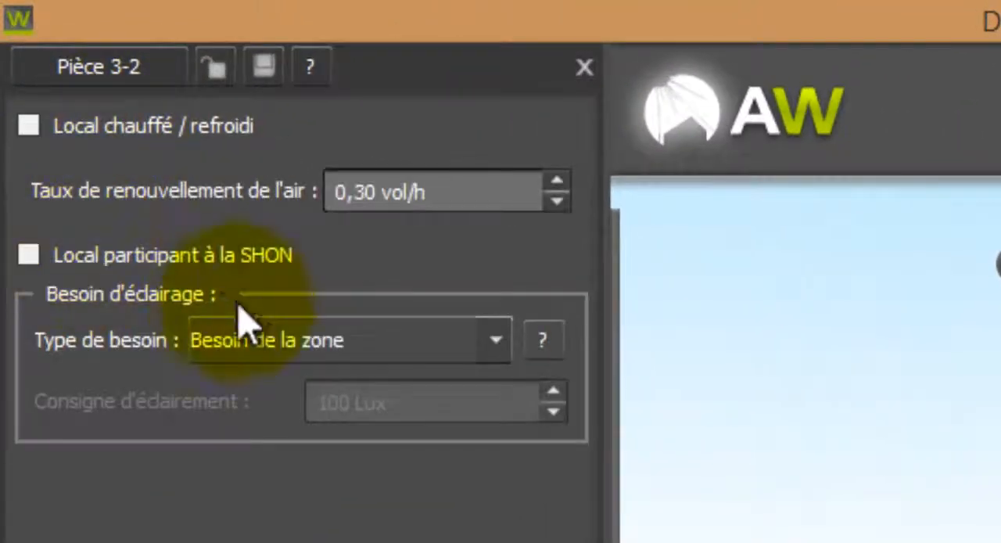
click(279, 352)
click(303, 410)
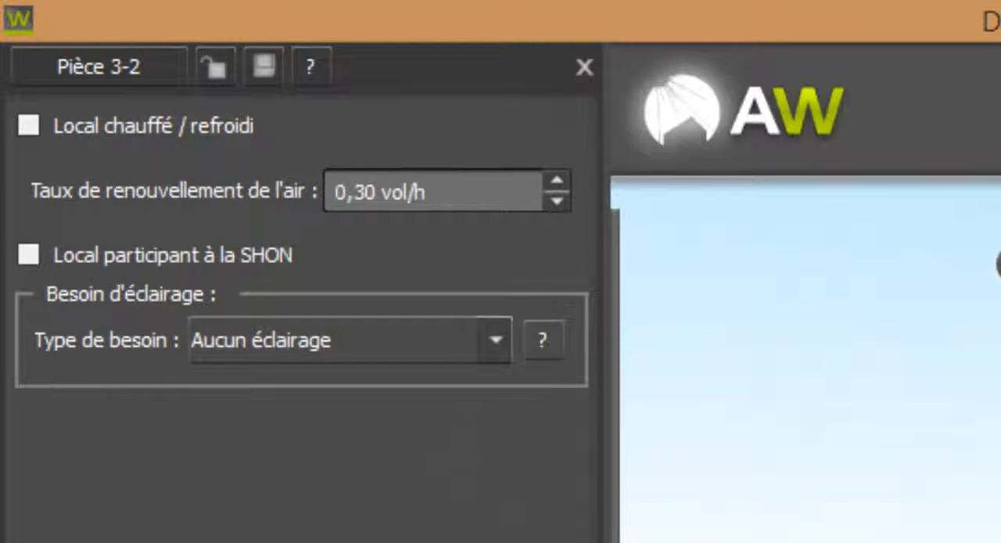
Set ground-floor room Pièce 1-2 as unheated and excluded from the SHON, and choose its lighting need.
click(29, 126)
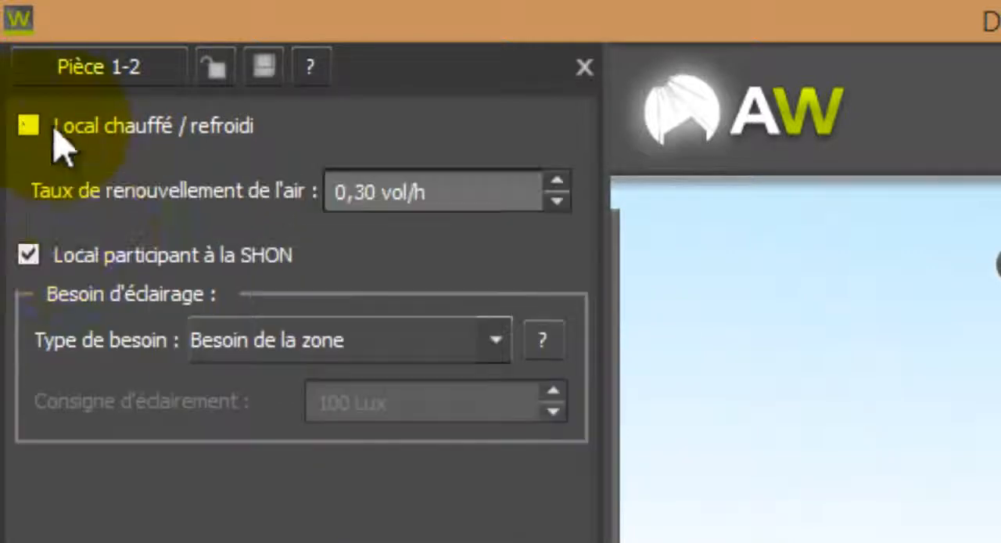
click(284, 257)
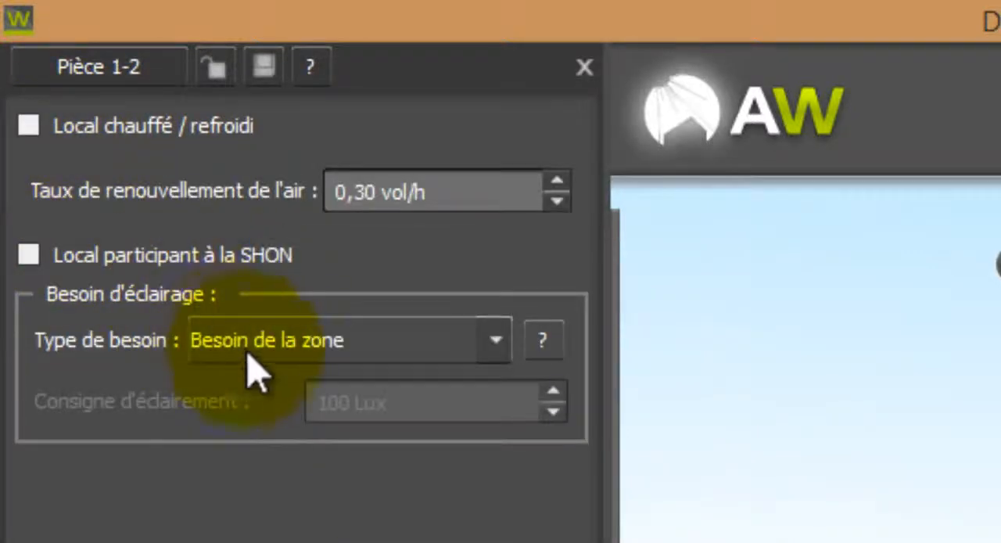
click(253, 351)
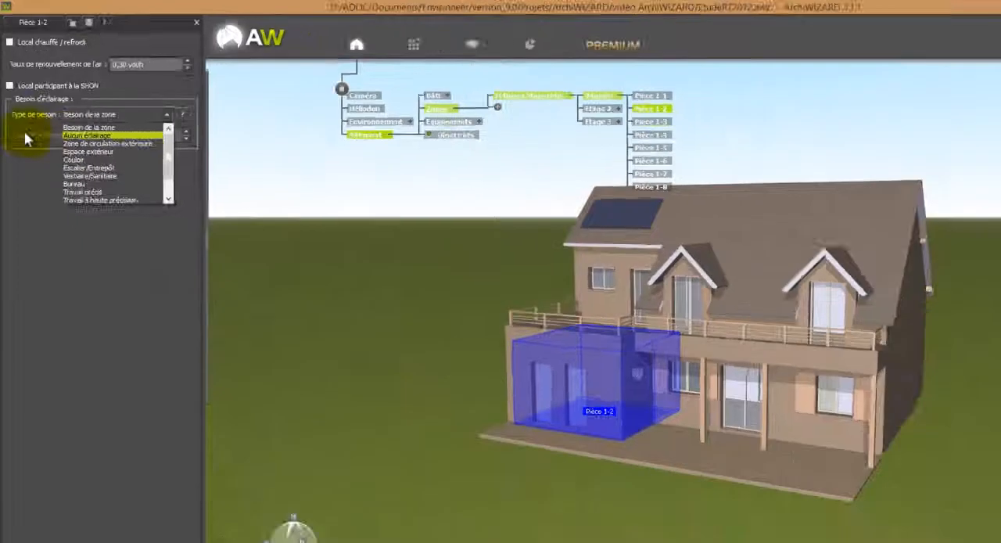
click(59, 304)
Switch the model to wall mode and select the house's exterior walls to display the Murs déperditifs composition.
middle_drag(392, 362, 529, 371)
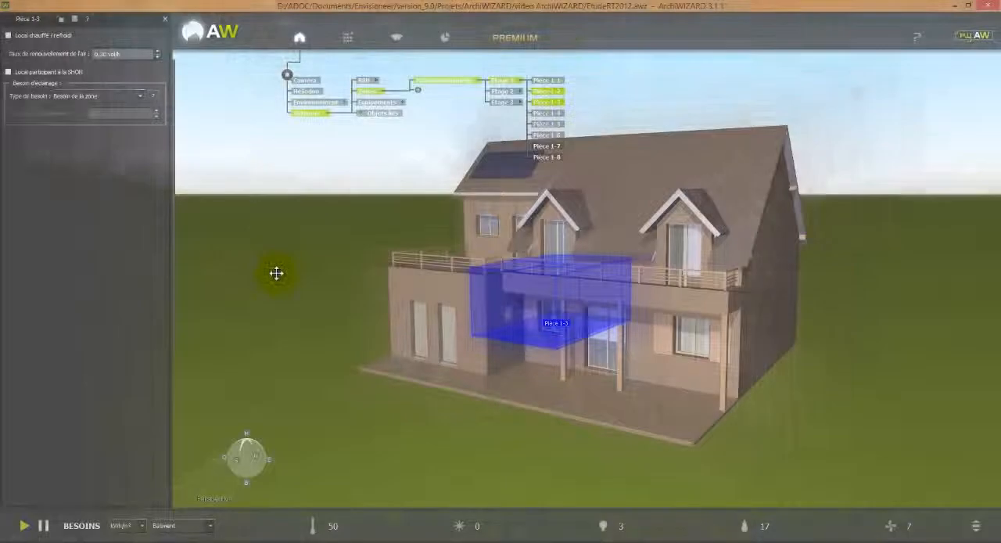
mouse_move(179, 212)
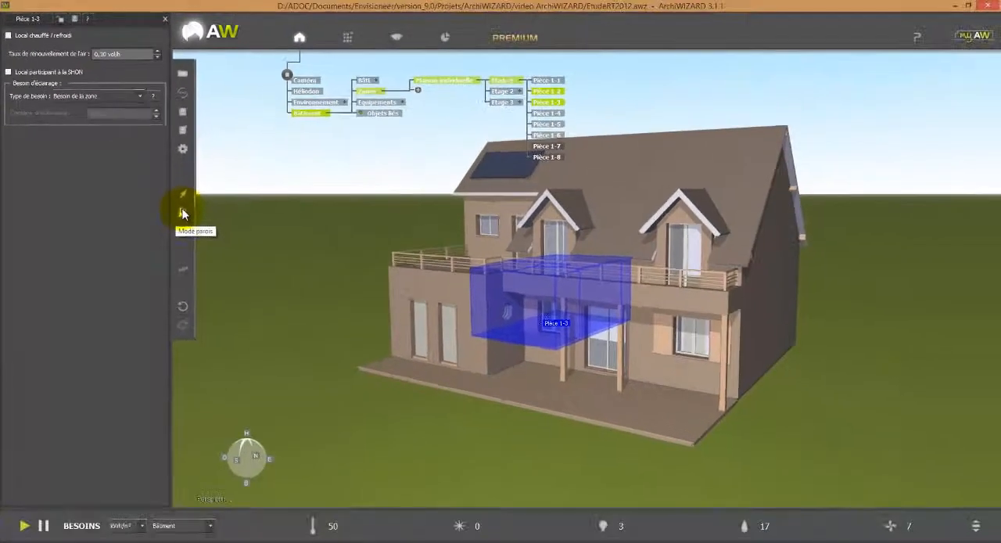
click(183, 214)
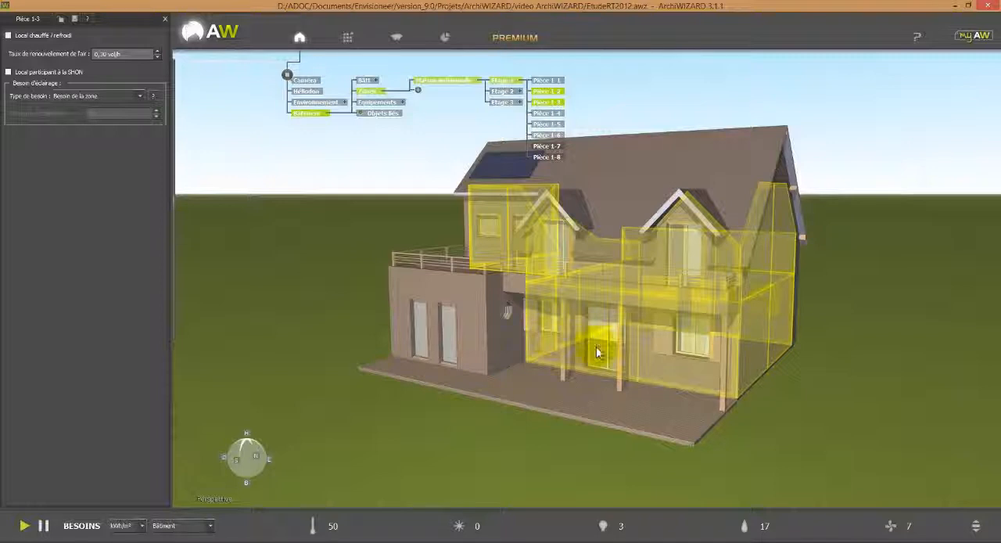
drag(852, 417, 823, 412)
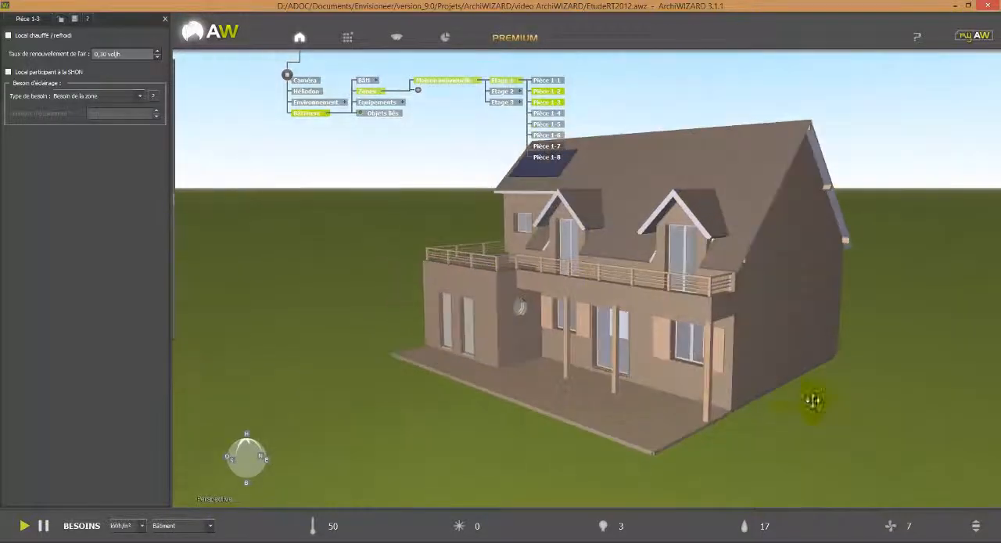
click(762, 371)
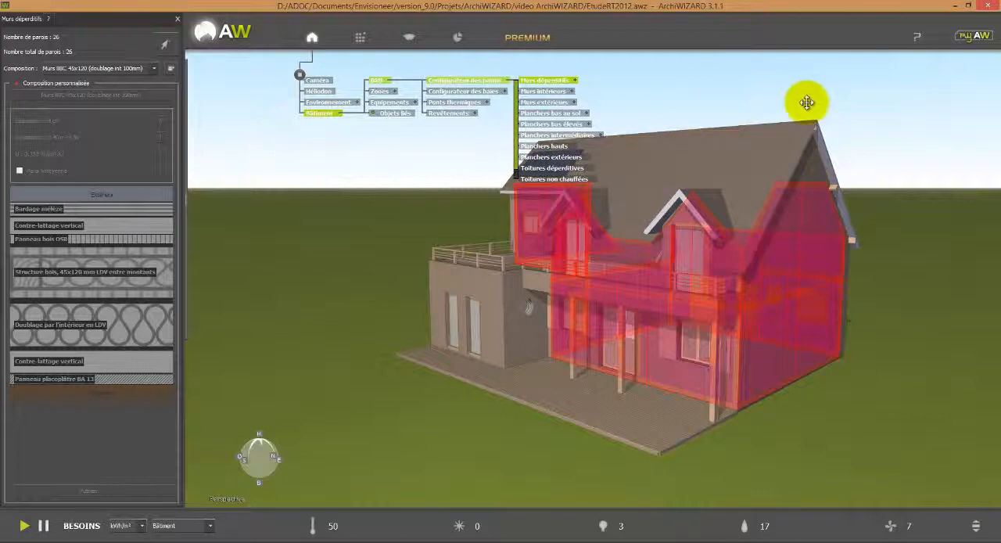
drag(807, 102, 804, 122)
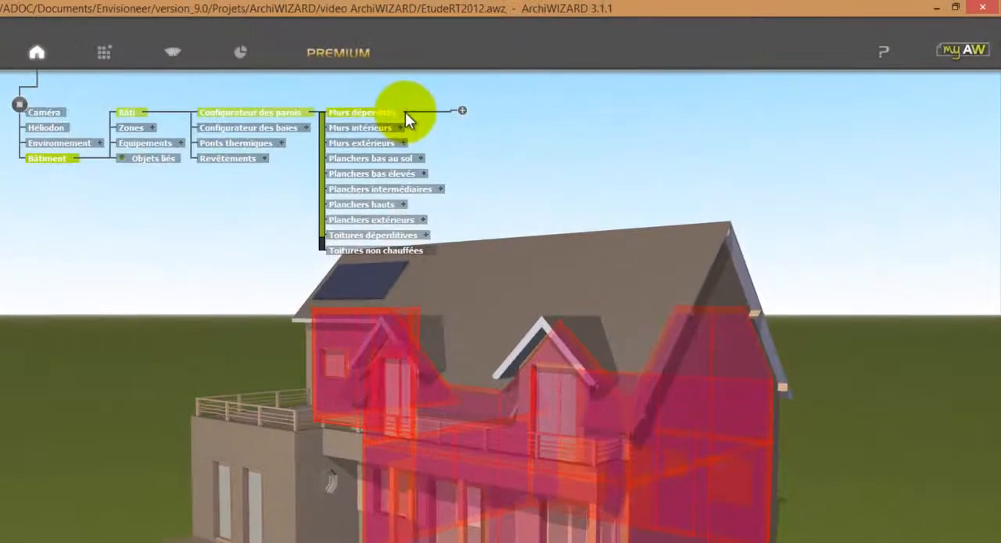
Create a new wall group named "Murs garage" under Murs déperditifs.
click(462, 111)
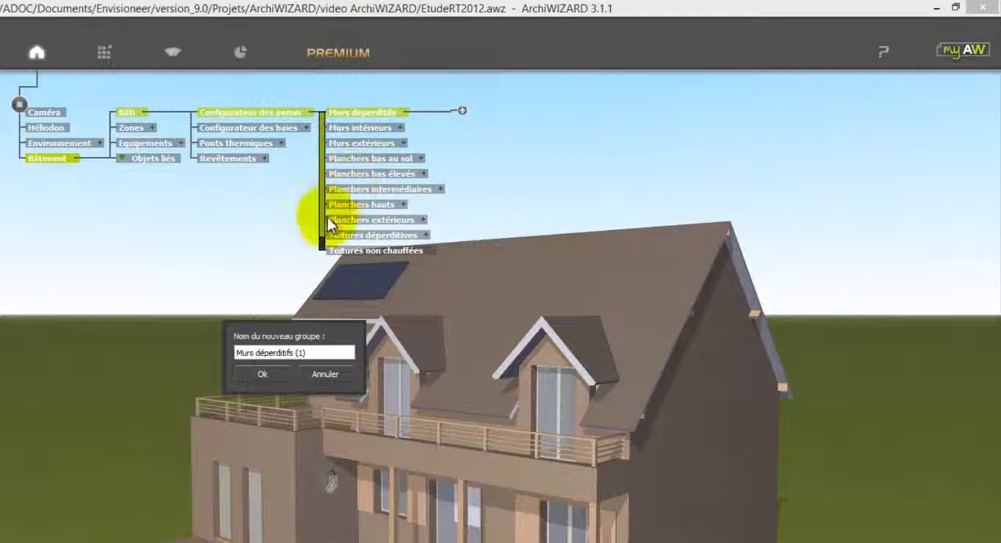
drag(321, 353, 257, 353)
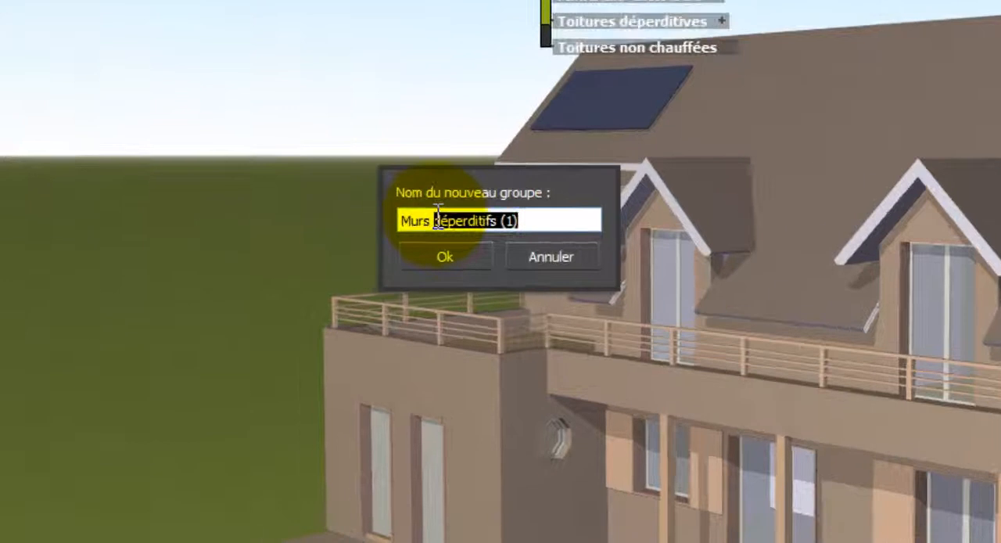
text(garage)
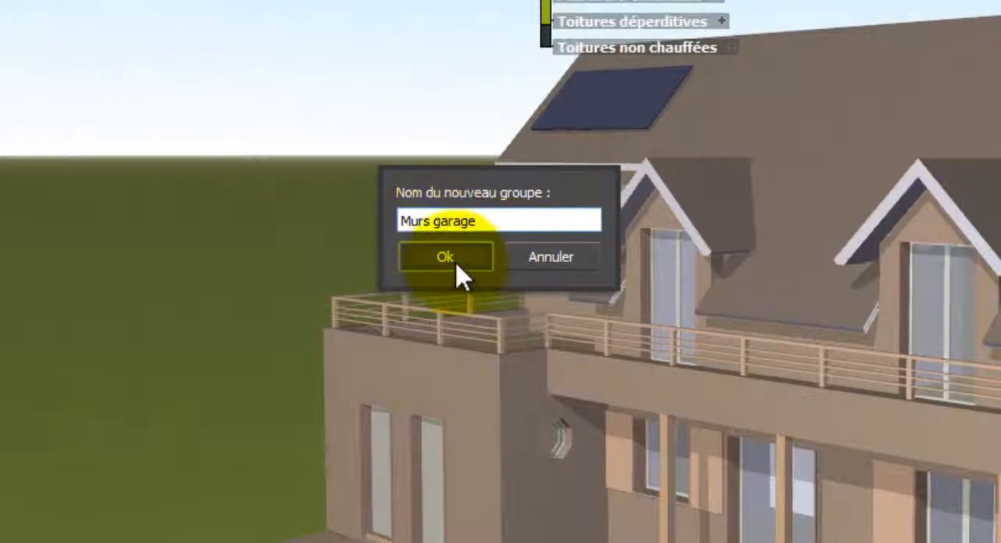
click(457, 264)
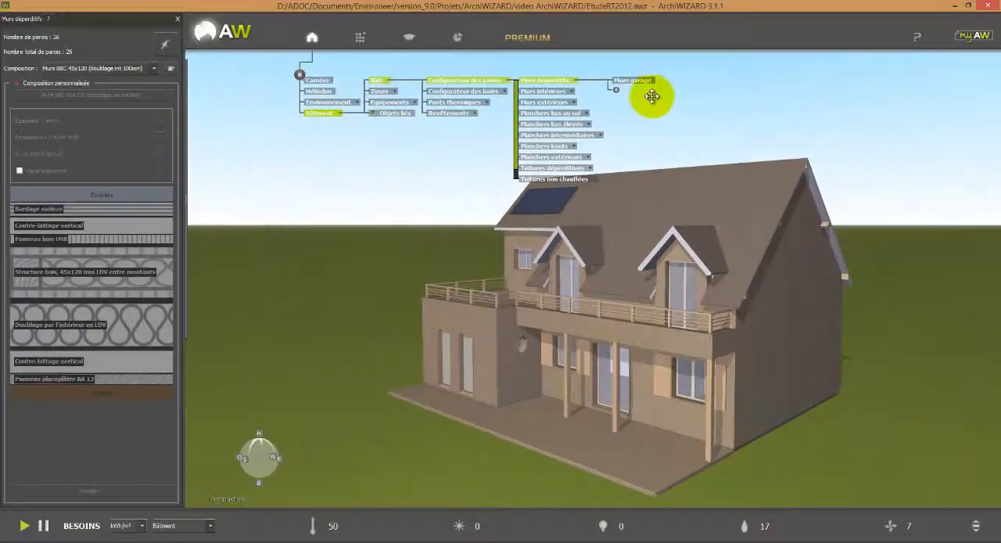
Assign the three ground-floor walls separating the garage from the living space to the Murs garage group.
click(645, 81)
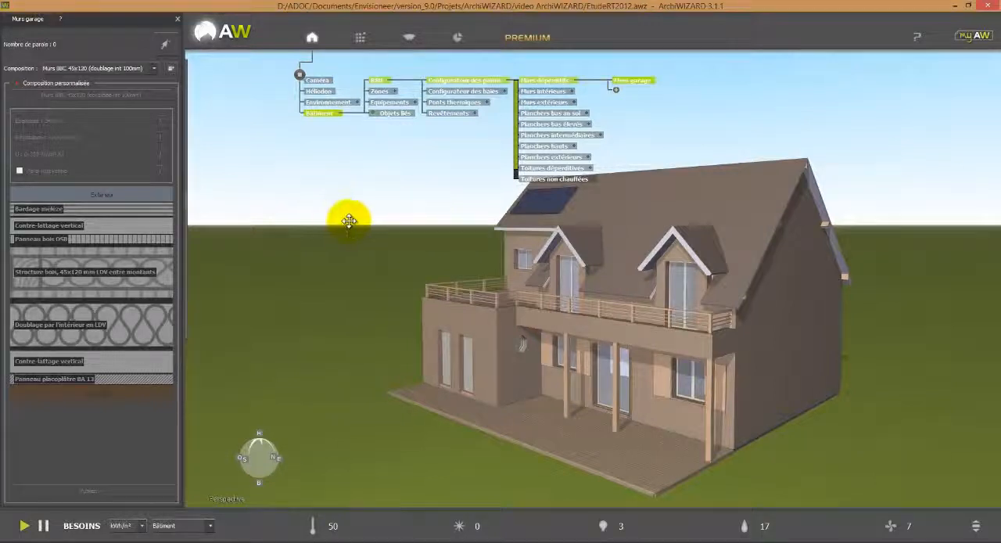
click(165, 45)
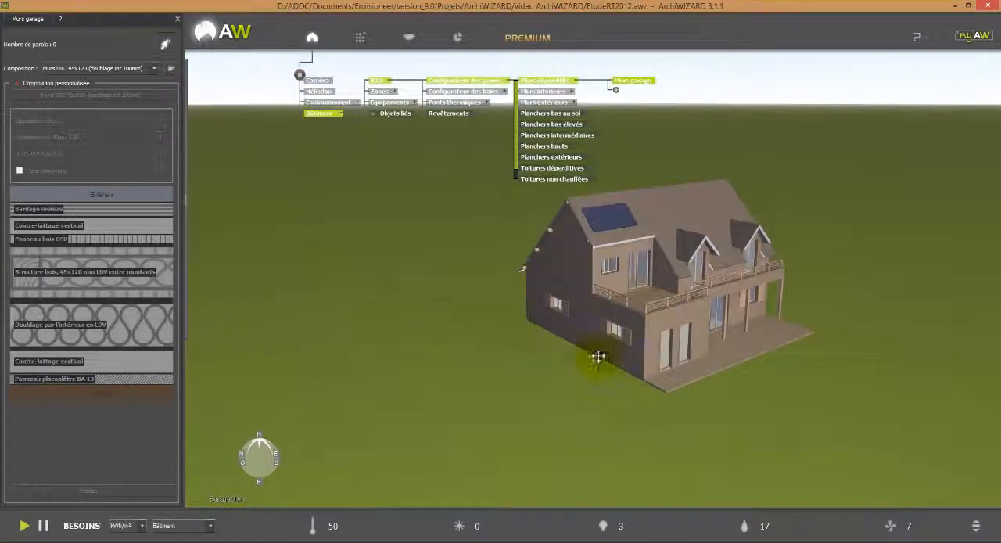
ctrl+scroll(609, 323, down, 8)
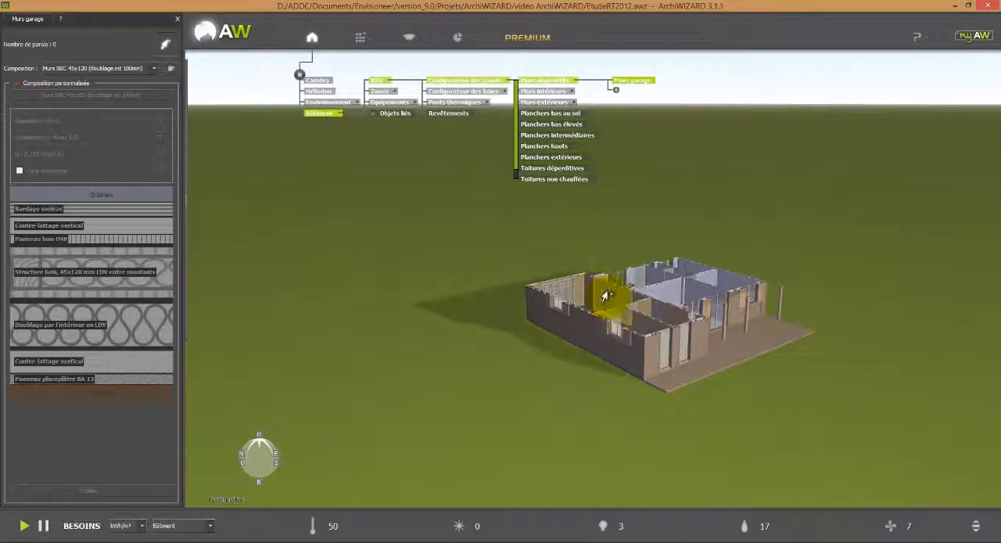
click(627, 300)
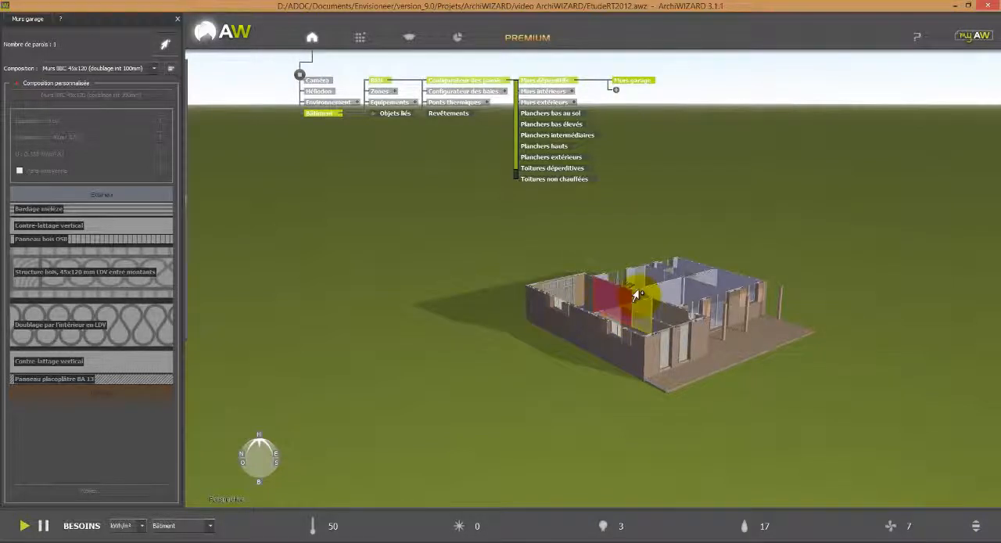
click(655, 305)
click(662, 312)
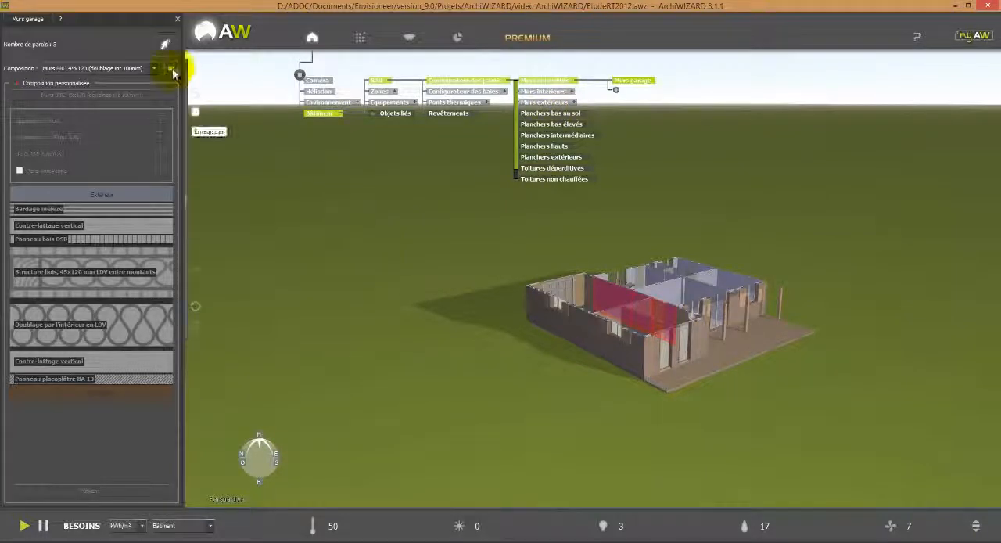
click(165, 46)
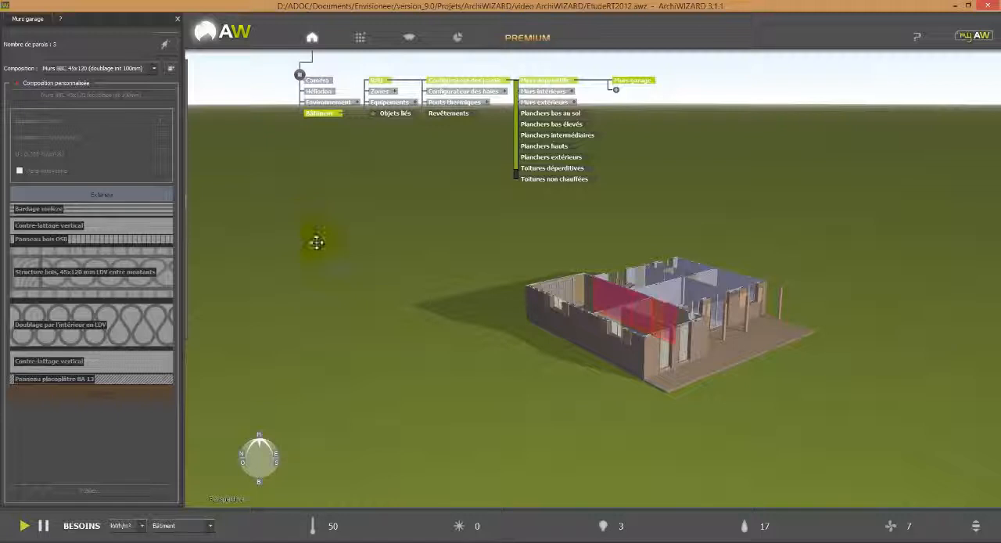
middle_drag(493, 382, 523, 381)
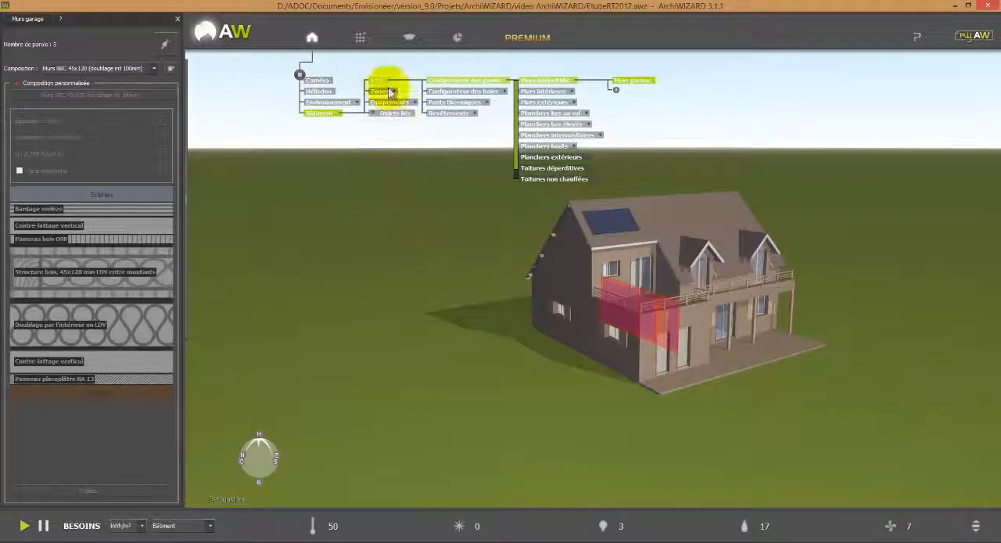
Apply the Murs simple 45x120 composition from the Envisioneer library's exterior walls to the Murs garage group.
click(359, 39)
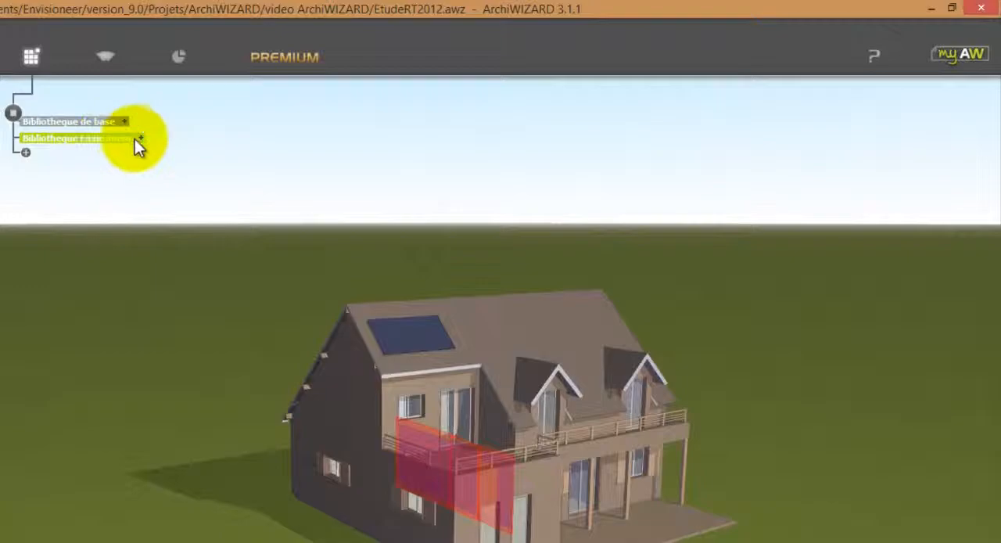
click(141, 138)
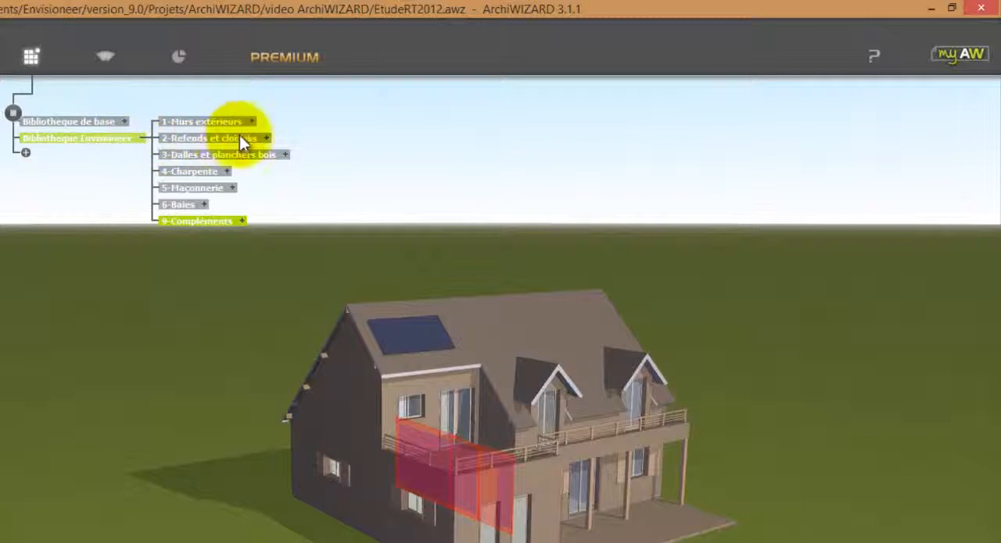
click(265, 139)
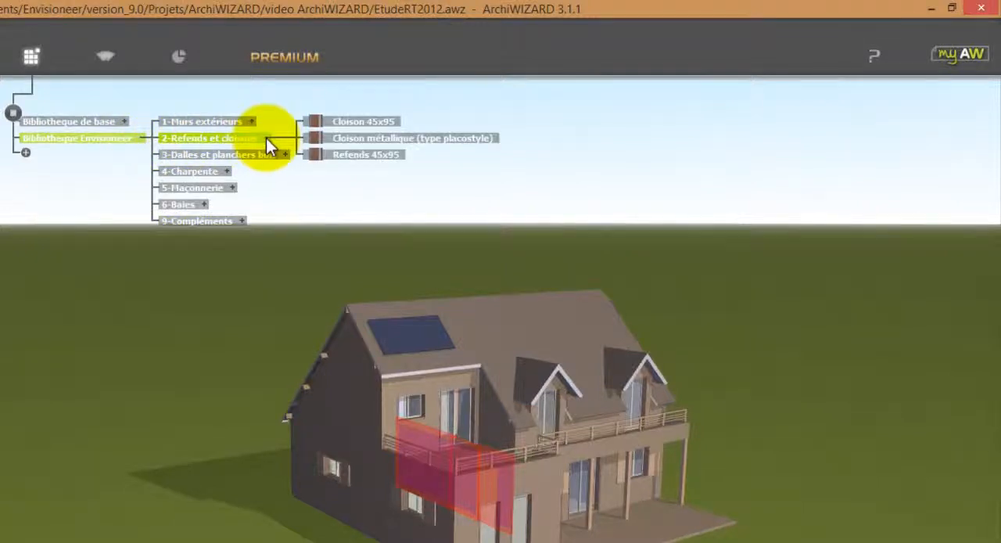
click(252, 121)
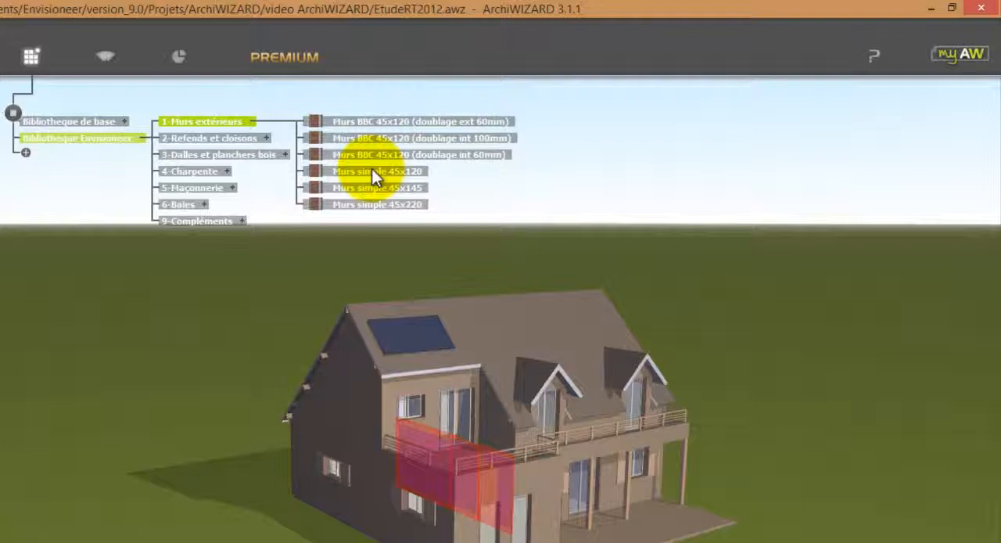
drag(371, 172, 281, 413)
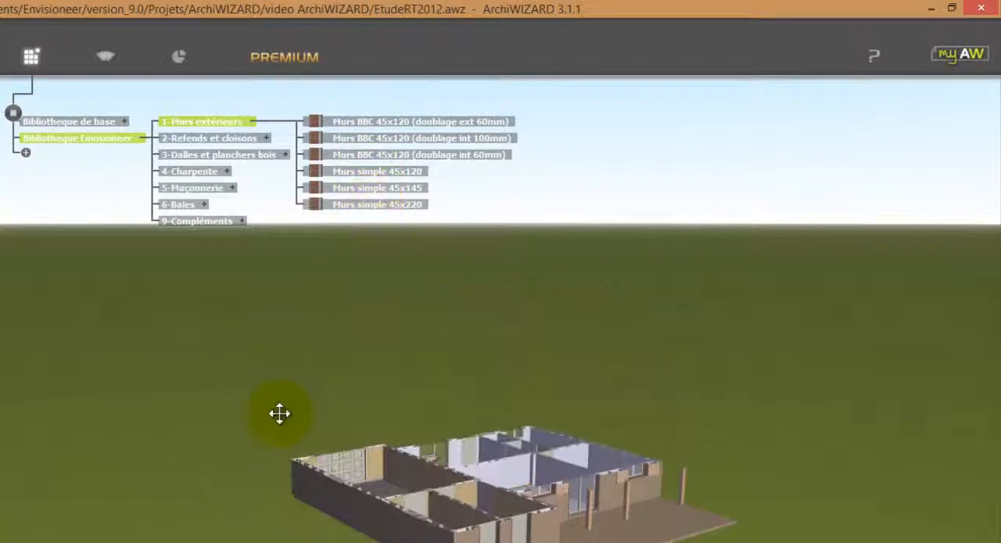
drag(402, 170, 425, 469)
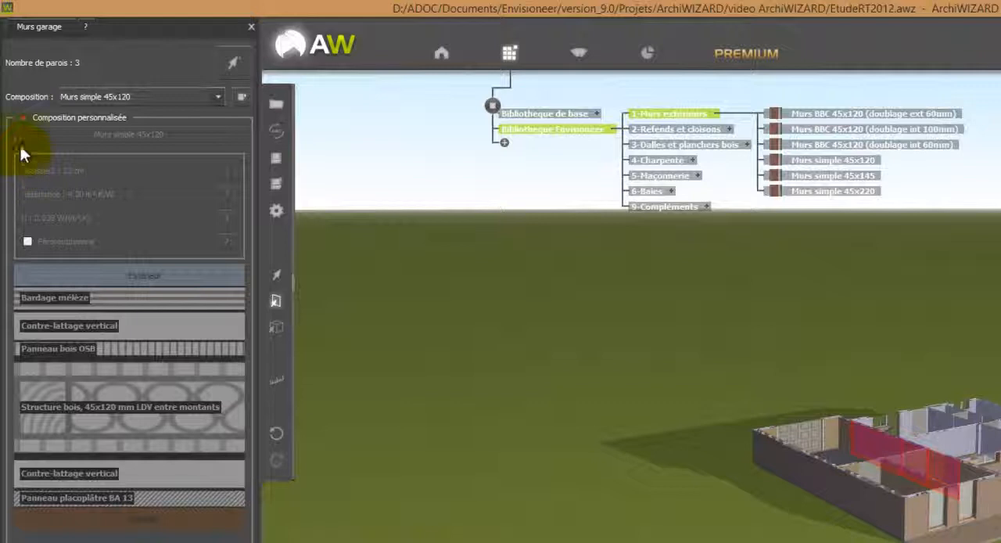
Enable the Murs garage custom composition and insert a 10 cm Laine minérale layer between the 45x120 timber structure and the interior Contre-lattage vertical.
click(23, 117)
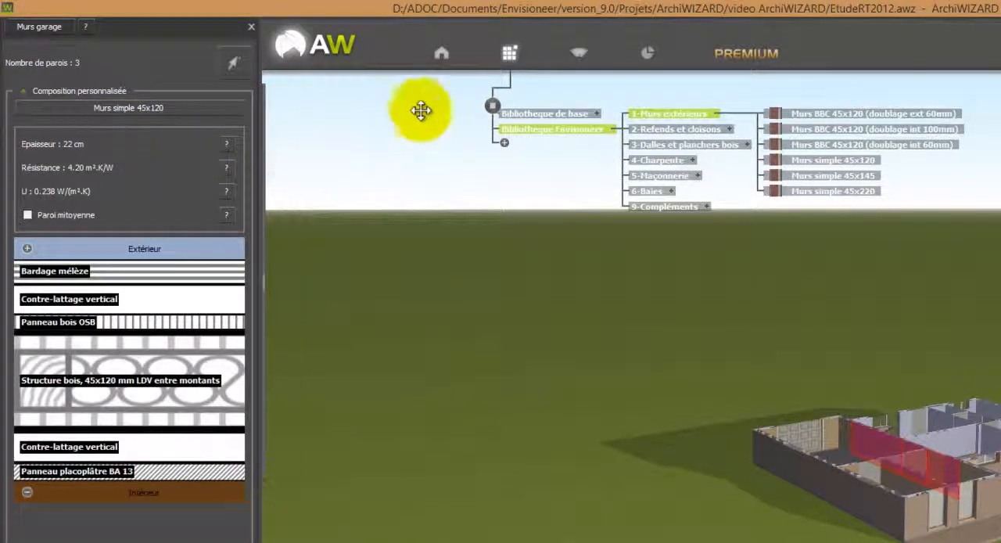
click(597, 115)
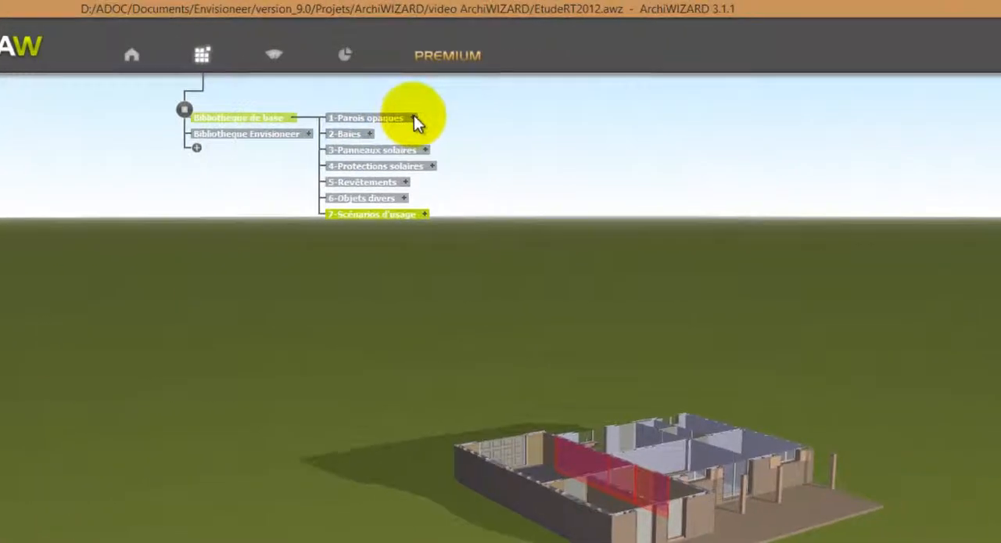
click(713, 115)
click(367, 152)
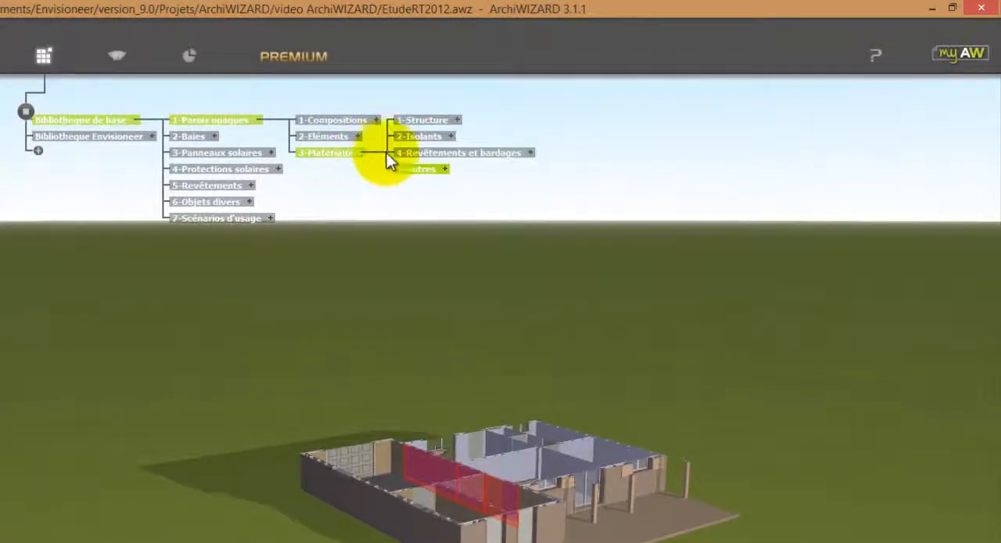
click(452, 136)
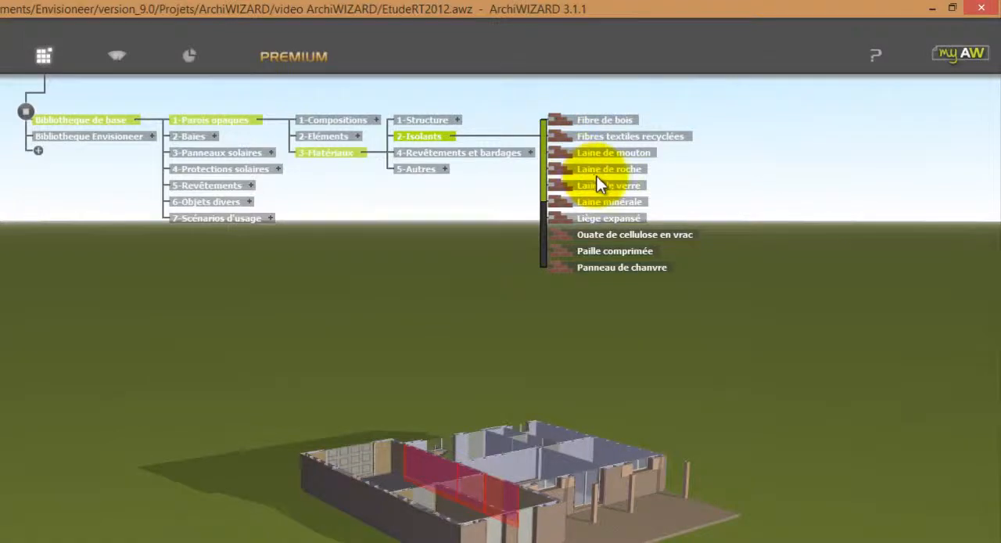
drag(609, 199, 575, 204)
drag(882, 202, 66, 442)
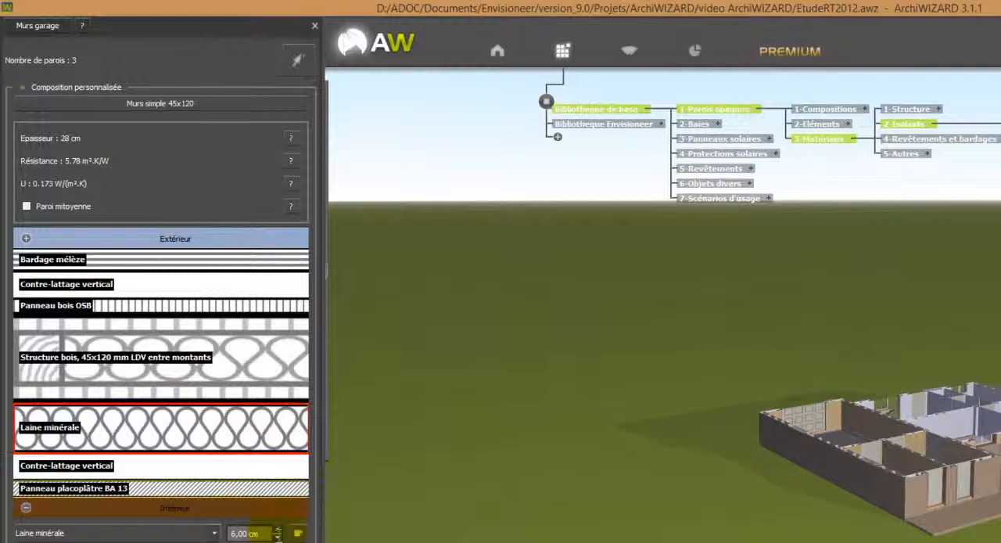
click(278, 529)
click(278, 530)
click(278, 530)
click(278, 530)
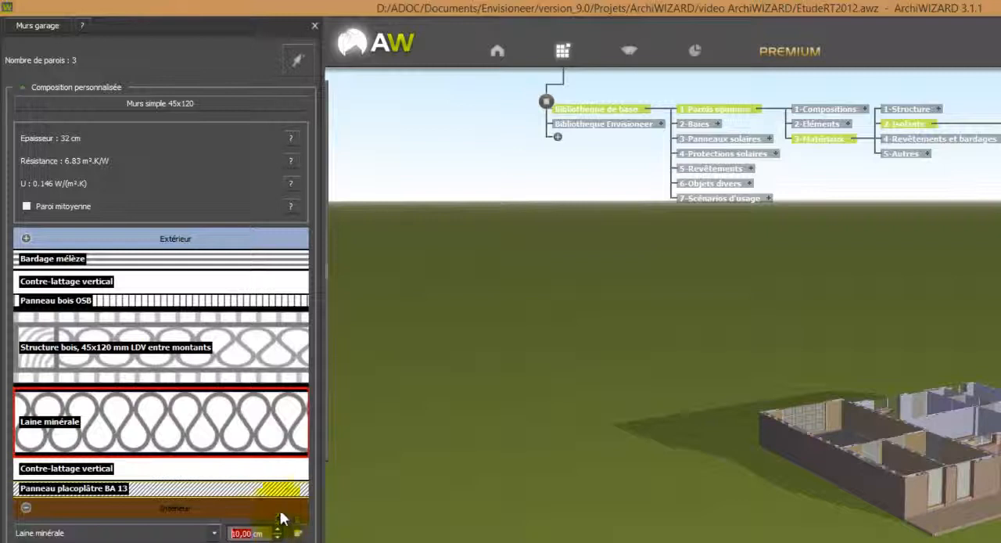
Delete the Bardage mélèze and exterior Contre-lattage vertical layers from the Murs garage composition.
click(219, 262)
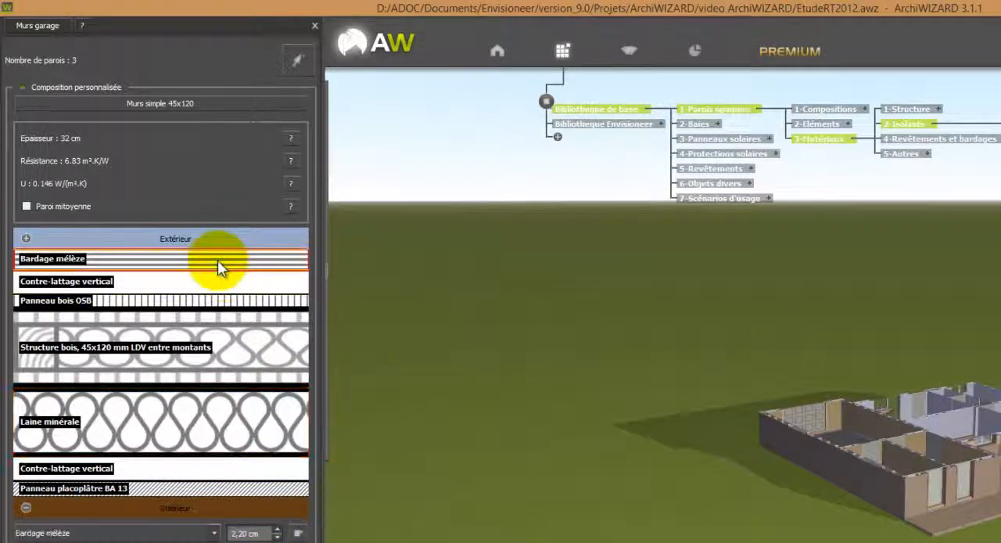
key(Delete)
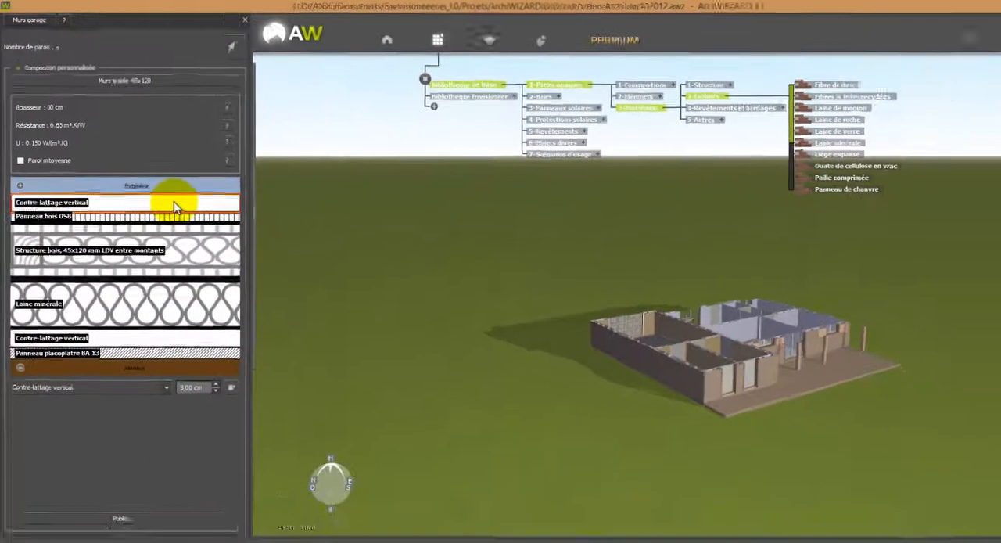
key(Delete)
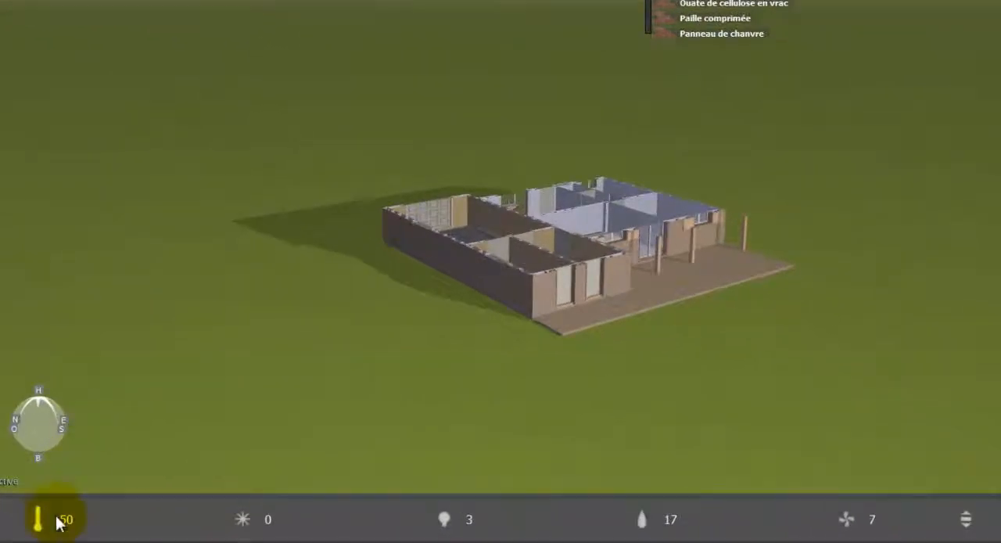
mouse_move(58, 522)
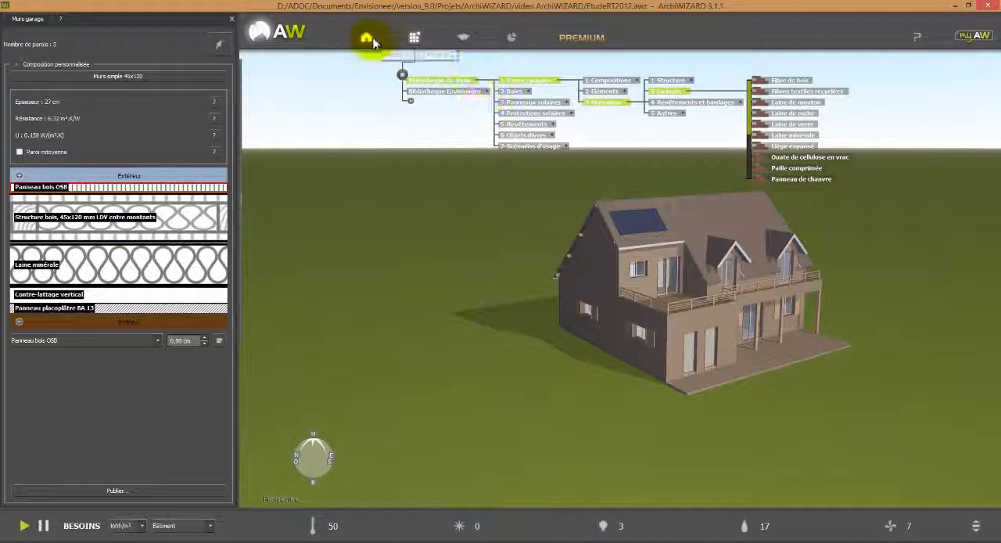
Review the compositions assigned to the interior walls, exterior walls, and the ground, raised, intermediate, upper and exterior floors.
click(374, 43)
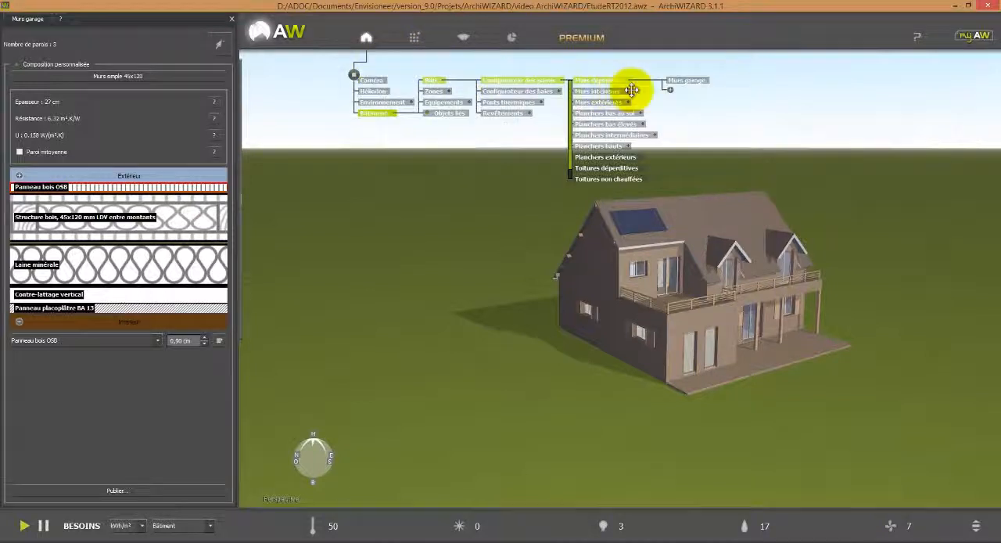
click(614, 94)
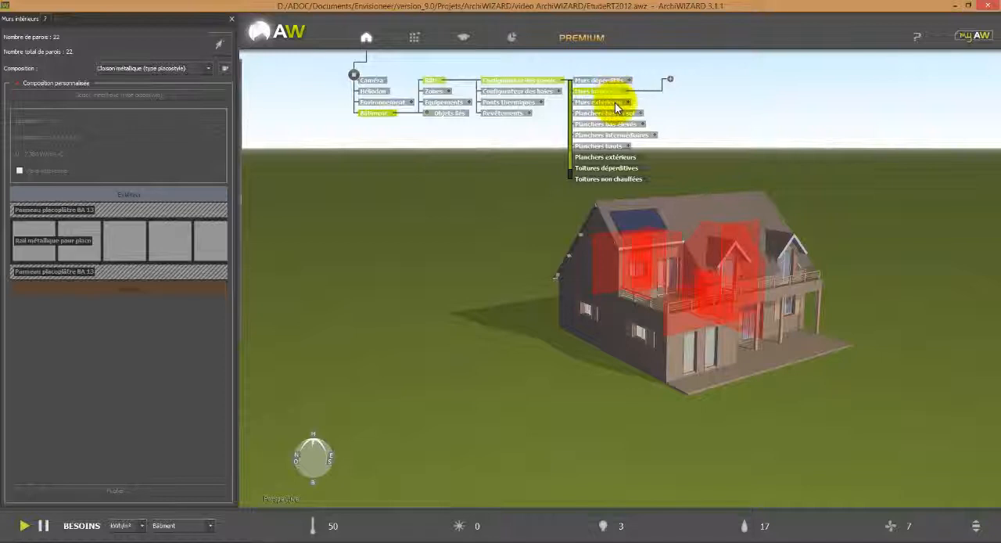
click(615, 104)
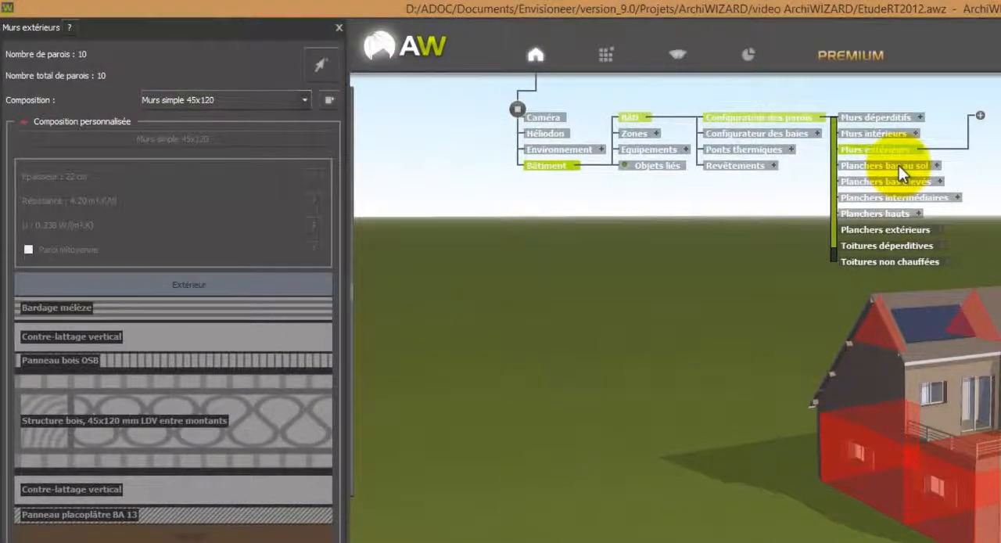
click(901, 166)
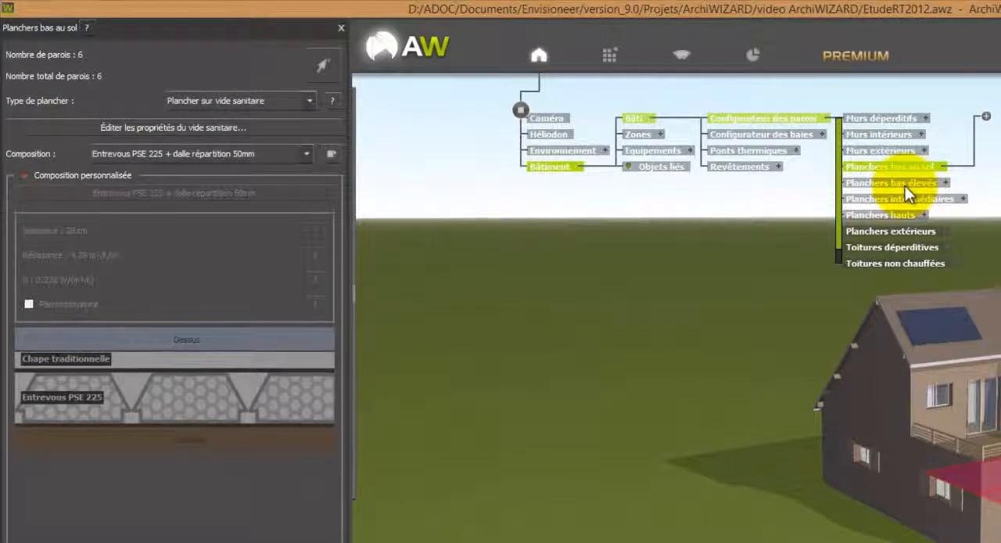
click(905, 186)
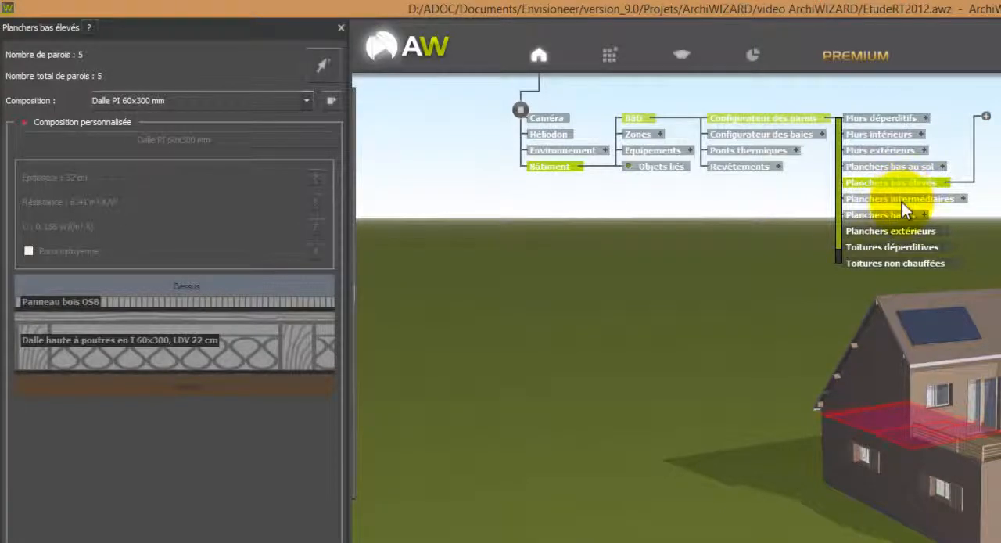
click(902, 200)
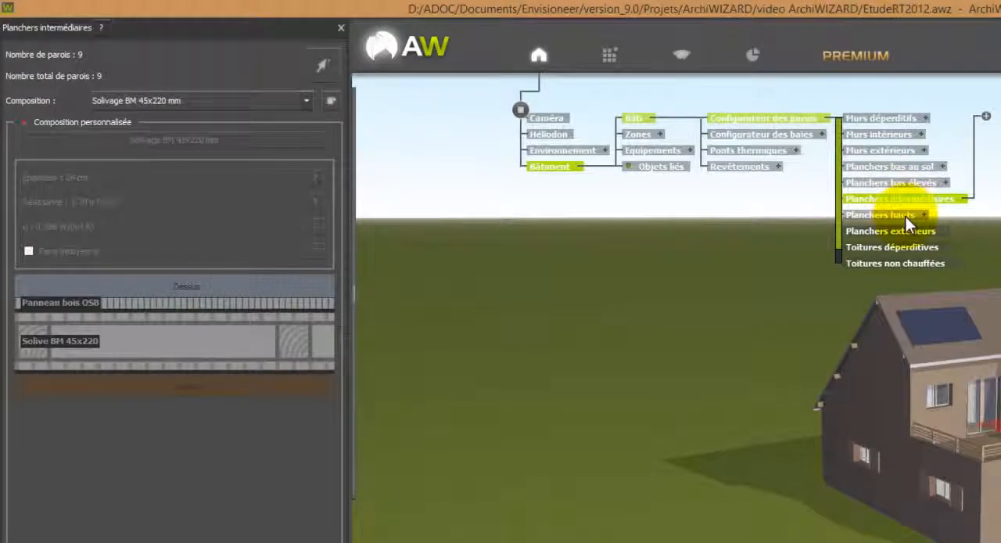
click(905, 216)
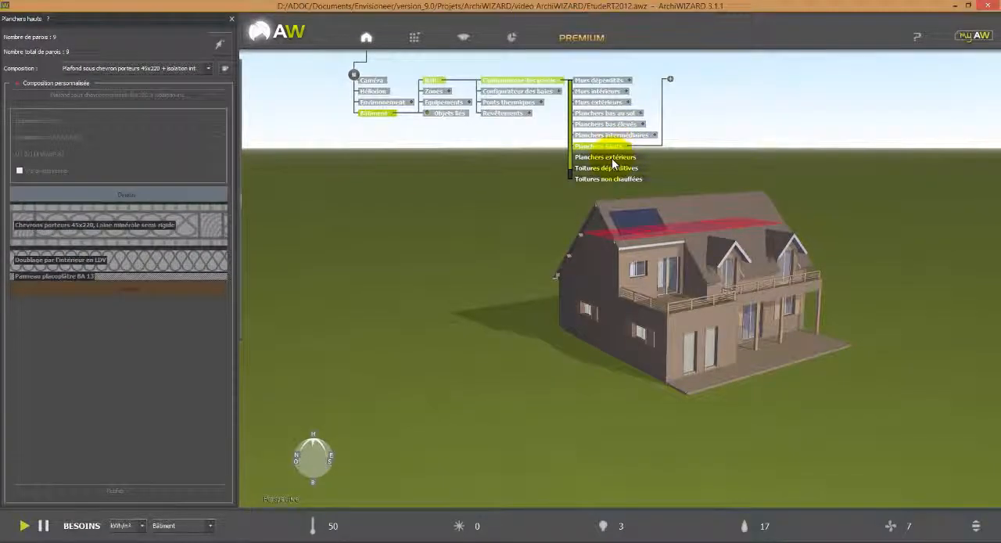
click(611, 159)
Enable a custom composition for Toitures déperditives and remove its Doublage par l'intérieur en LDV layer.
click(632, 168)
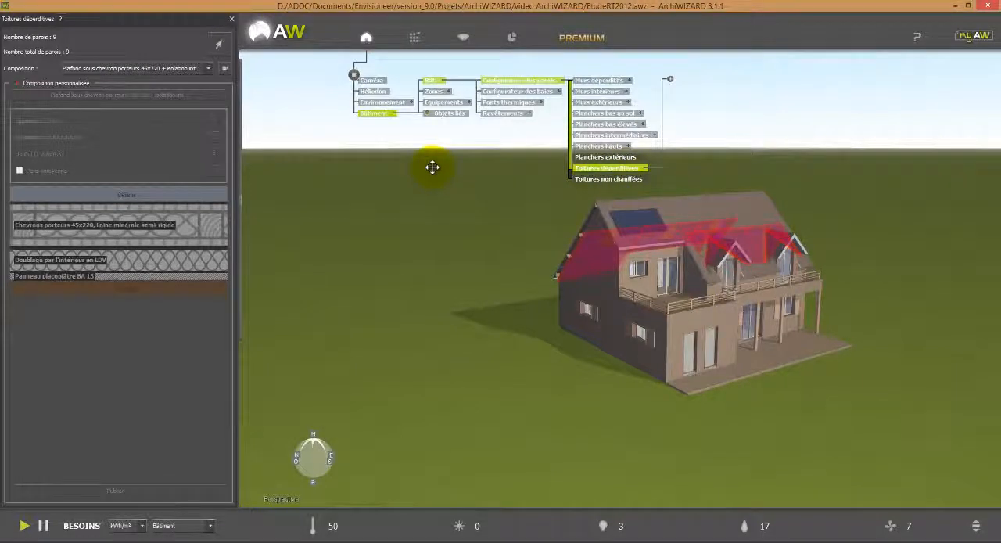
click(23, 86)
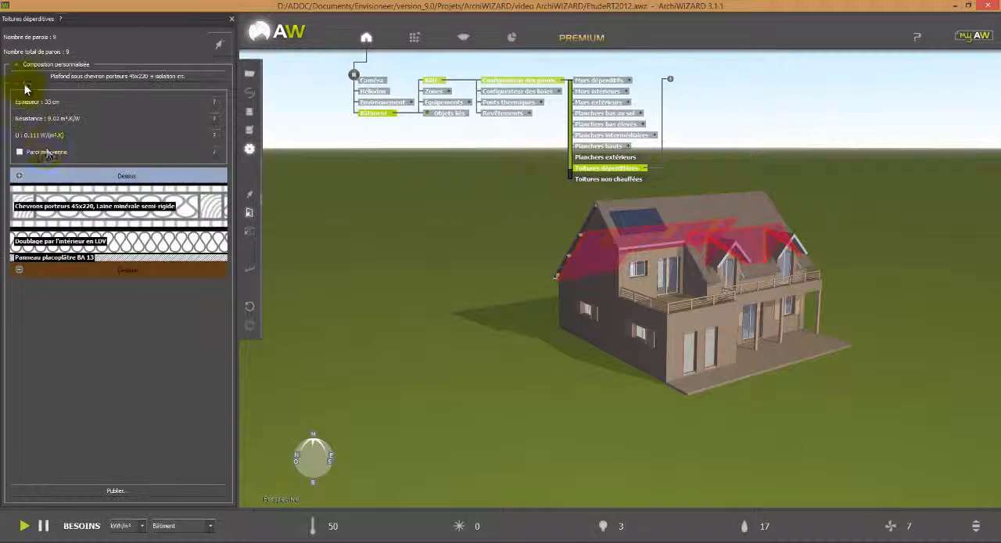
click(97, 244)
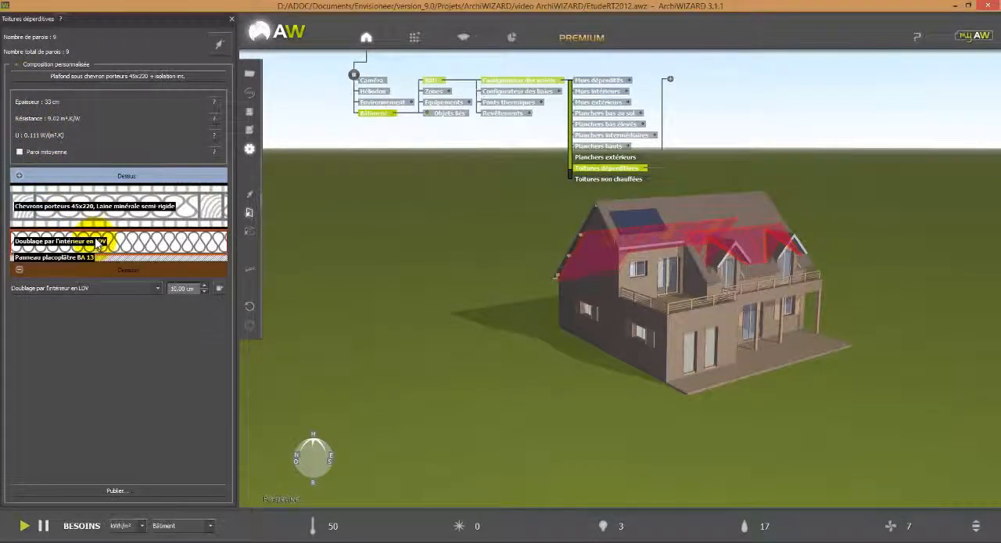
key(Delete)
click(168, 207)
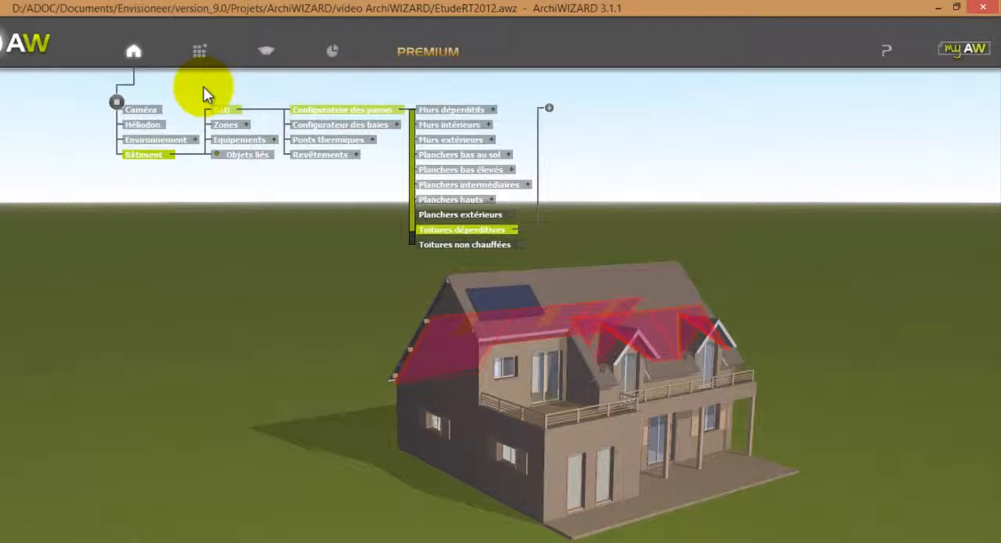
Open the Isolants ACERMI par fabricant list within 9-Compléments of the Bibliothèque Envisioneer.
click(415, 37)
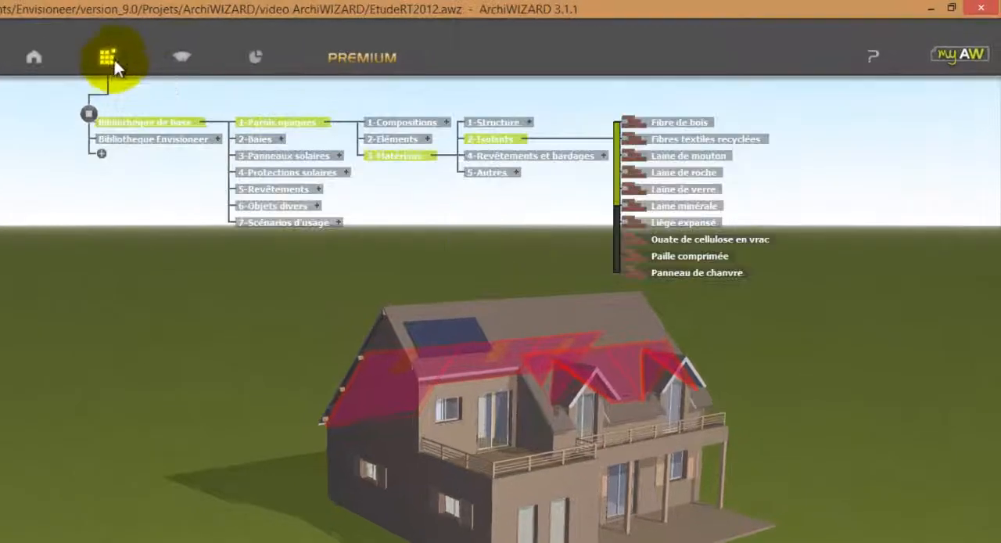
click(111, 141)
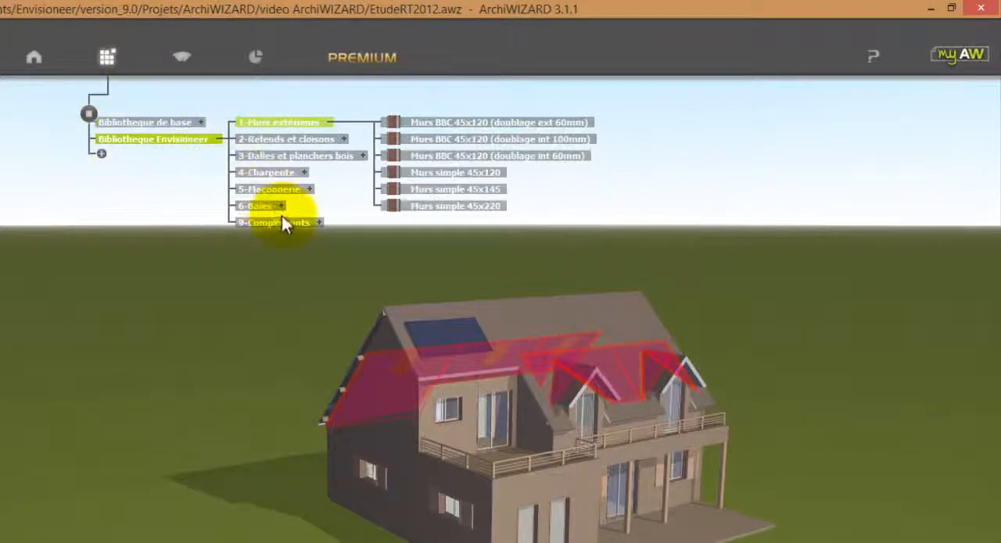
click(317, 224)
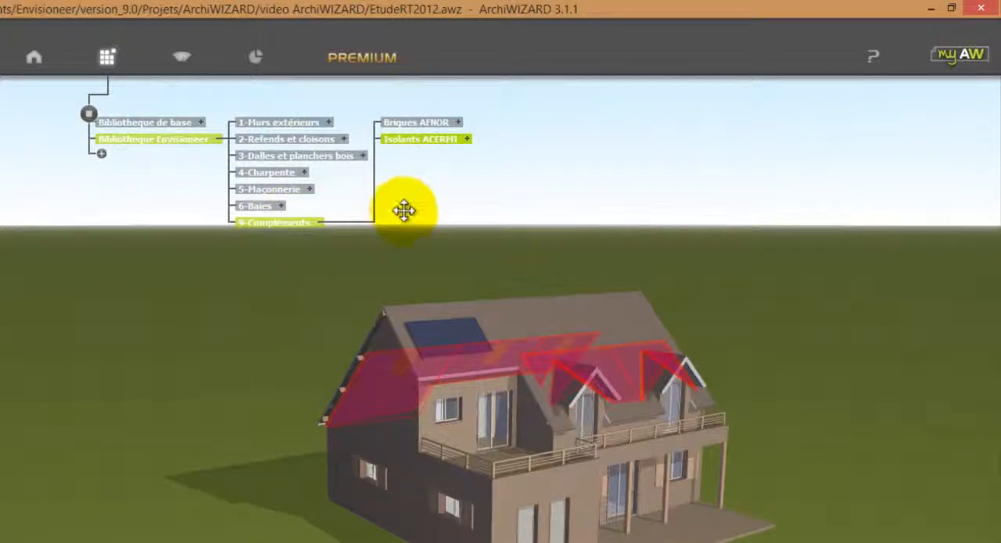
click(467, 139)
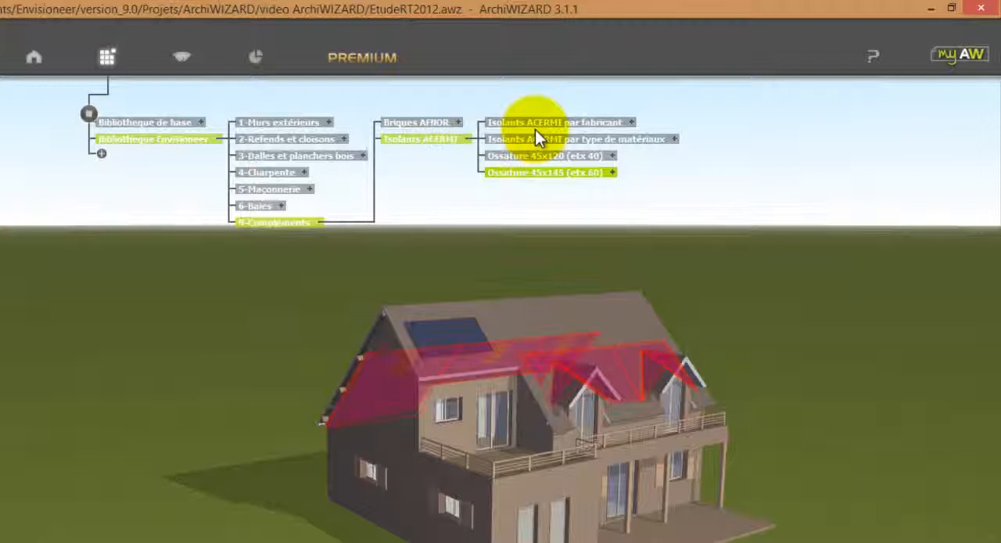
click(537, 127)
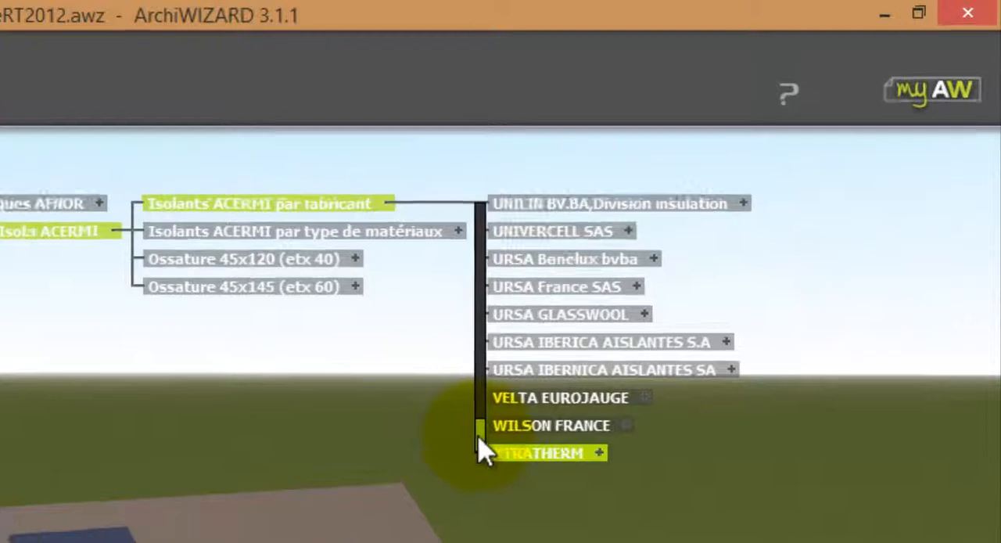
Insert SAINT GOBAIN ISOVER's GR 32 REVETU KRAFT insulation between the chevrons porteurs and Panneau placoplâtre BA 13 layers of the Toitures déperditives composition.
drag(478, 437, 479, 422)
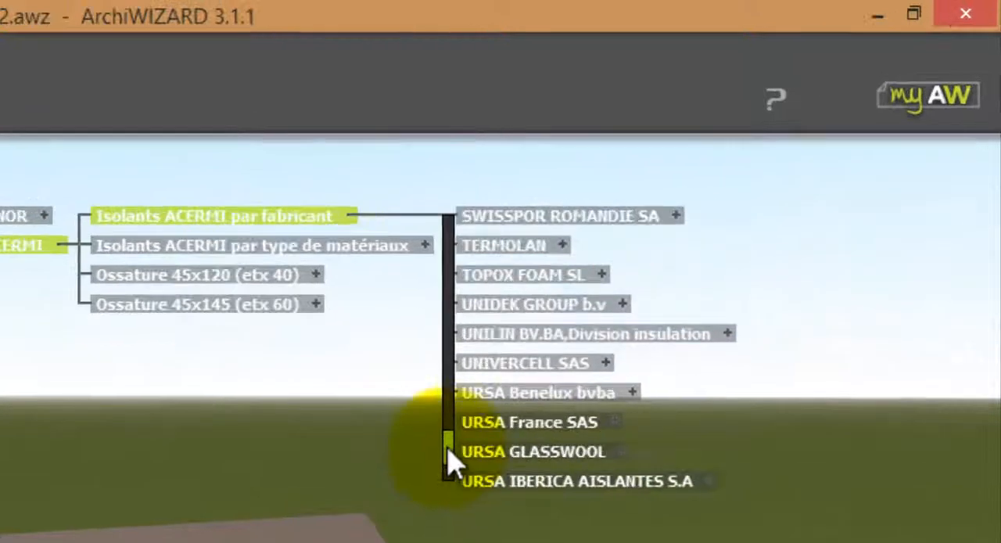
drag(449, 451, 462, 414)
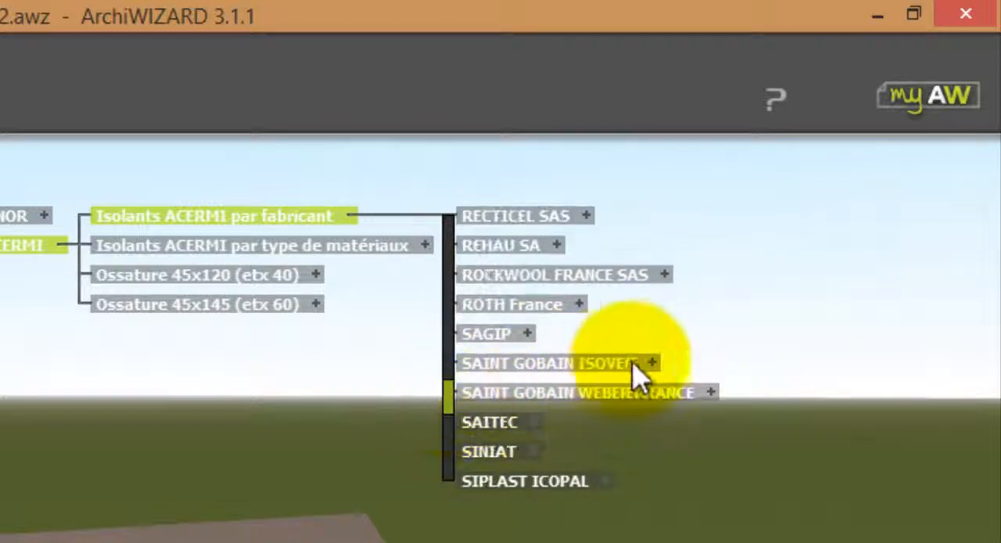
click(651, 363)
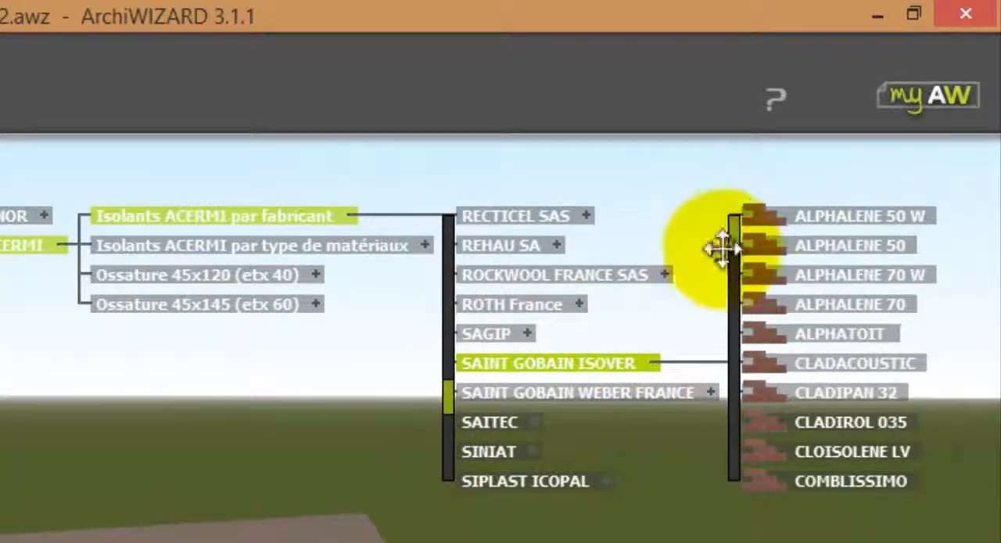
drag(740, 258, 723, 315)
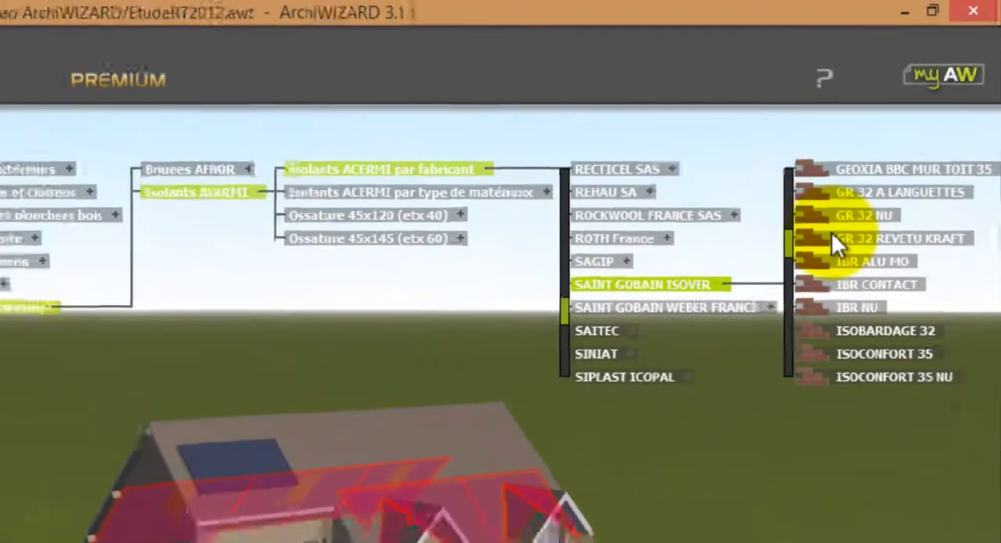
drag(783, 299, 784, 299)
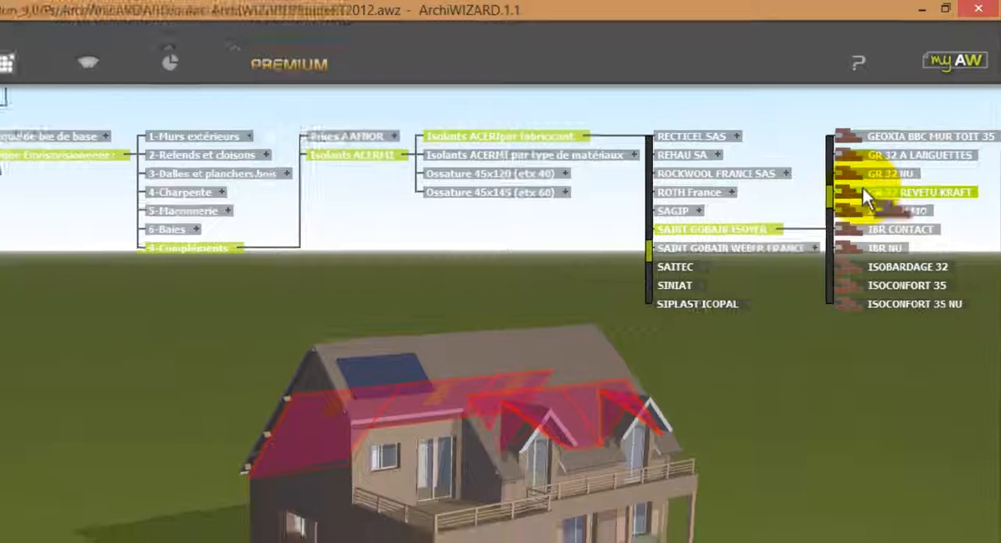
drag(863, 188, 223, 219)
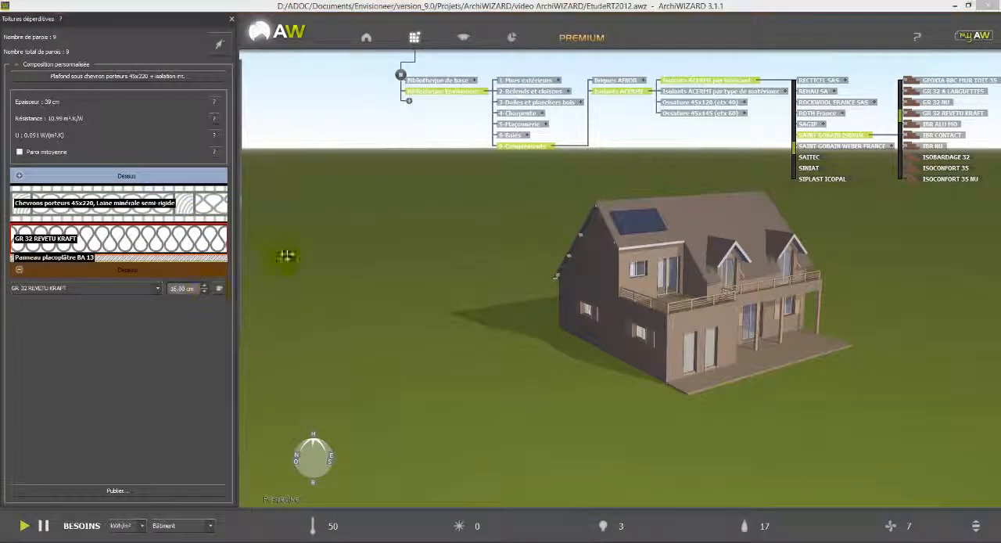
Switch to object mode and open the bay configurator from one of the house's windows.
mouse_move(259, 204)
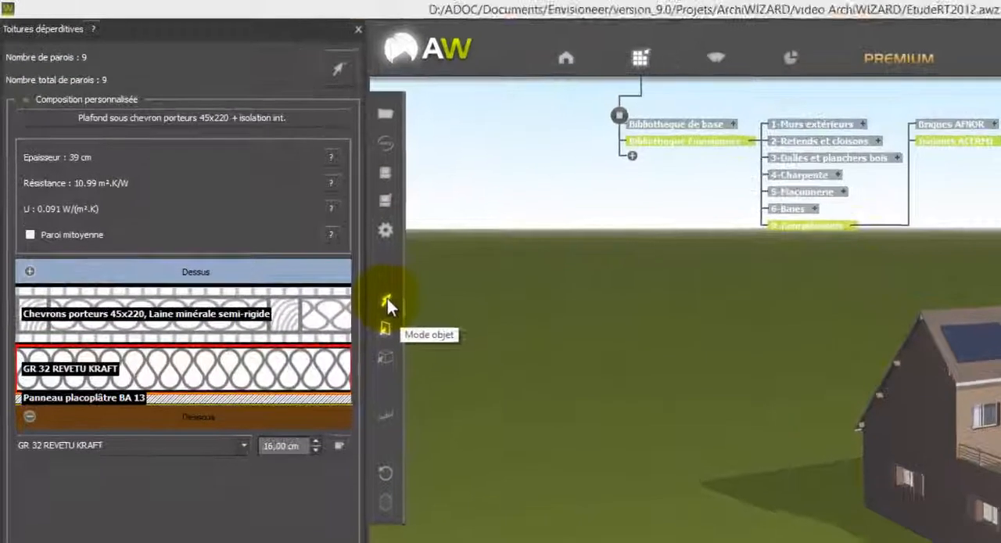
click(388, 299)
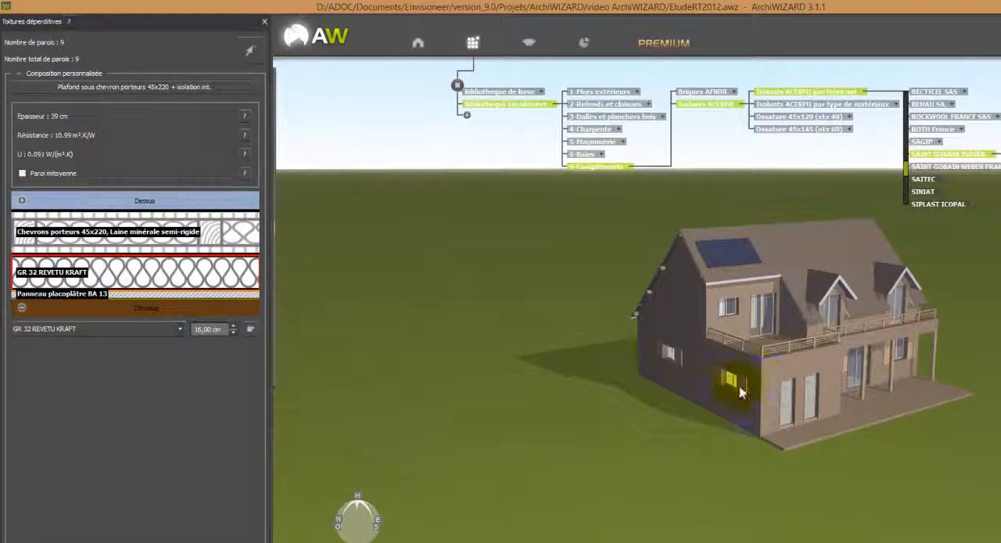
click(736, 387)
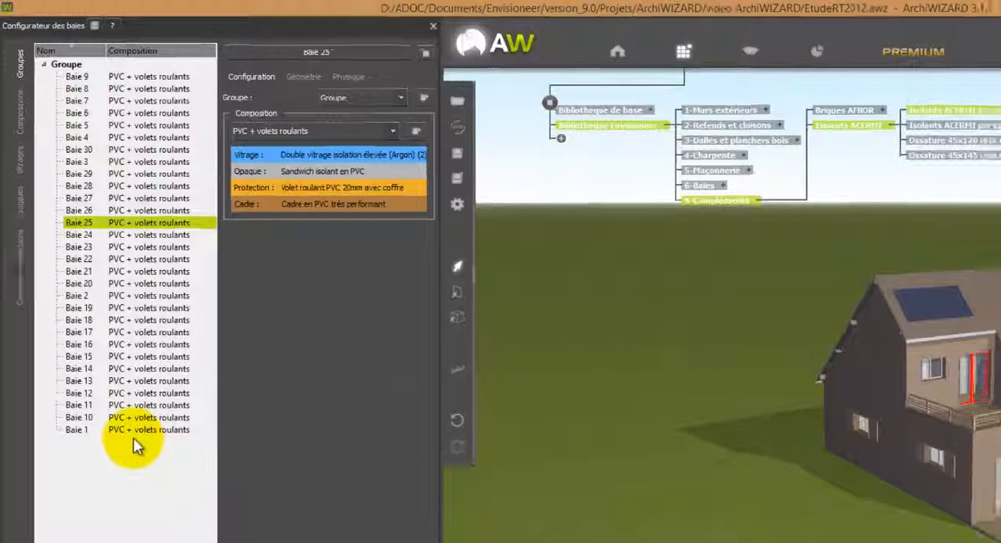
Create three new bay groups named Porte isolés, Portes intérieures and Velux.
right_click(106, 459)
click(146, 483)
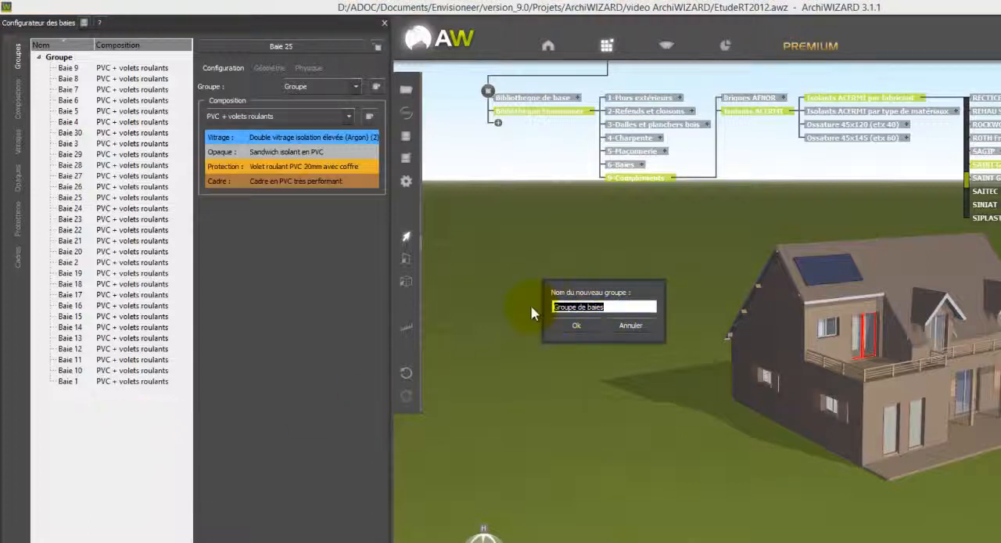
text(Porte )
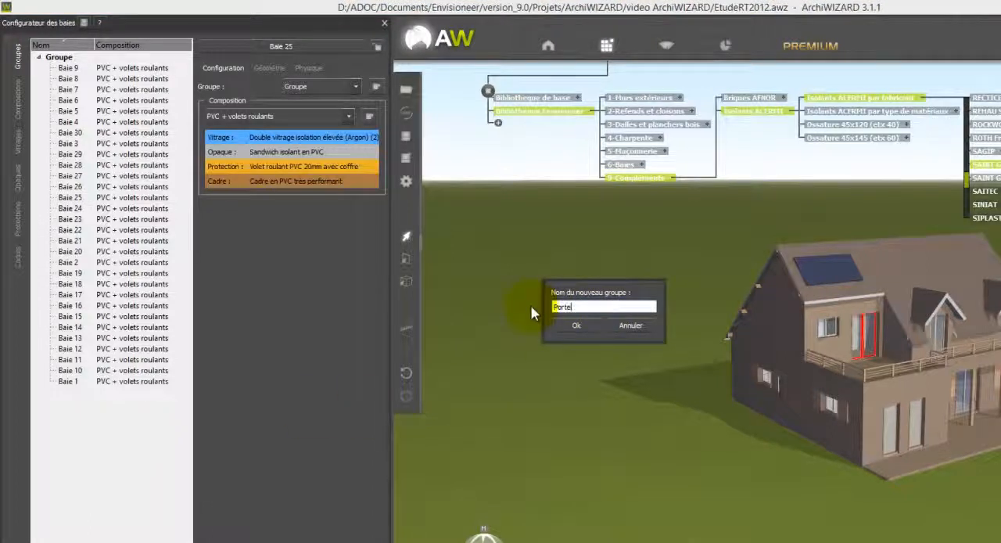
text(isolés)
click(572, 322)
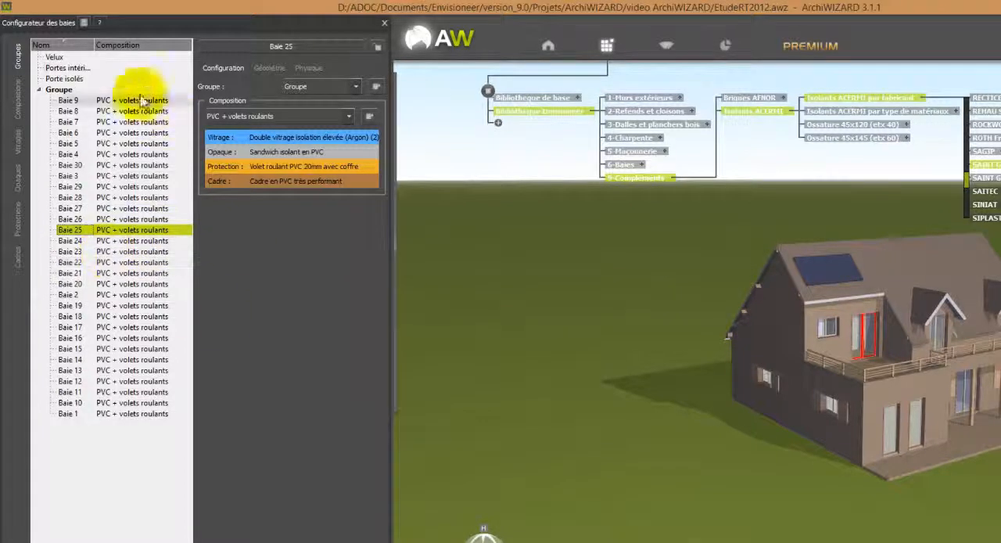
Add the three roof windows to the Velux group.
click(100, 58)
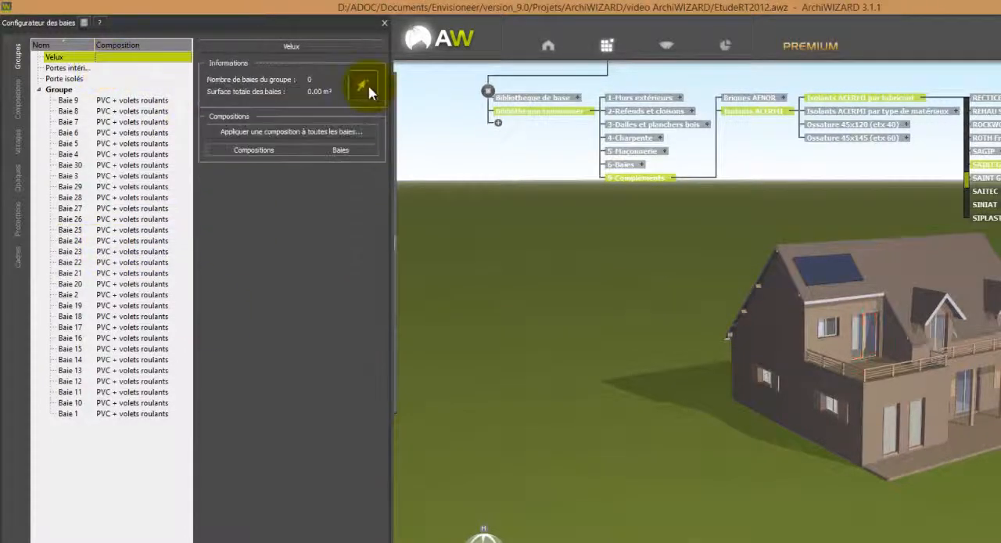
drag(677, 381, 843, 275)
click(843, 275)
click(777, 266)
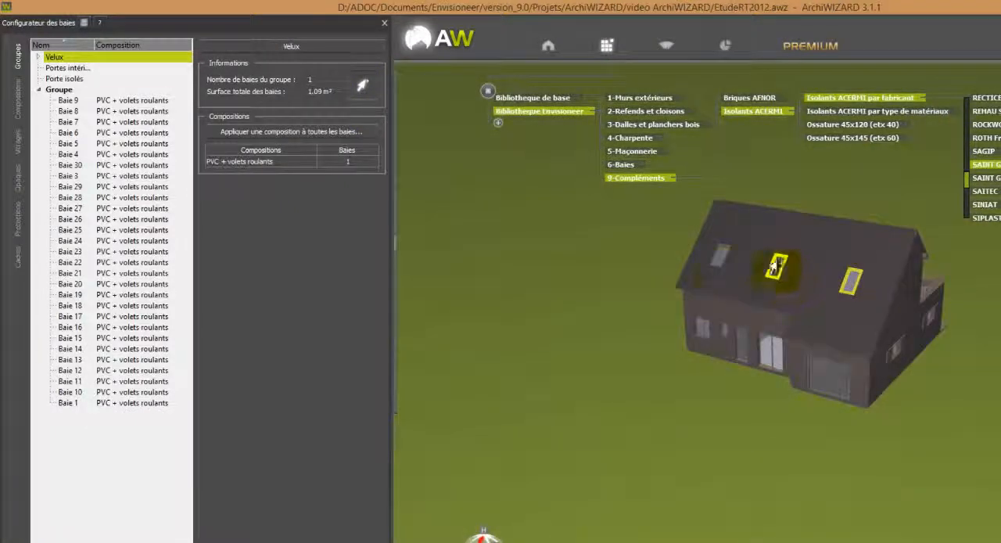
click(722, 266)
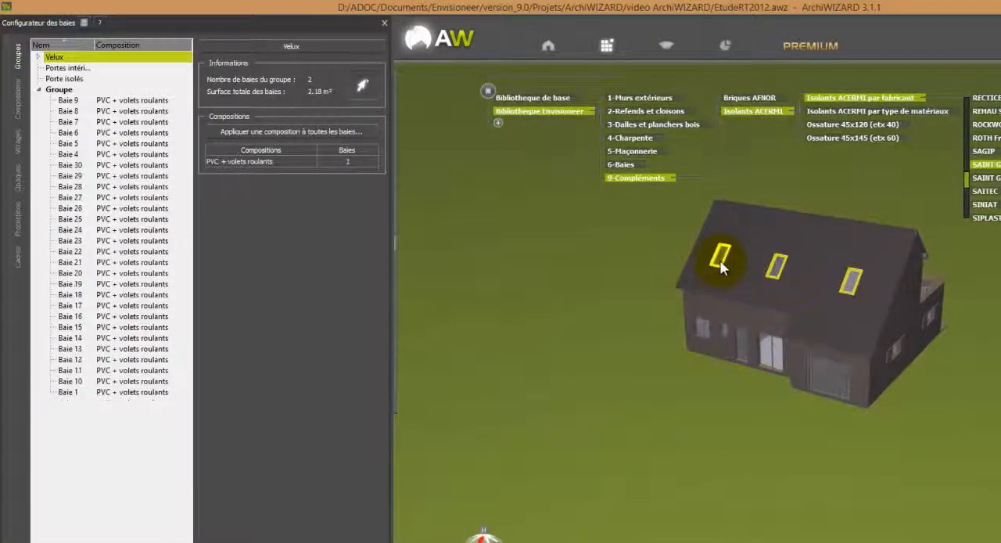
click(362, 86)
Add the garage door and the entrance door beside the glazed bay to the Porte isolés group.
click(67, 68)
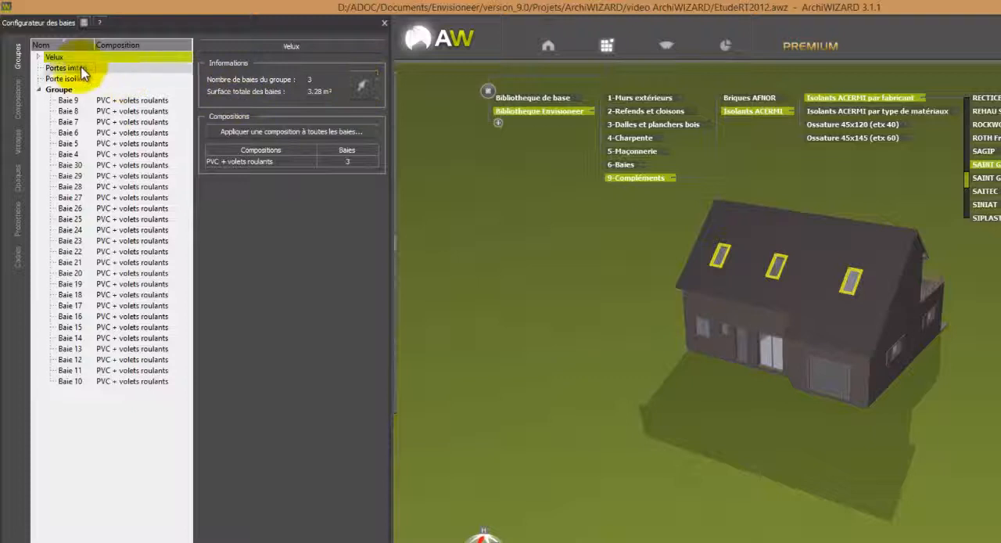
click(362, 84)
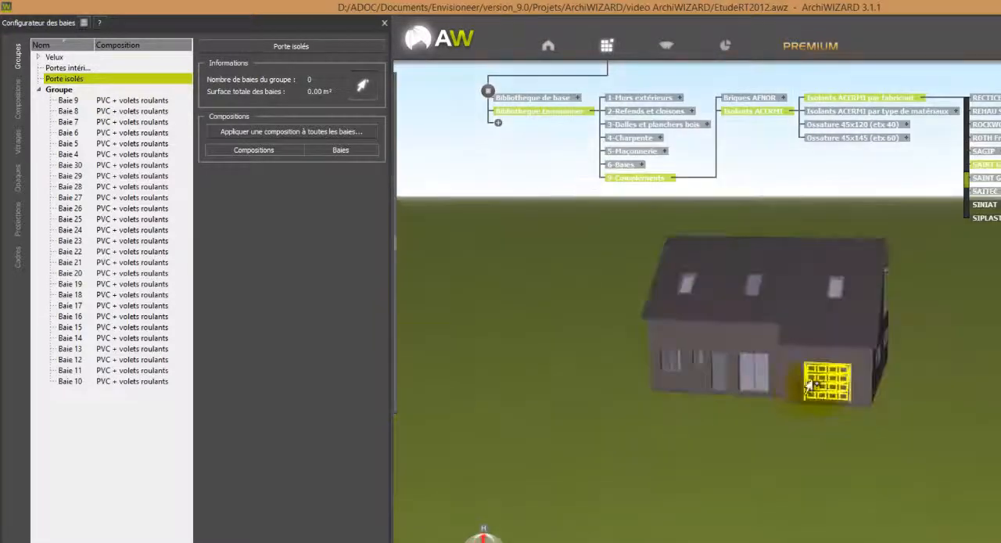
click(811, 385)
click(719, 380)
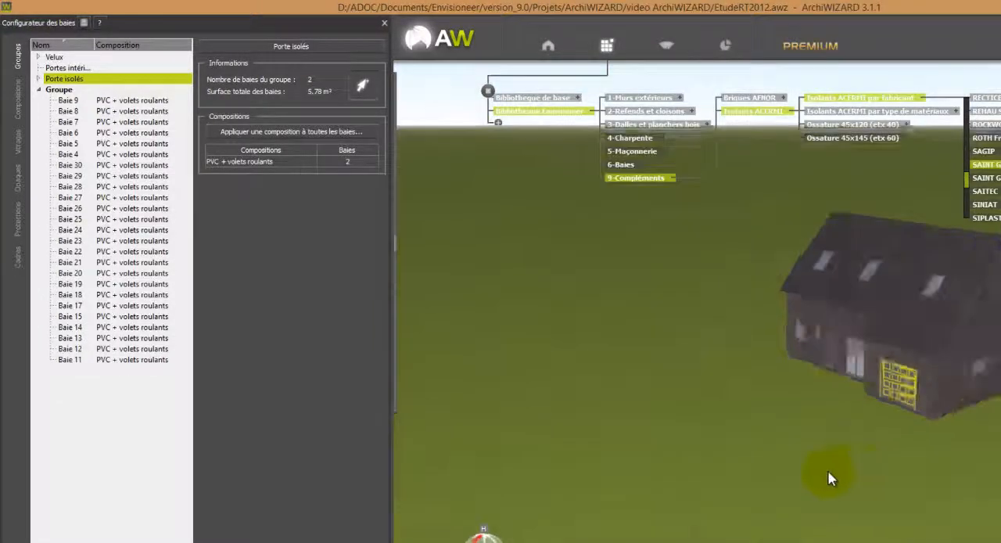
Add the two tall doors of the projecting volume below the roof terrace to the Porte isolés group.
middle_drag(830, 472, 686, 457)
middle_drag(884, 478, 772, 486)
middle_drag(704, 422, 740, 377)
click(739, 377)
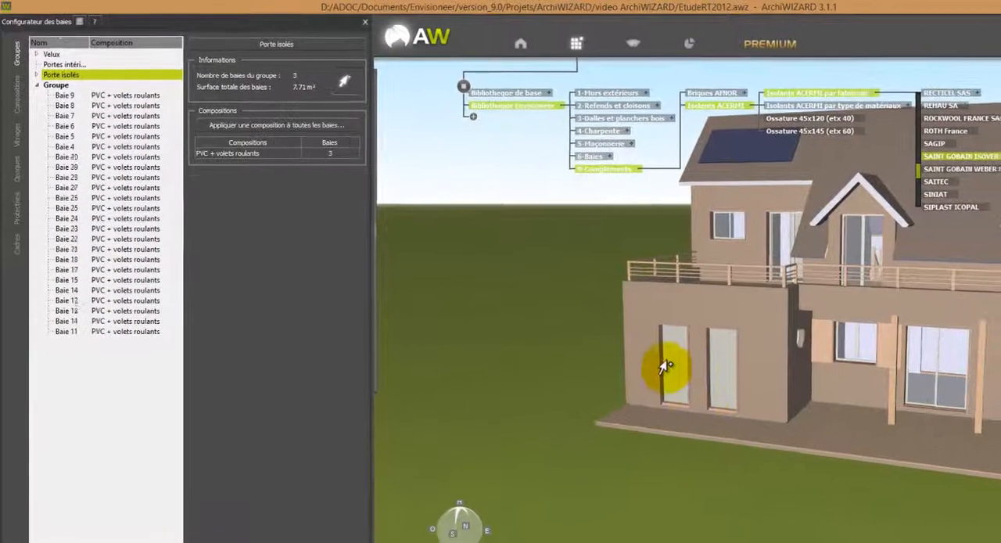
click(684, 376)
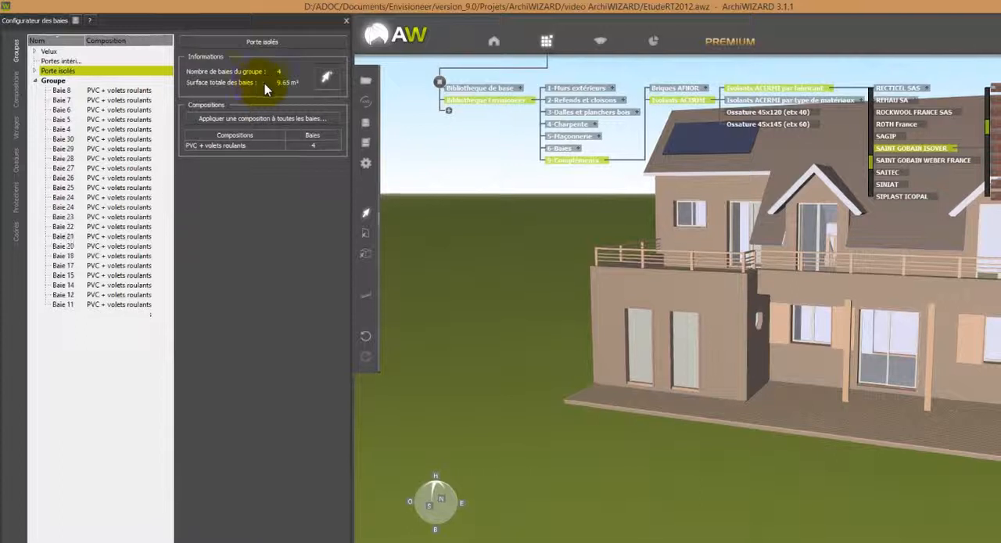
click(336, 79)
Add the interior doors of the ground floor and the upper floor to the Portes intérieures group.
click(58, 59)
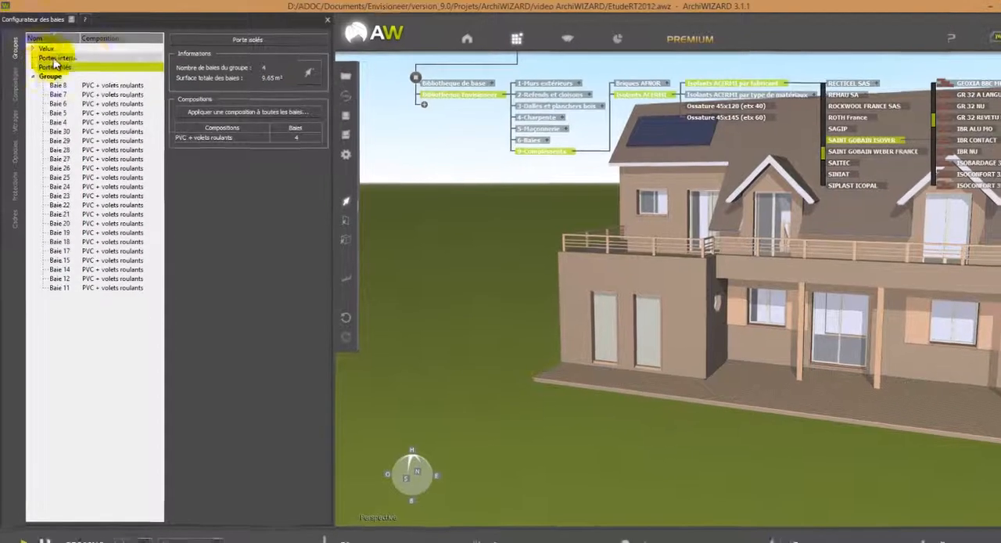
click(299, 72)
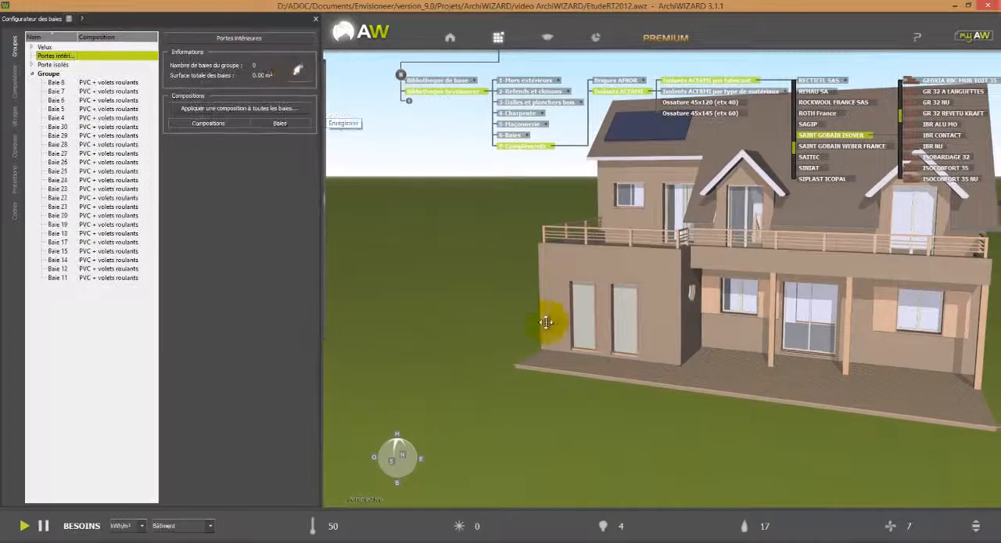
middle_drag(522, 321, 442, 348)
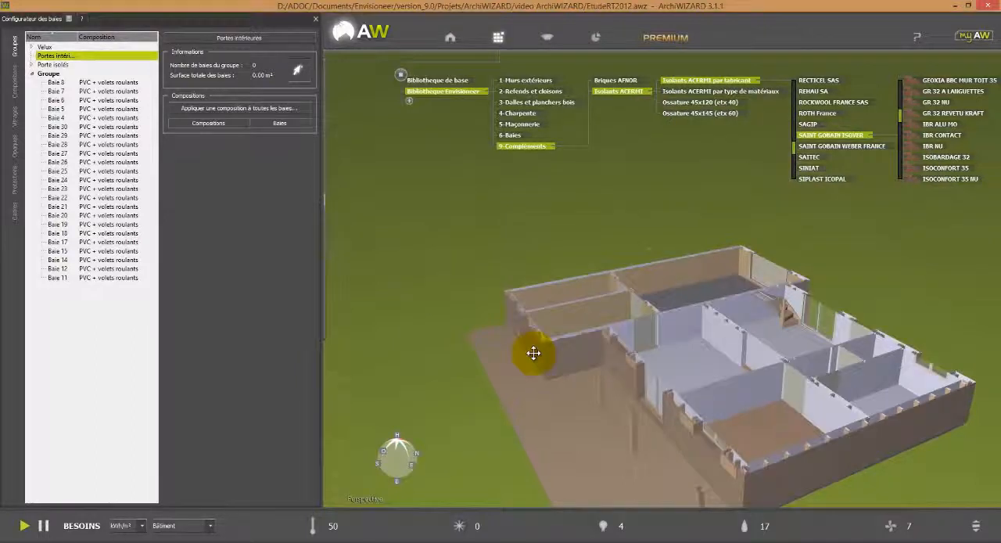
click(739, 386)
middle_drag(741, 389, 755, 391)
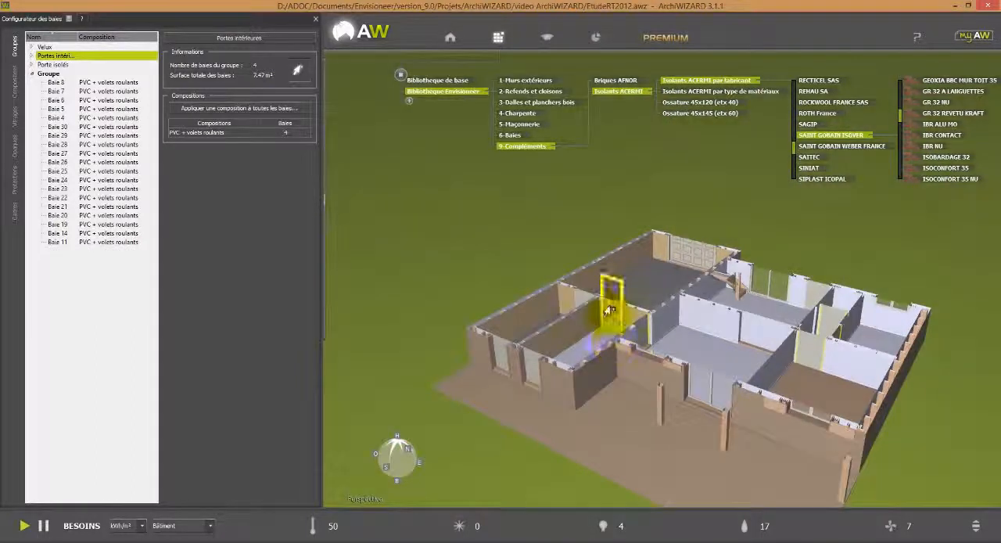
click(606, 310)
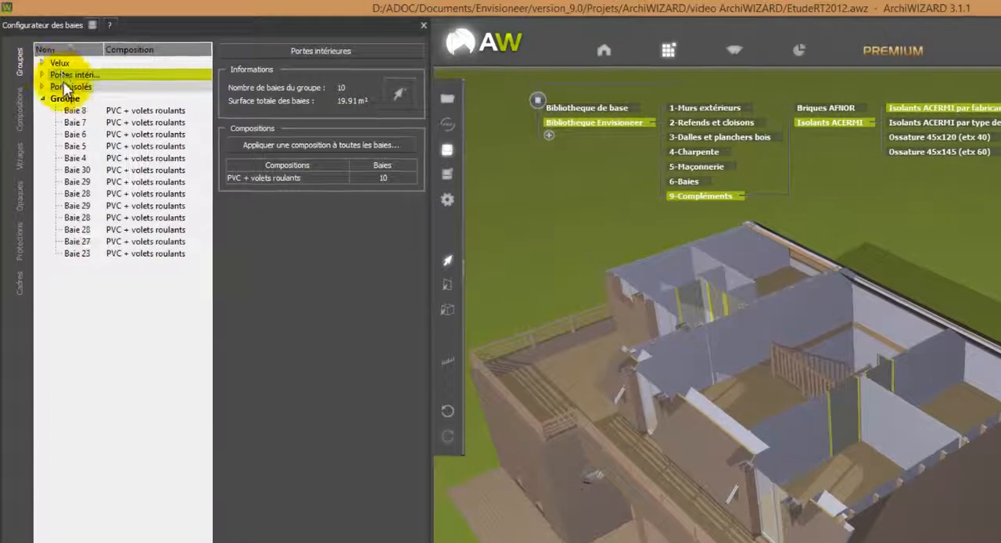
Expand the Portes intérieures group and apply the Porte en bois composition to all its bays.
click(365, 179)
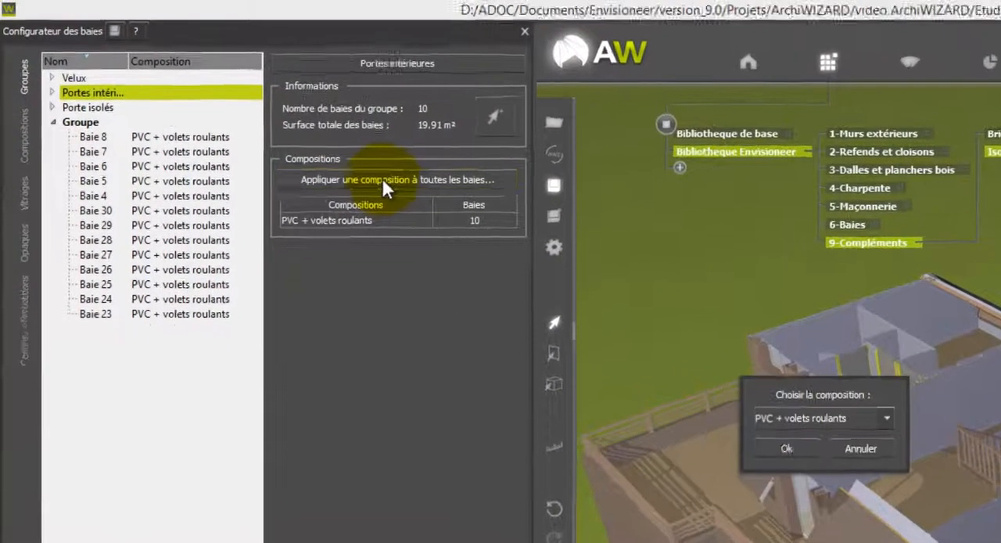
click(892, 473)
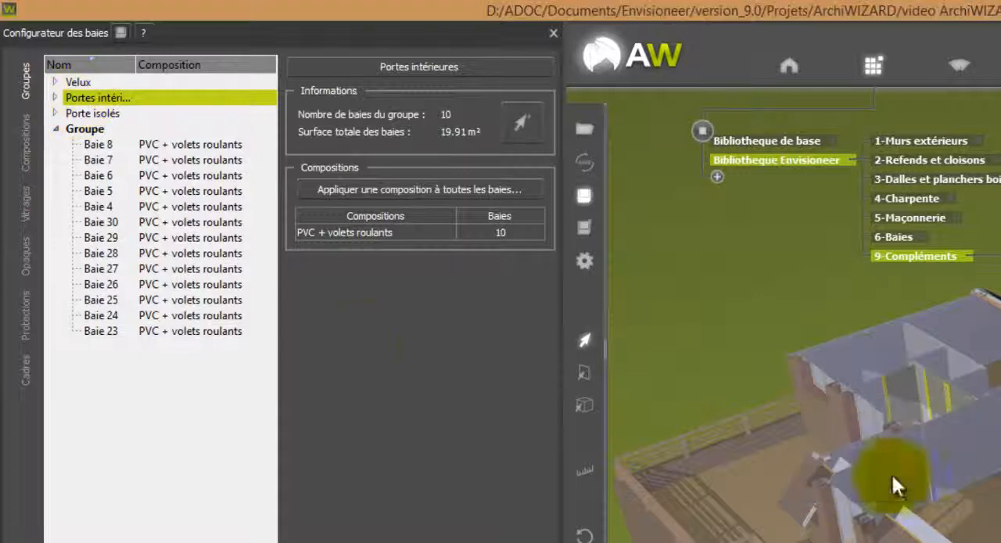
click(55, 98)
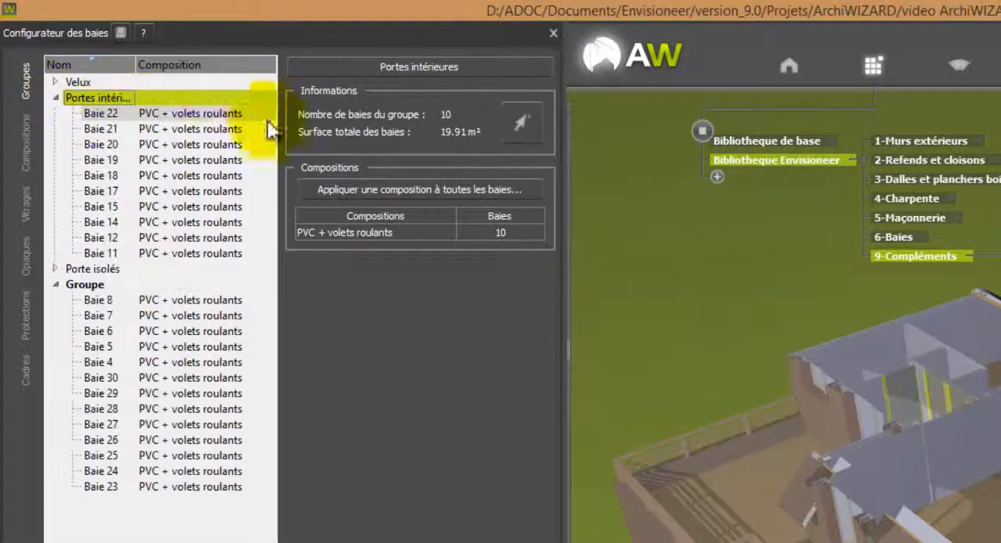
click(373, 194)
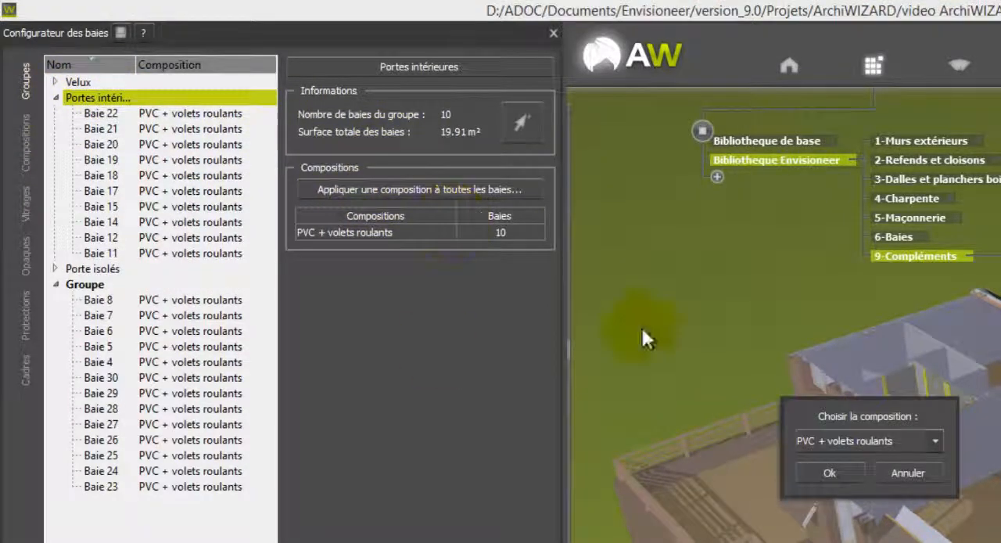
click(856, 438)
click(851, 480)
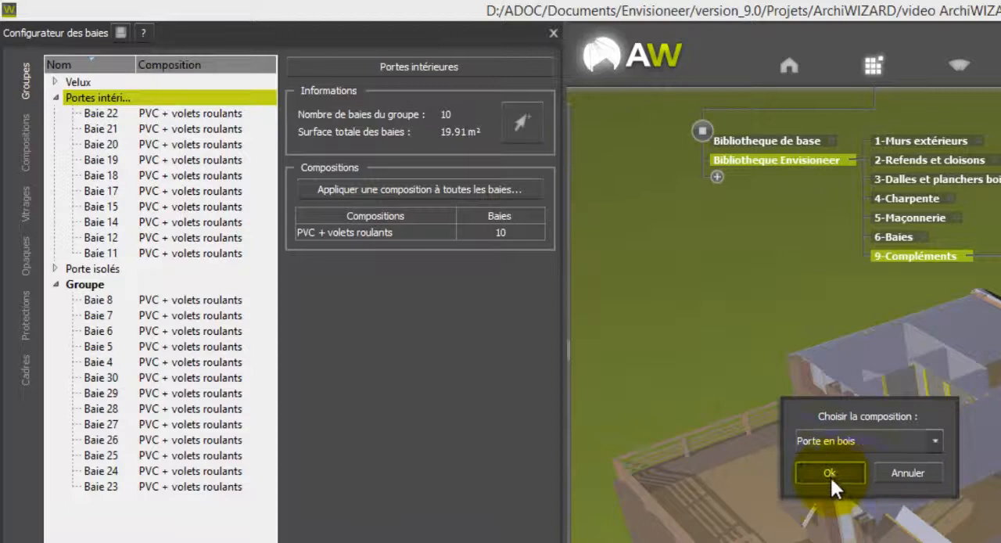
click(827, 475)
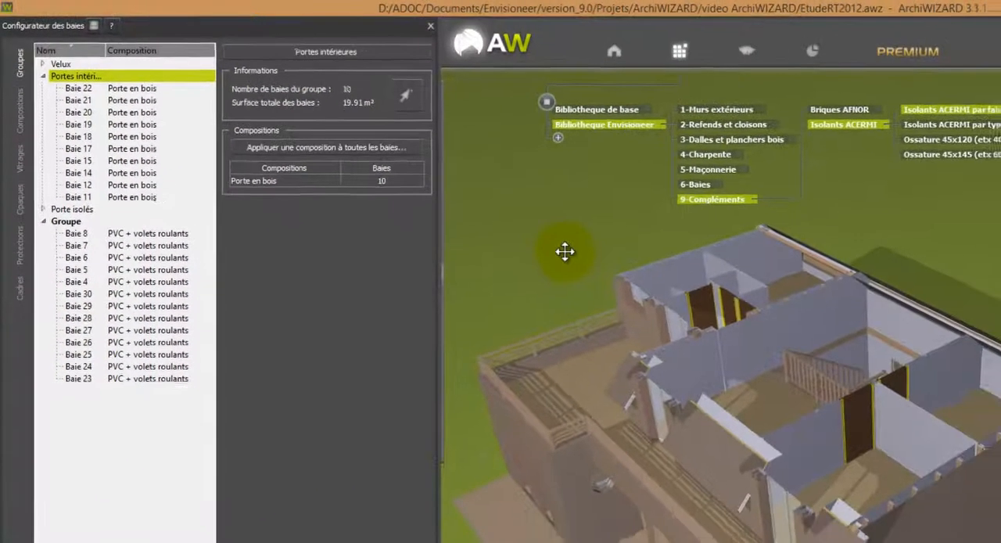
Apply the base library composition Fenêtre en bois double vitrage classique to all bays of the Velux group.
middle_drag(981, 539, 838, 448)
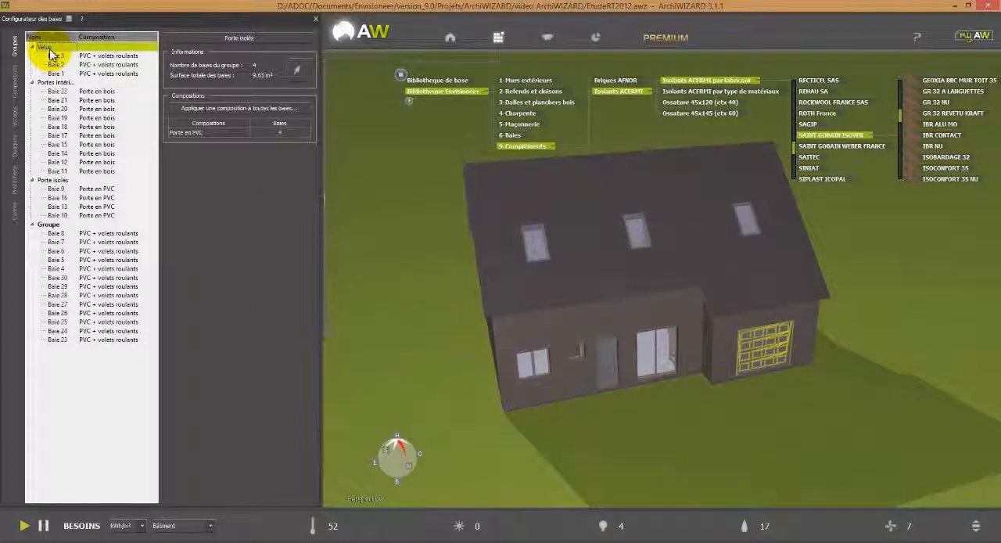
click(49, 49)
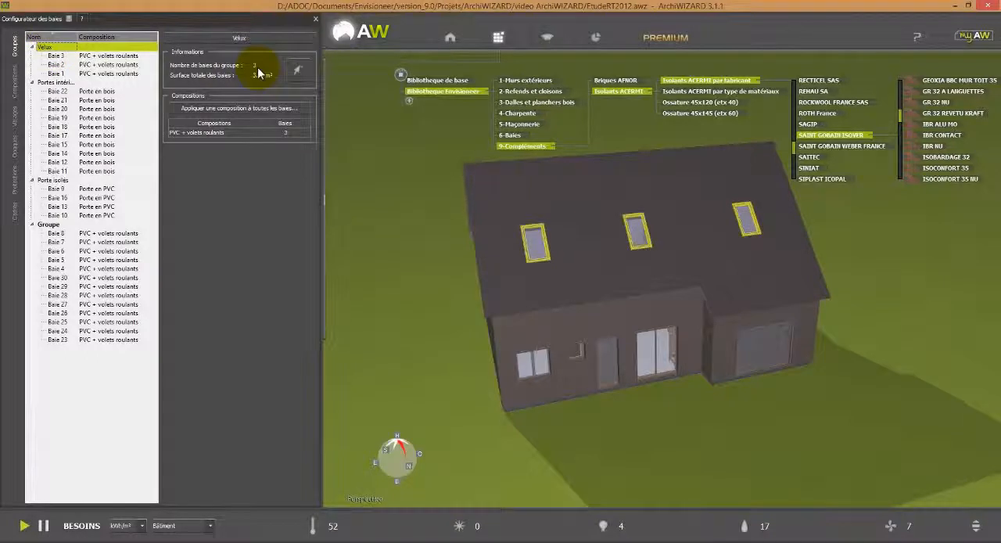
click(472, 79)
click(512, 91)
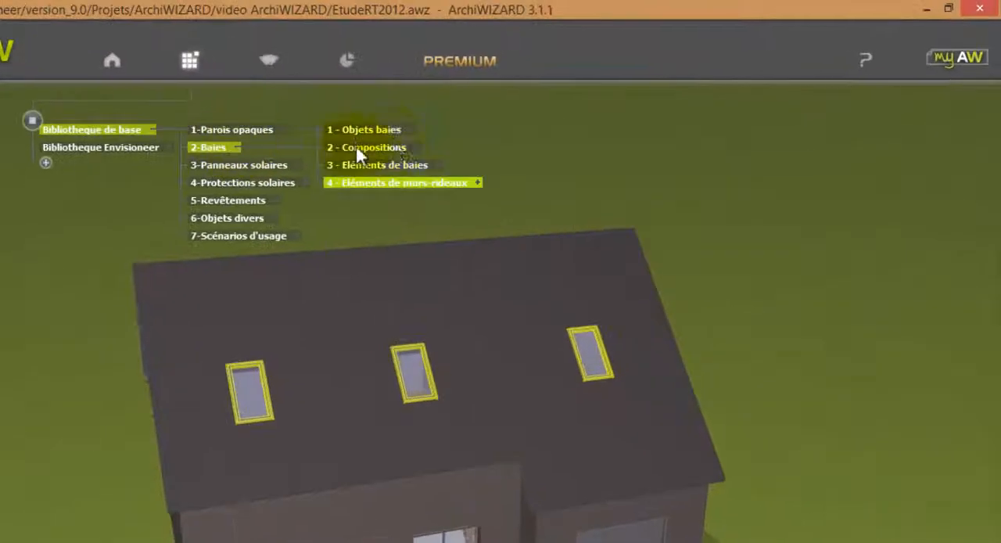
click(414, 149)
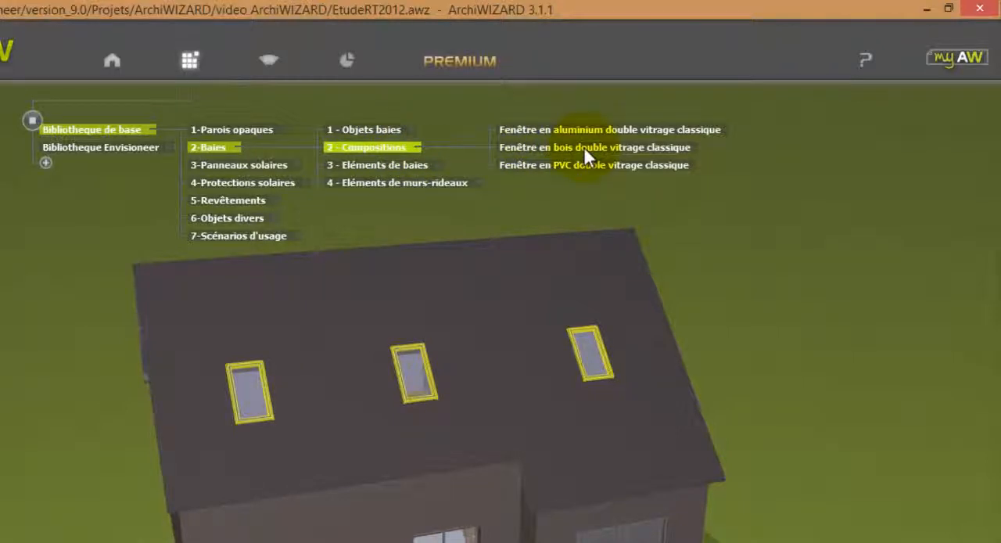
drag(584, 152, 464, 232)
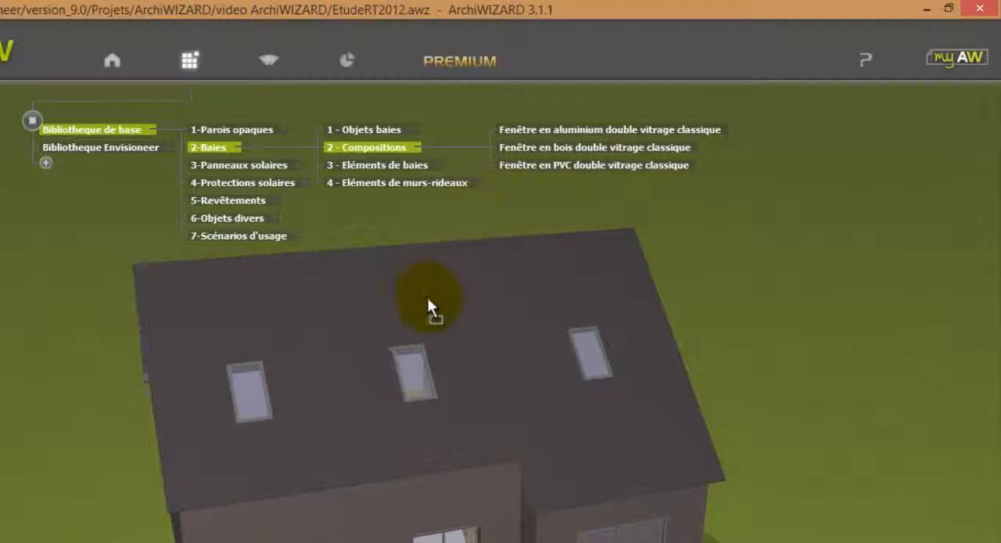
drag(429, 305, 410, 375)
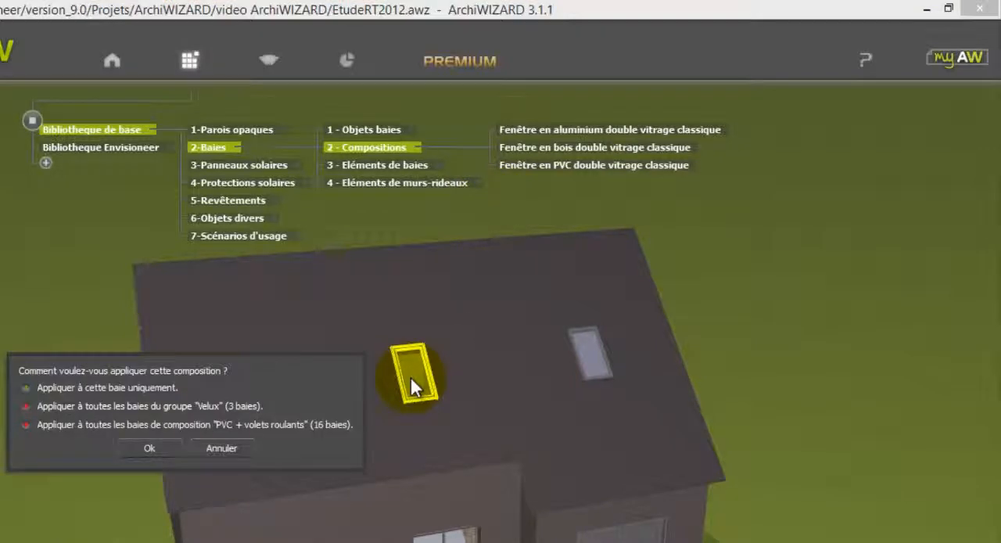
click(232, 407)
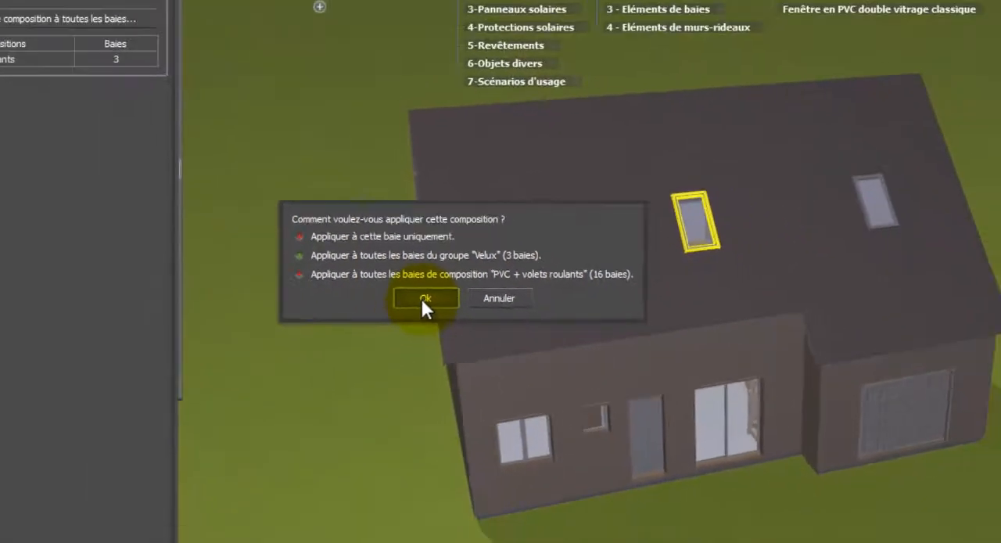
click(425, 298)
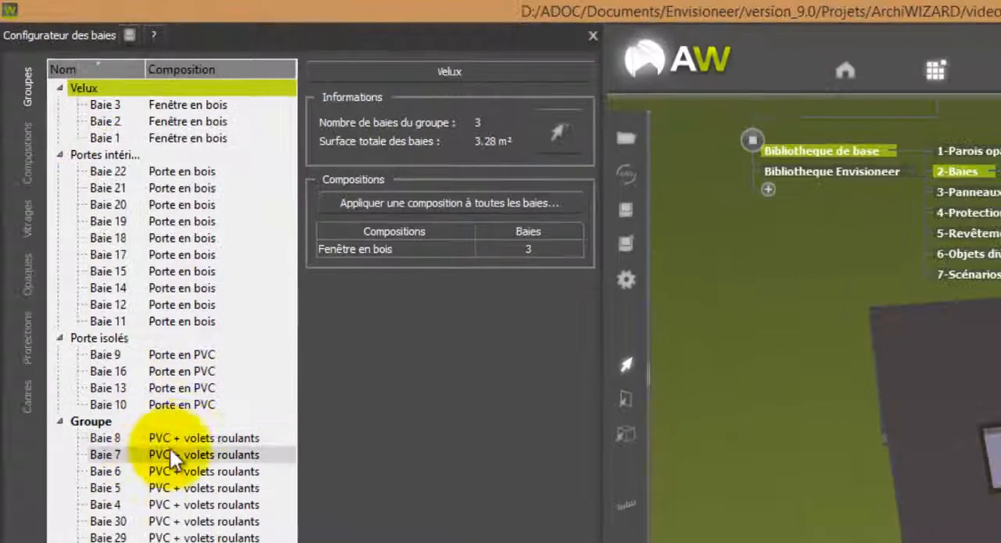
Check the composition and the physical thermal, solar and light properties of bay Baie 7 in the Groupe group.
click(182, 437)
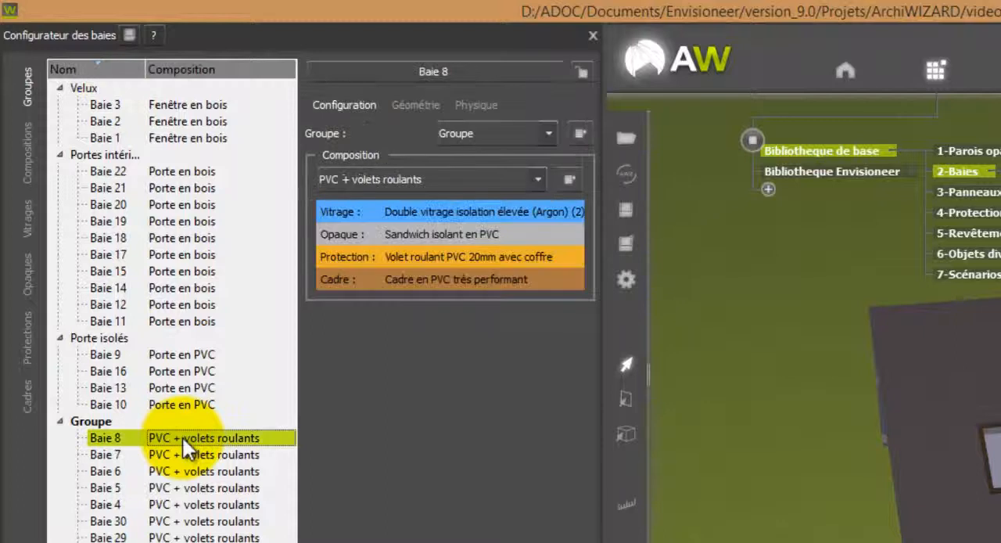
key(Down)
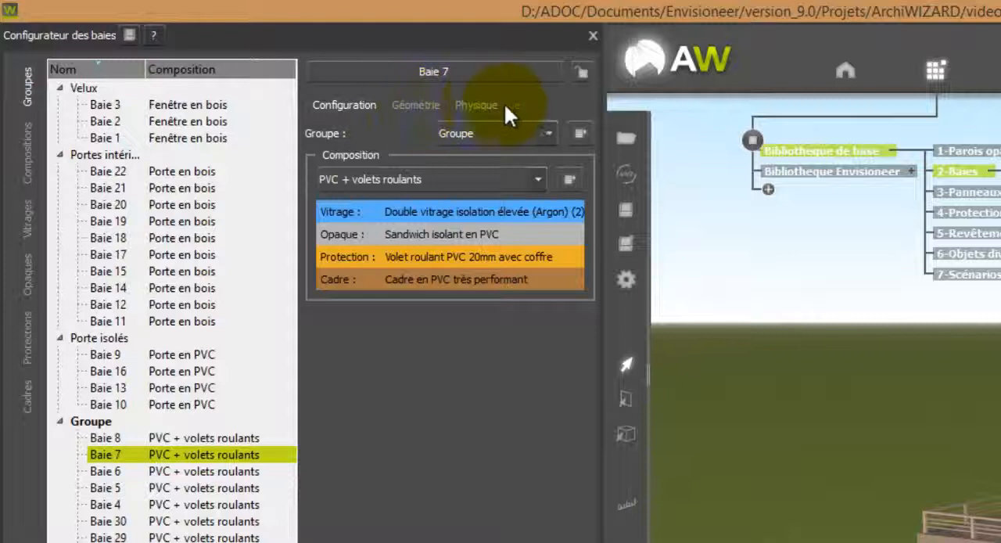
click(482, 108)
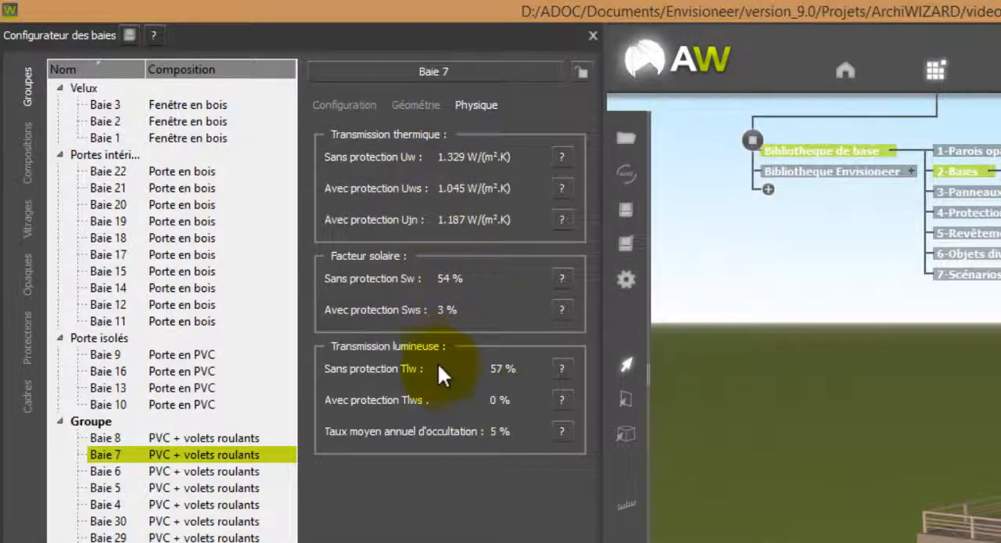
click(346, 114)
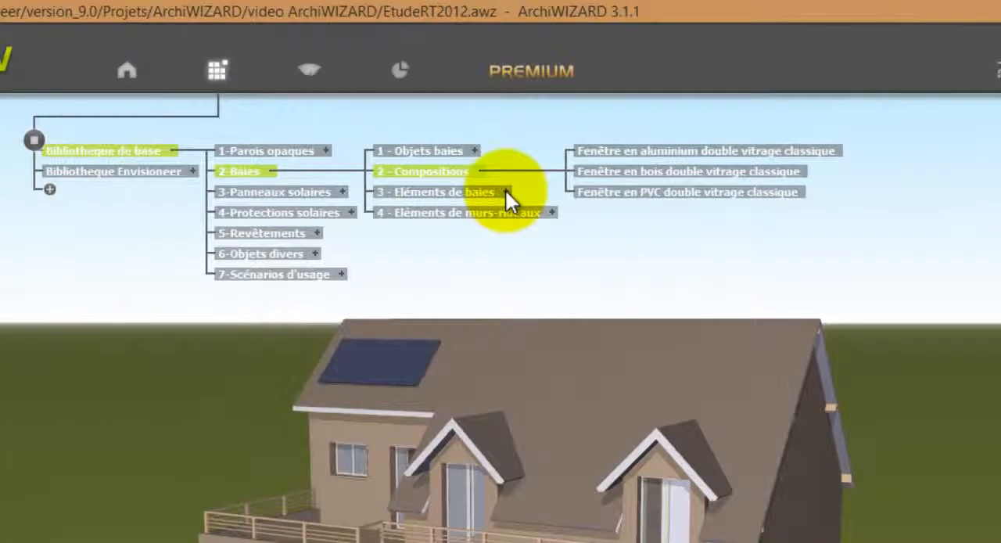
Try a single glazing (SV) from the base library on the whole PVC + volets roulants composition, and undo it.
click(505, 190)
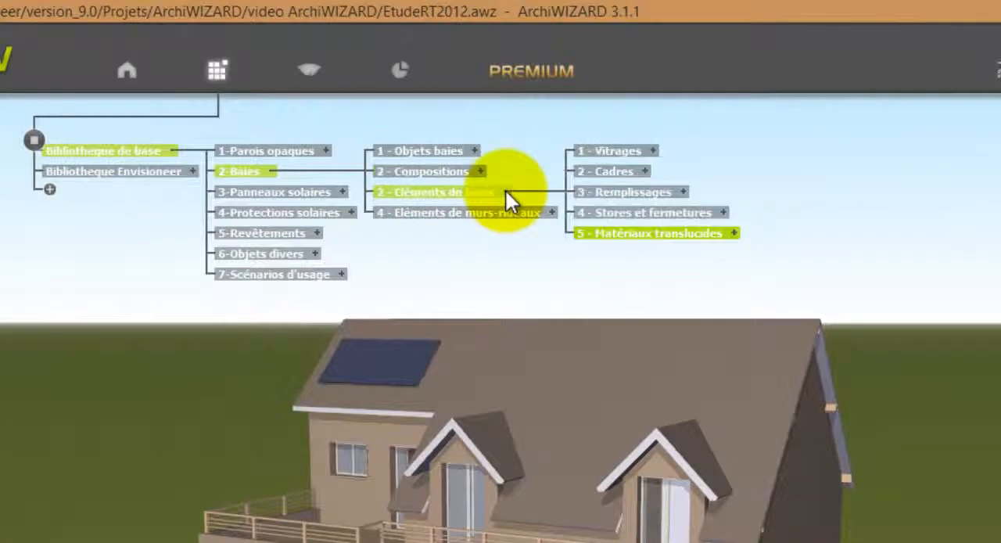
click(655, 156)
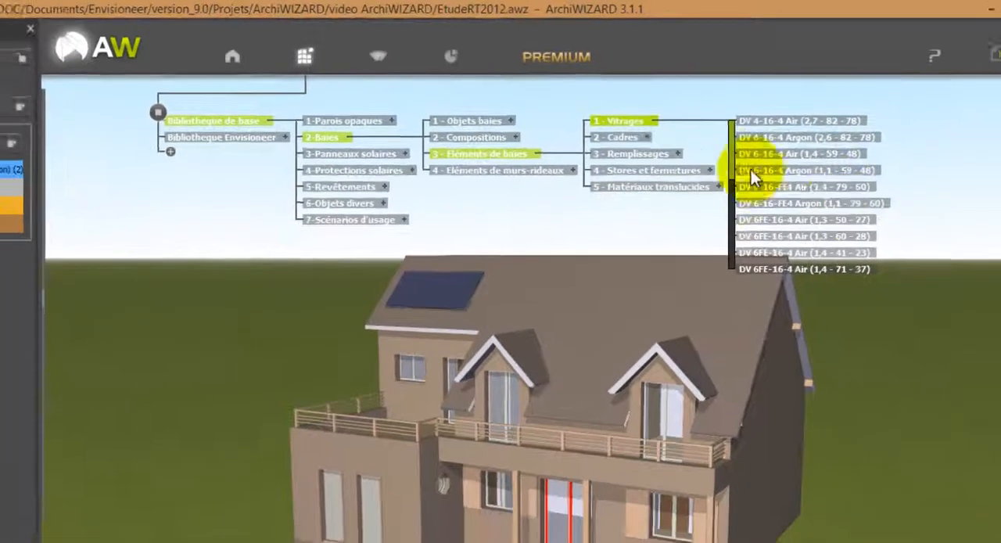
scroll(735, 156, down, 5)
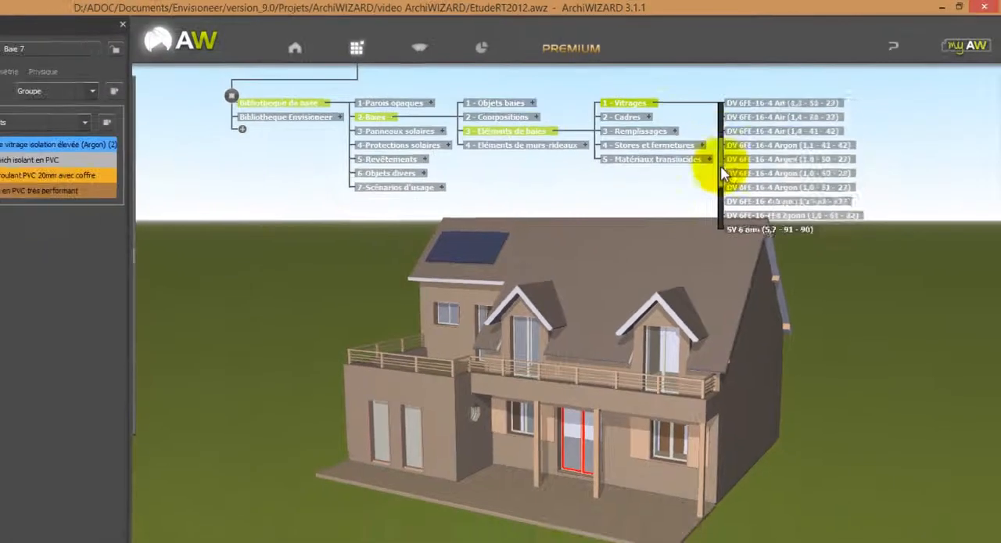
drag(723, 189, 724, 194)
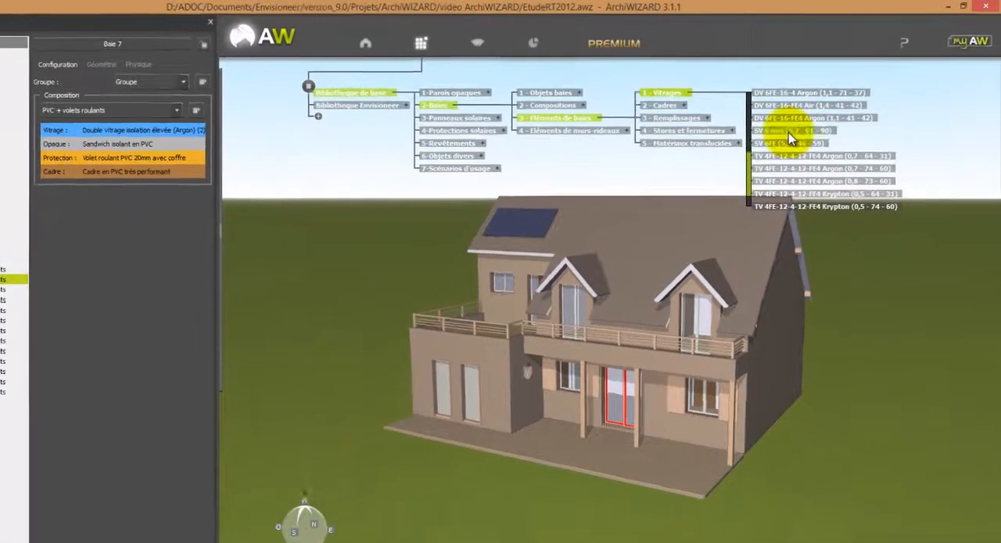
drag(765, 147, 679, 302)
drag(726, 259, 637, 377)
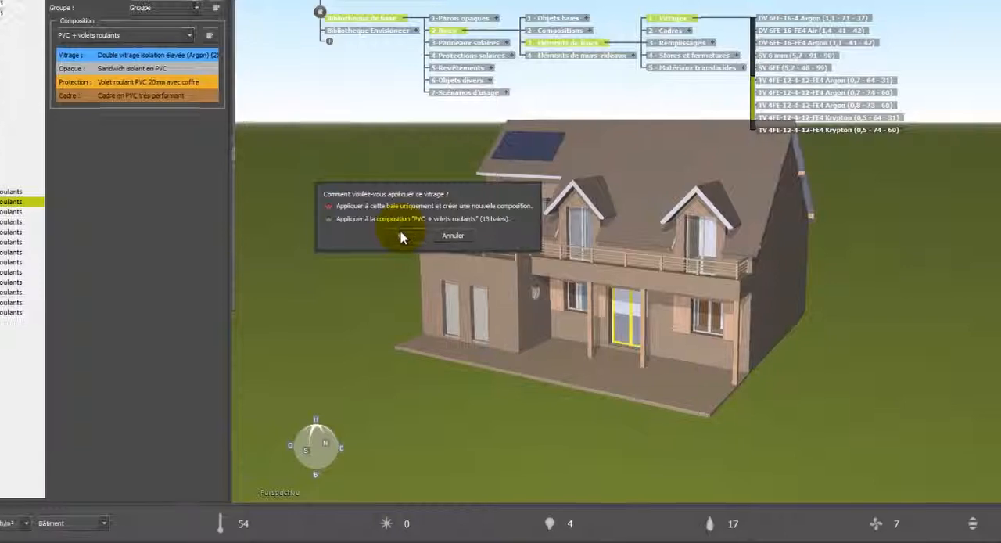
click(473, 272)
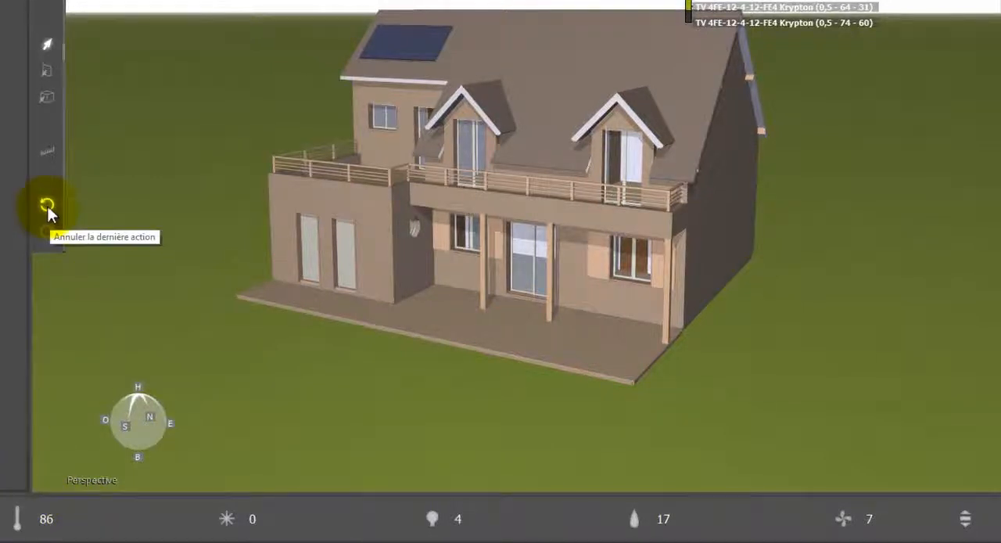
click(47, 205)
click(47, 205)
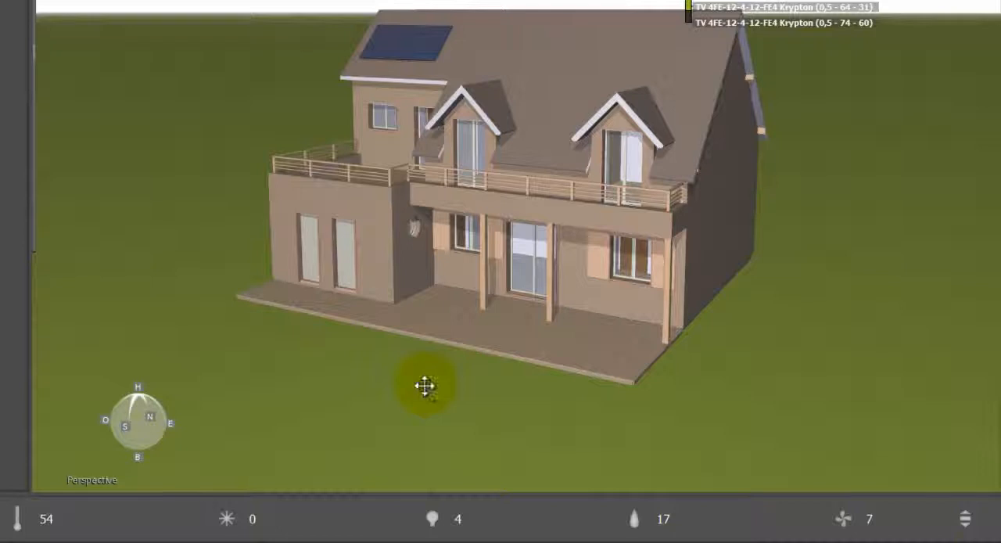
Display the RT2012 requirements results and check the thermal bridge ratios and the bay area to SHAB ratio.
click(967, 524)
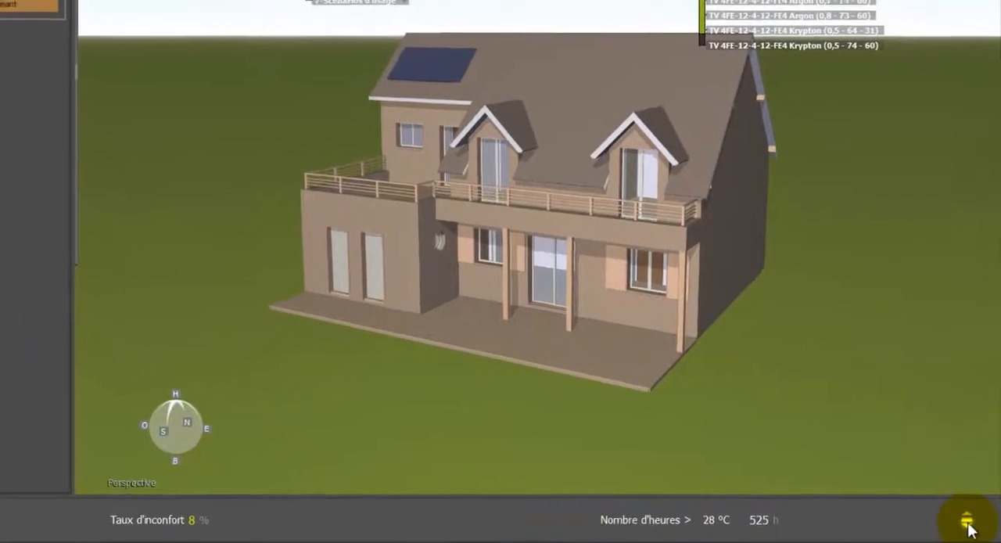
click(968, 524)
click(968, 525)
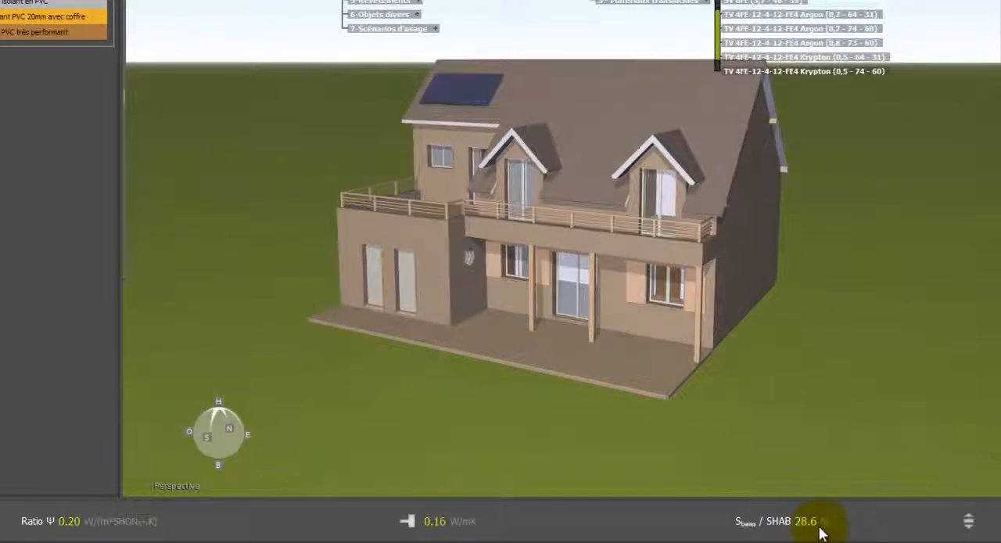
mouse_move(822, 532)
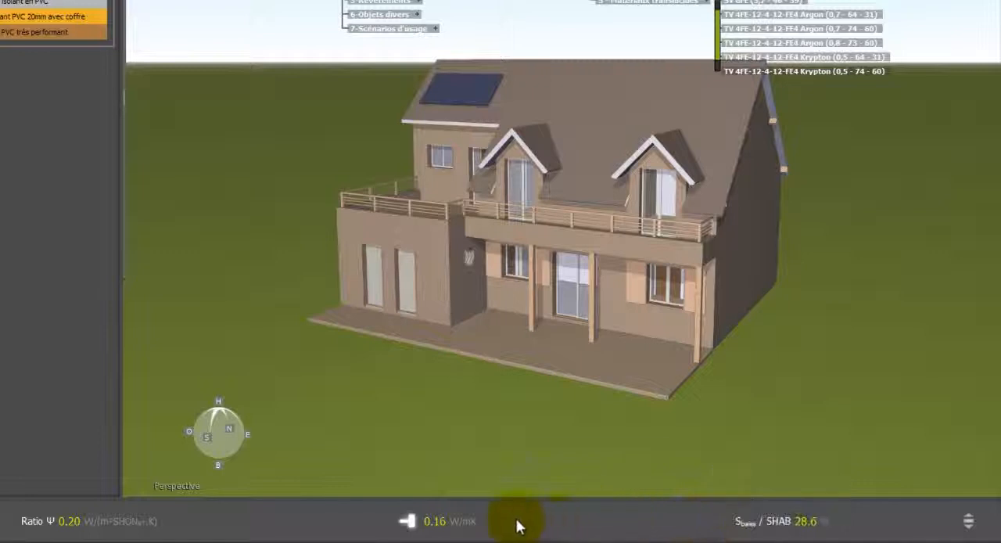
mouse_move(511, 523)
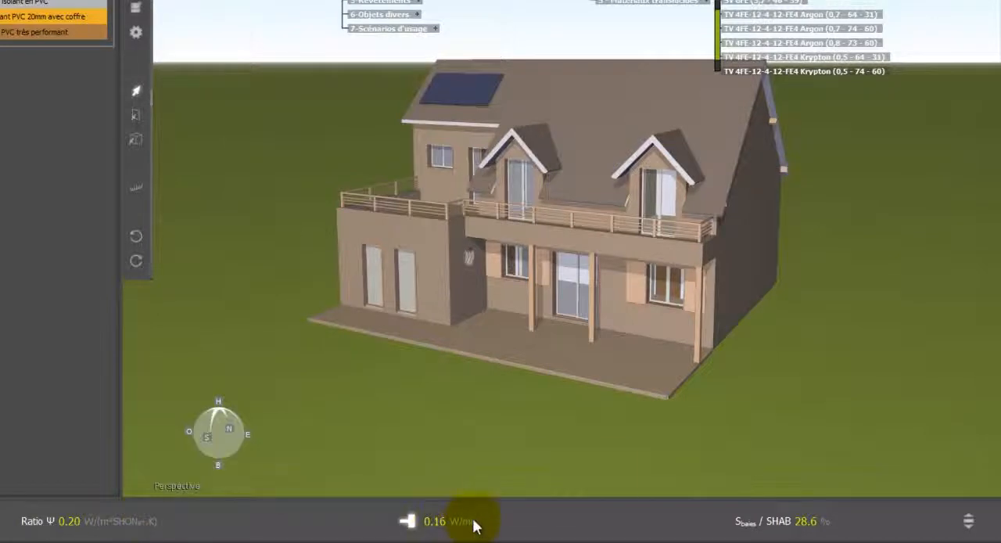
mouse_move(475, 526)
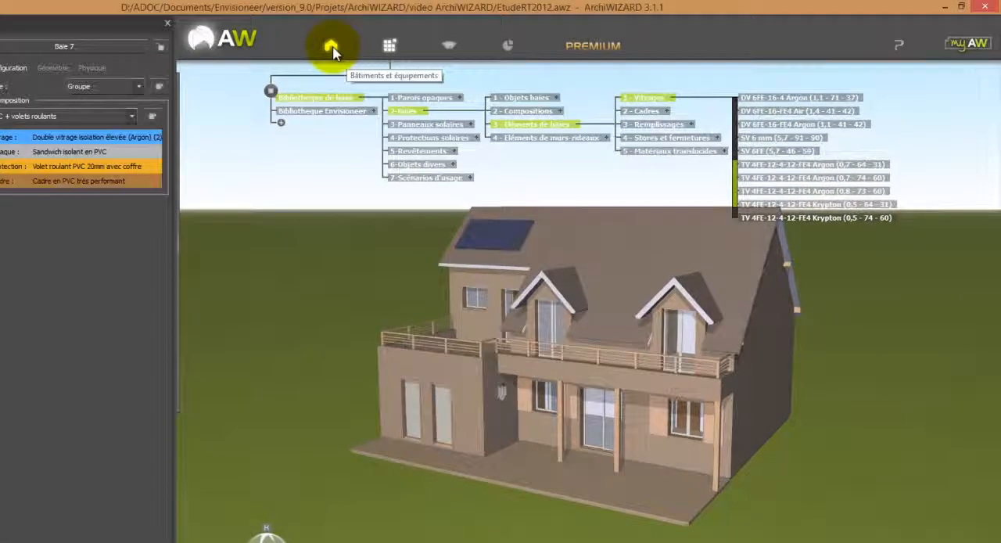
Display the building's thermal bridges and examine their groups, including Plancher bas élevé / mur ext inf.
click(332, 48)
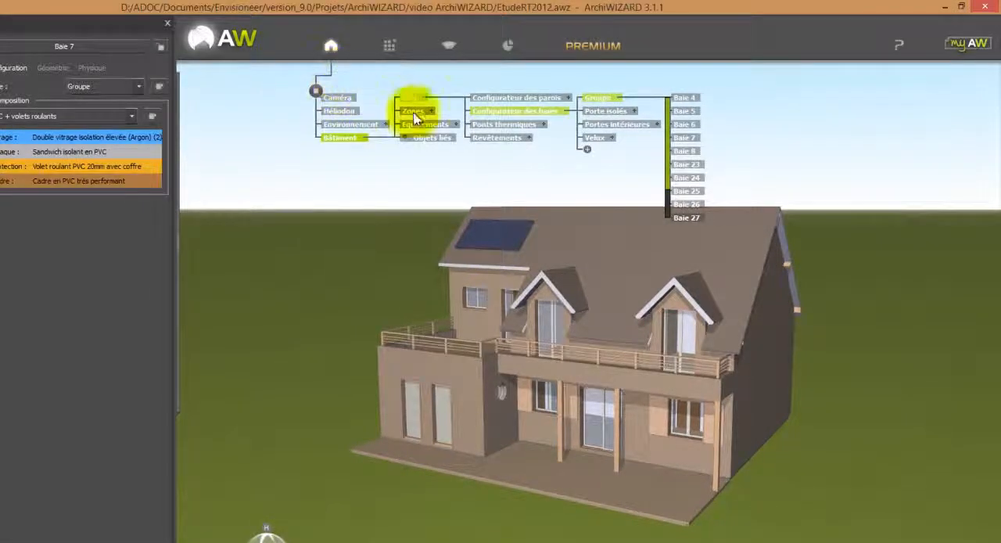
click(536, 128)
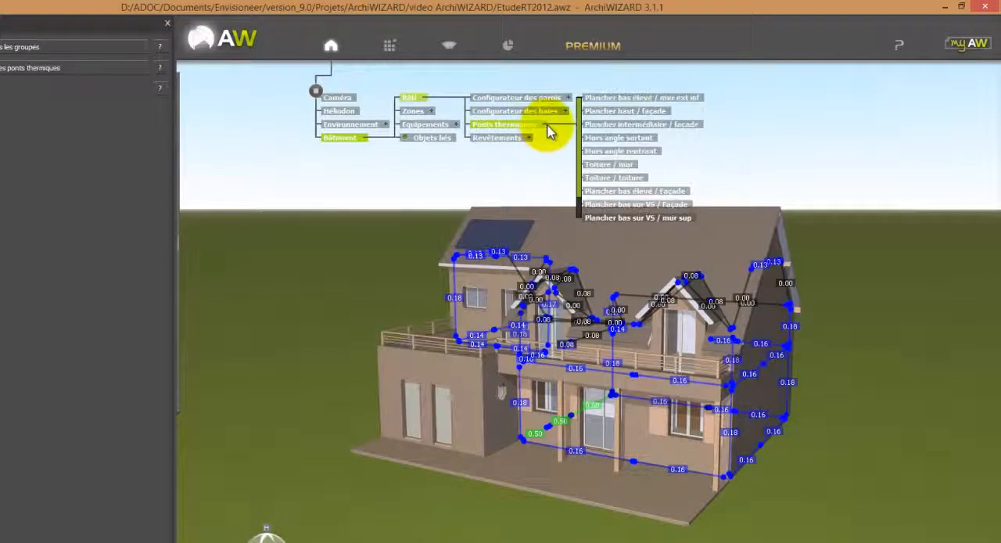
click(615, 100)
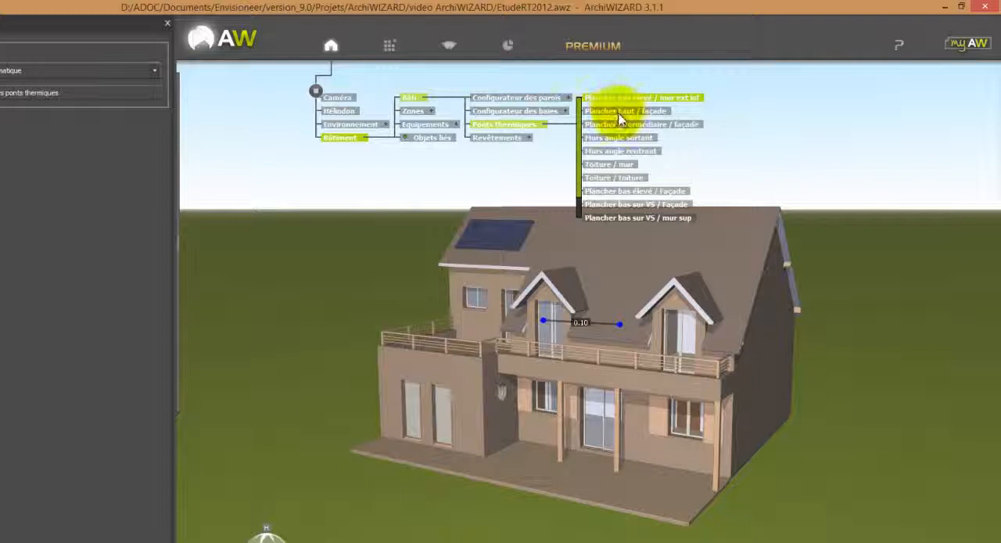
click(529, 127)
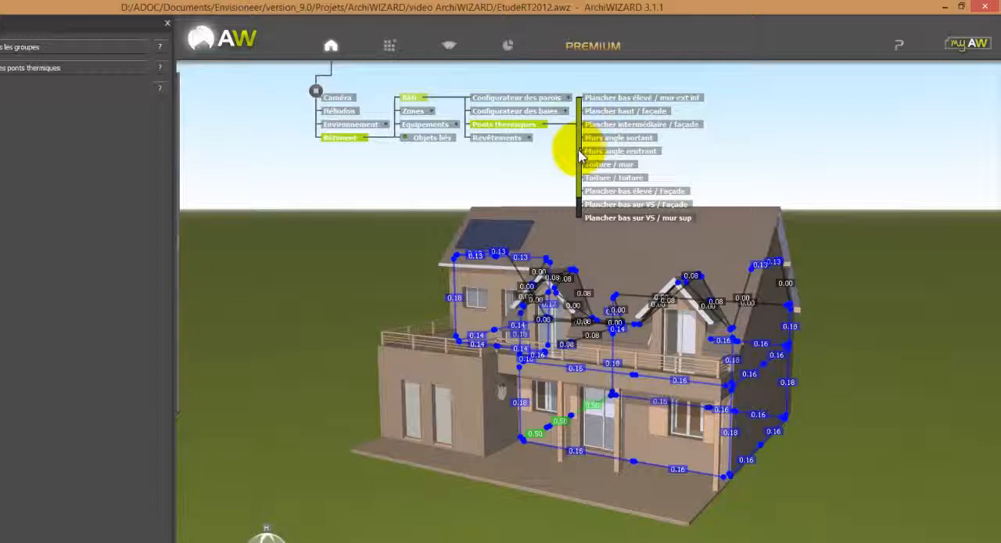
scroll(582, 176, down, 2)
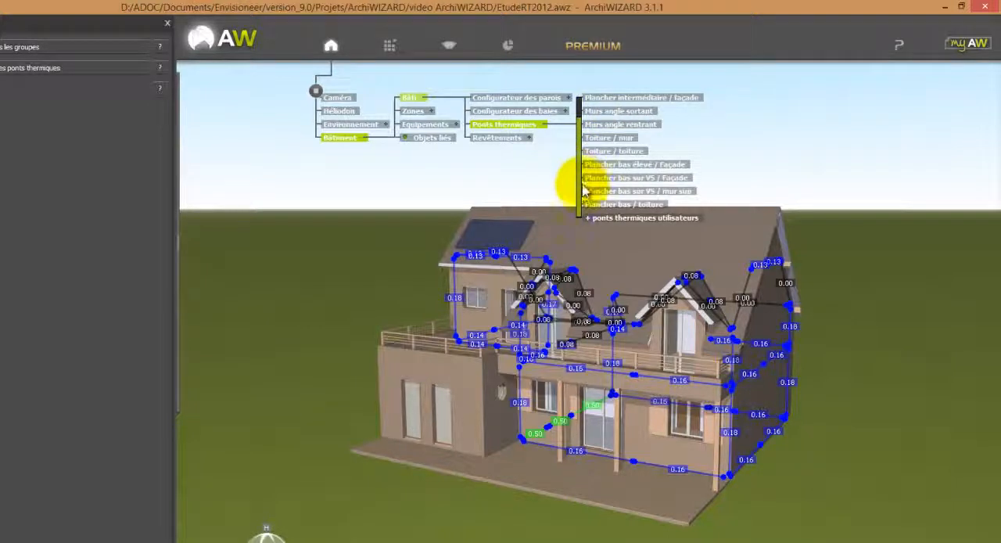
Force the Ψ value of the Plancher bas sur VS / mur sup thermal bridge group to 0.14 W/(m.K).
click(631, 191)
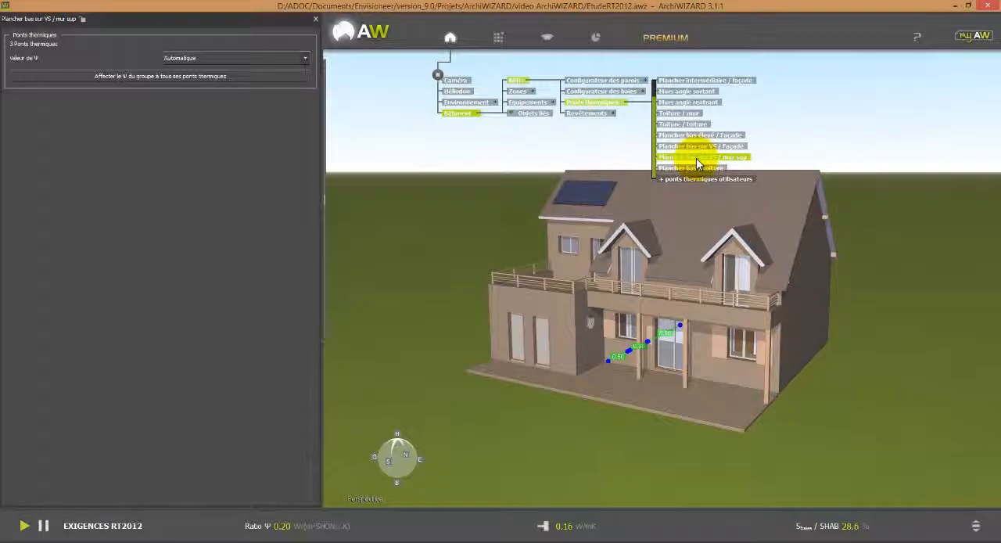
click(272, 61)
click(259, 73)
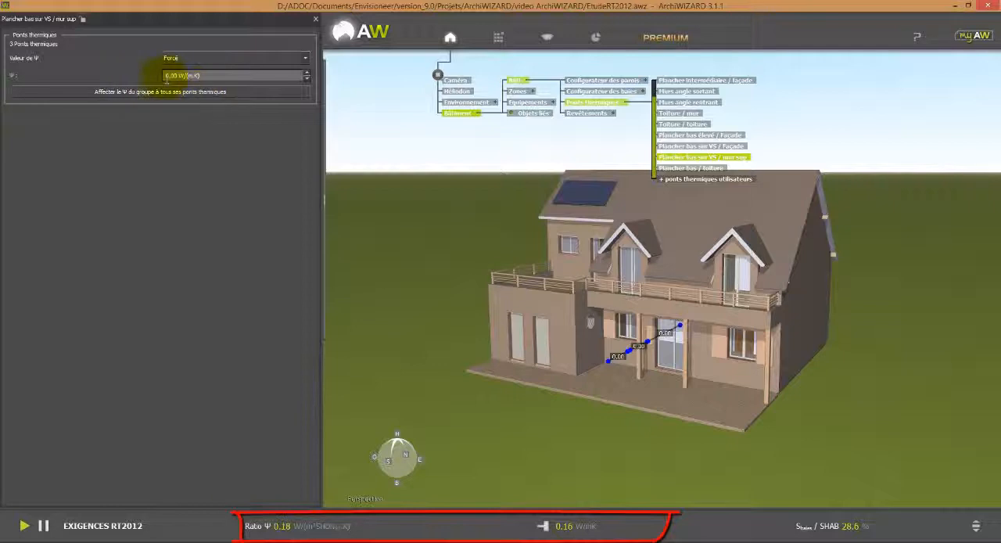
key(BackSpace)
key(BackSpace)
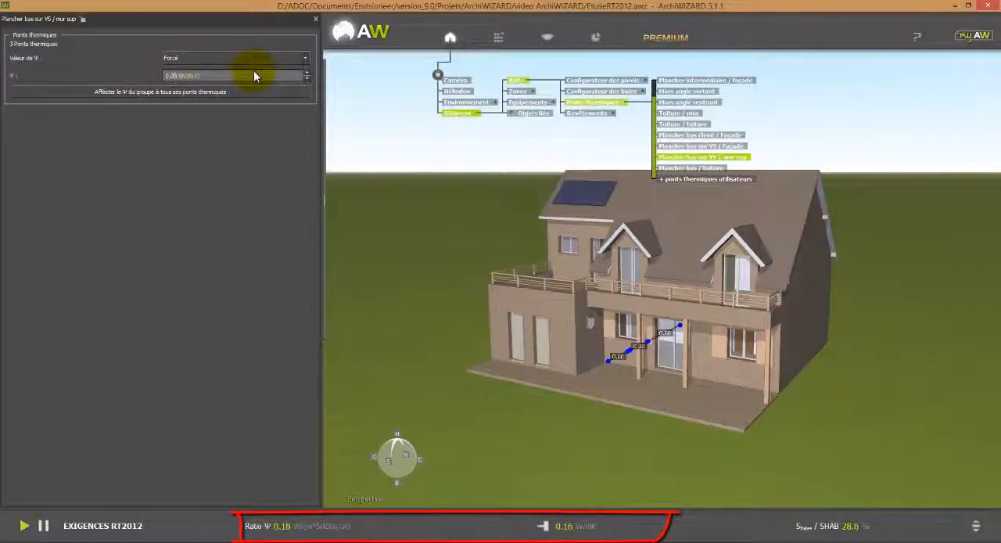
text(14)
key(Return)
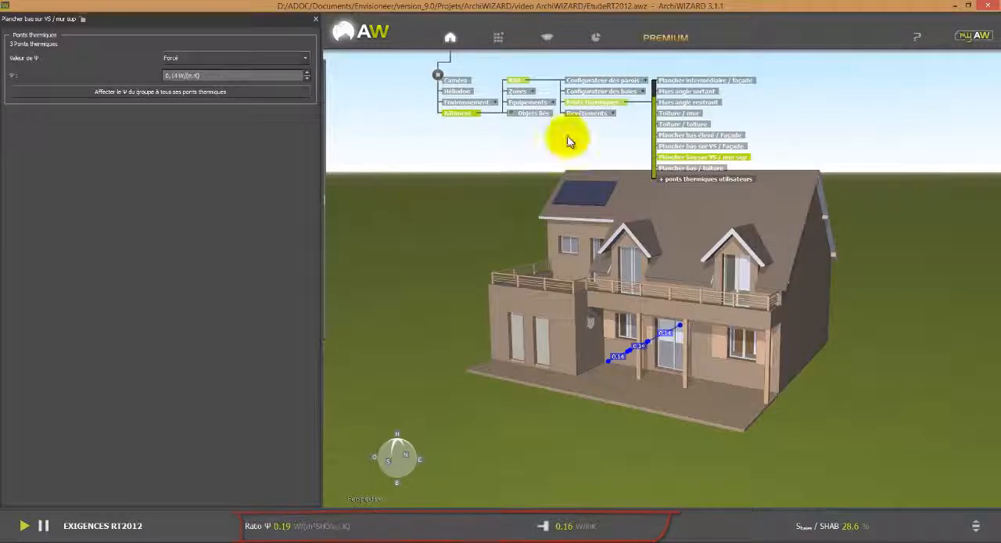
Display all the thermal bridges on the model again and show the BÂTI results.
click(608, 102)
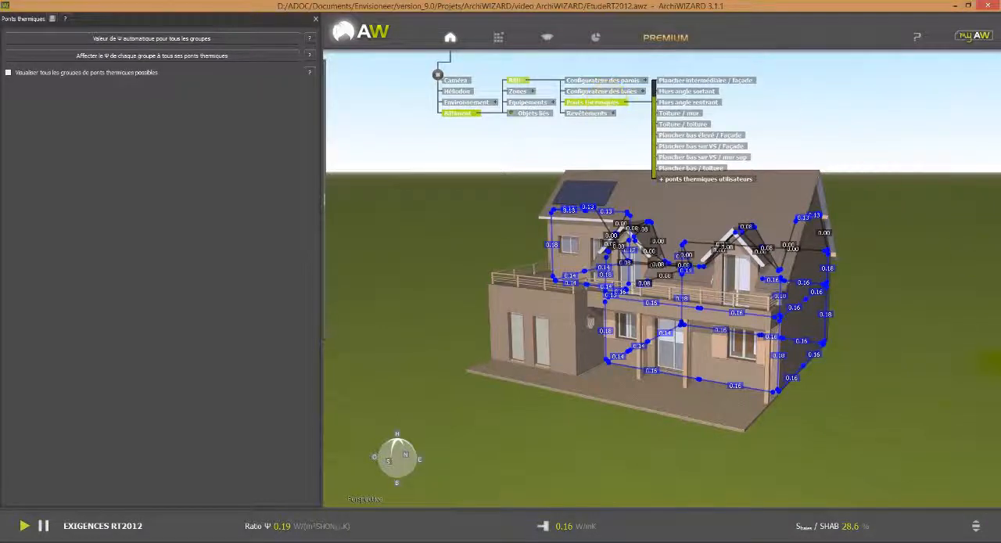
click(979, 524)
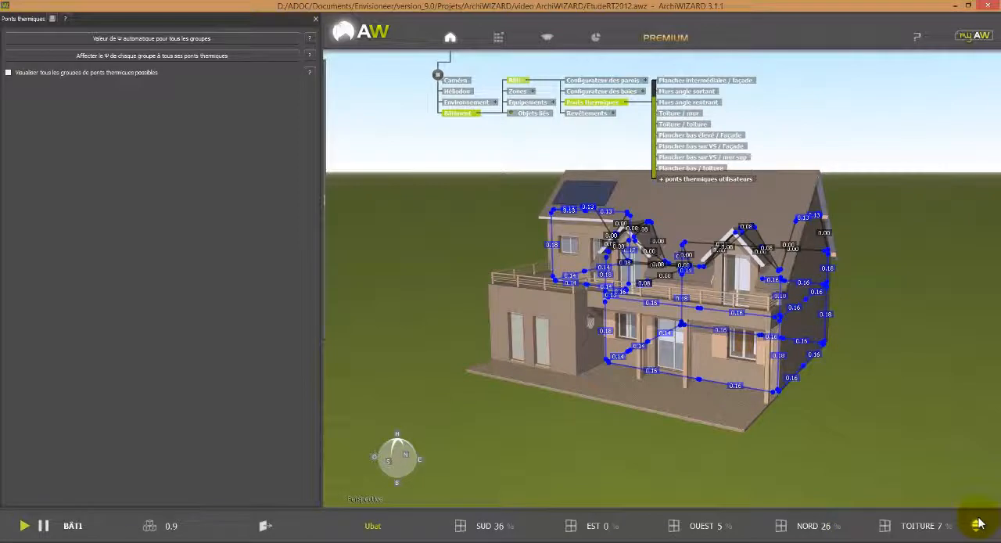
Switch the results bar from BÂTI to ESTIMATION Bbio and run the estimation.
click(978, 523)
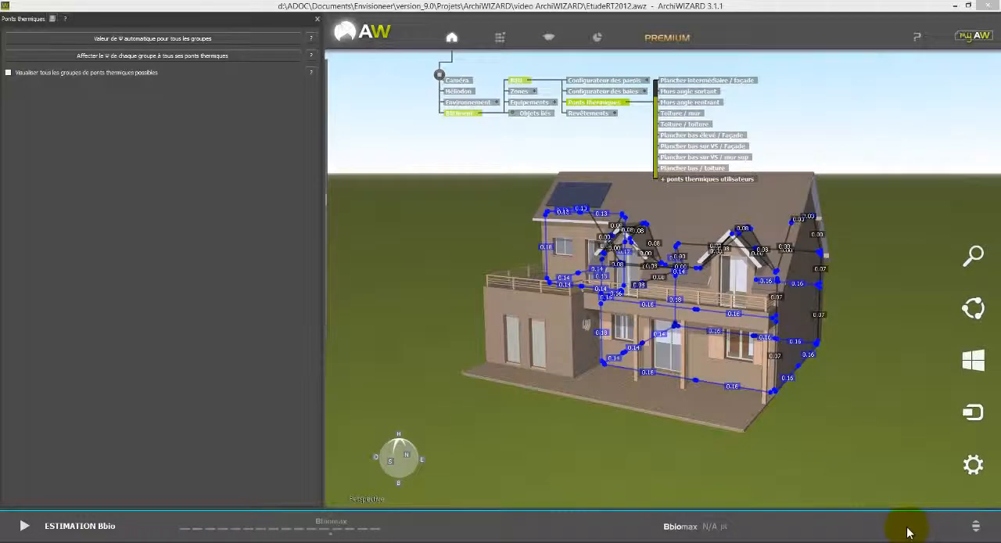
click(24, 526)
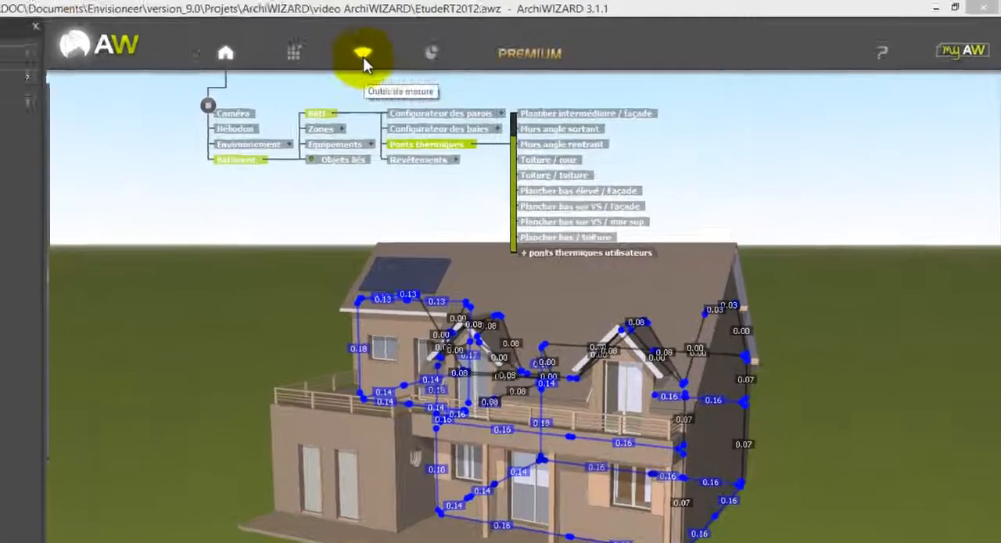
Activate the solar imaging of the house and add a horizontal lighting map across the ground floor.
click(512, 39)
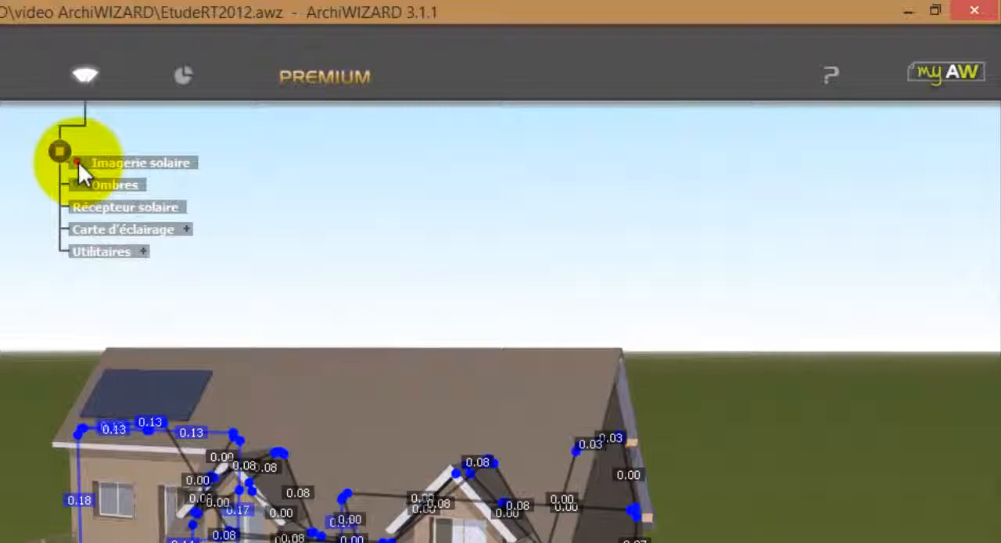
click(78, 163)
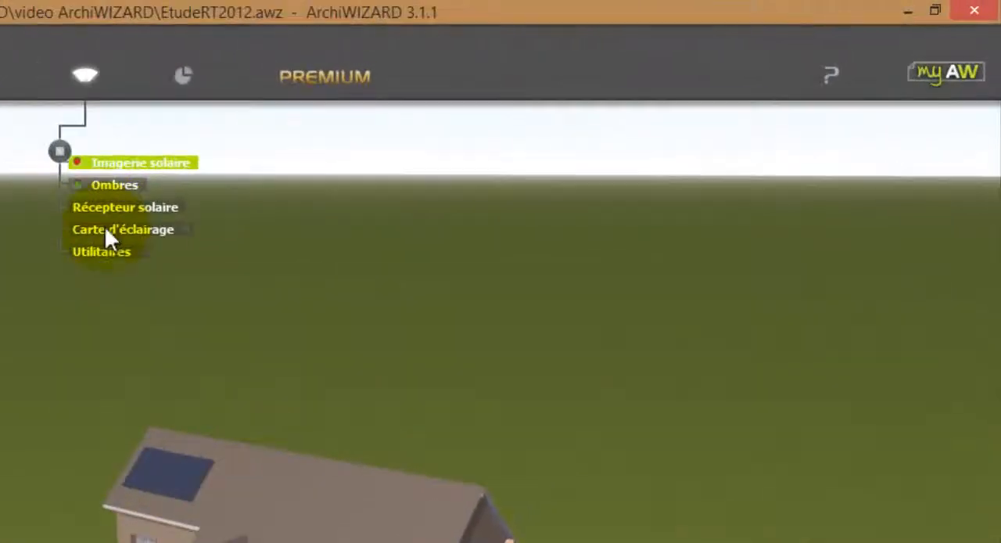
click(107, 230)
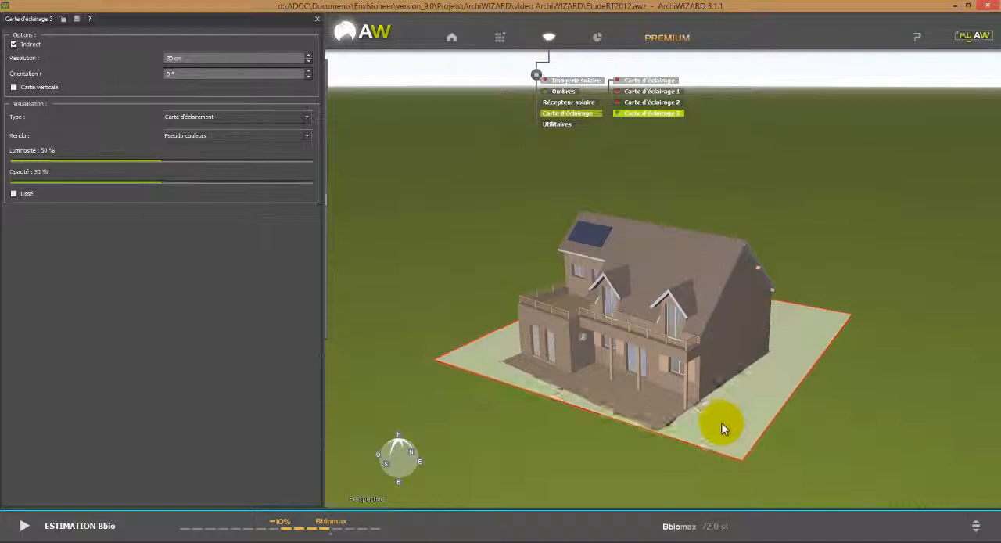
drag(847, 389, 886, 485)
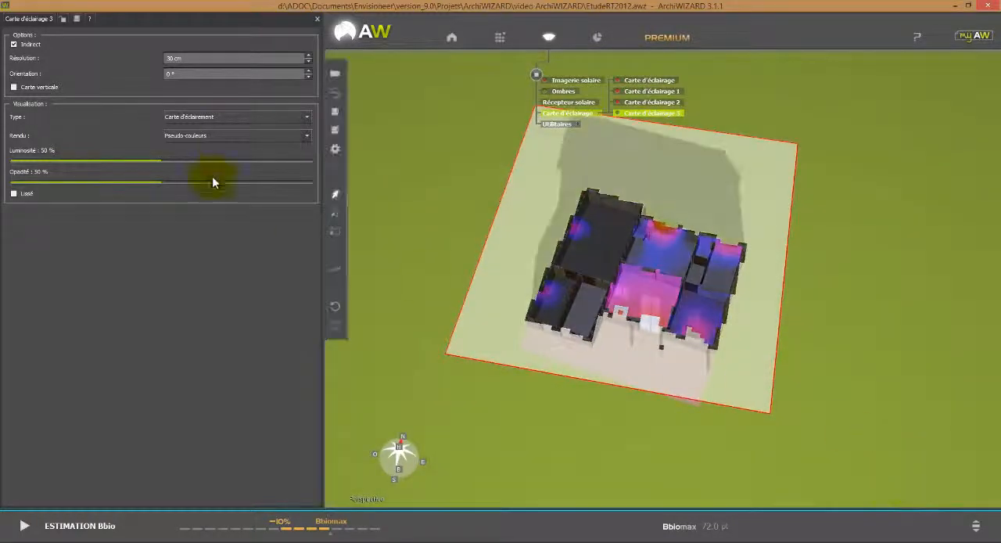
Set the lighting map to type Carte d'éclairement with Pseudo-couleurs + Courbes rendering, and enable Lissé smoothing.
click(229, 118)
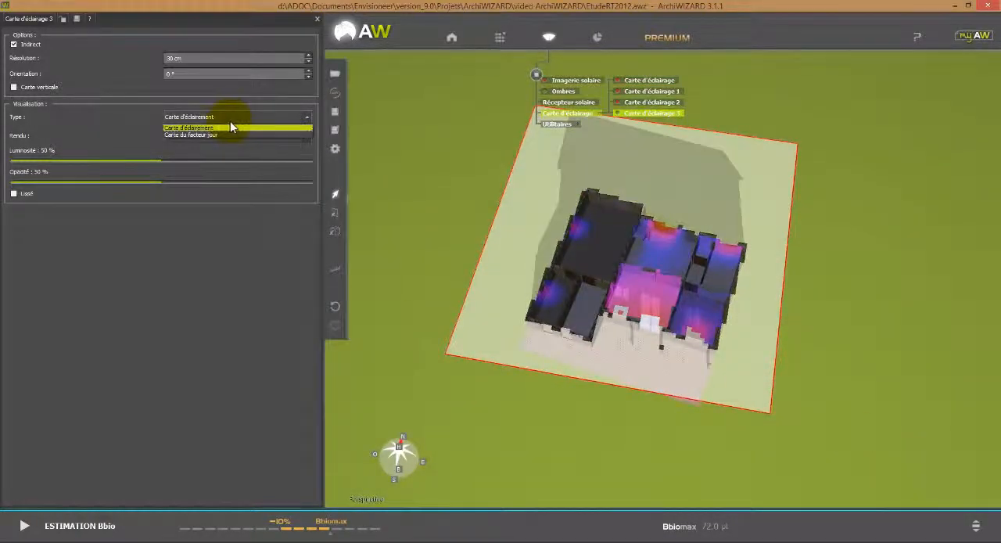
click(220, 129)
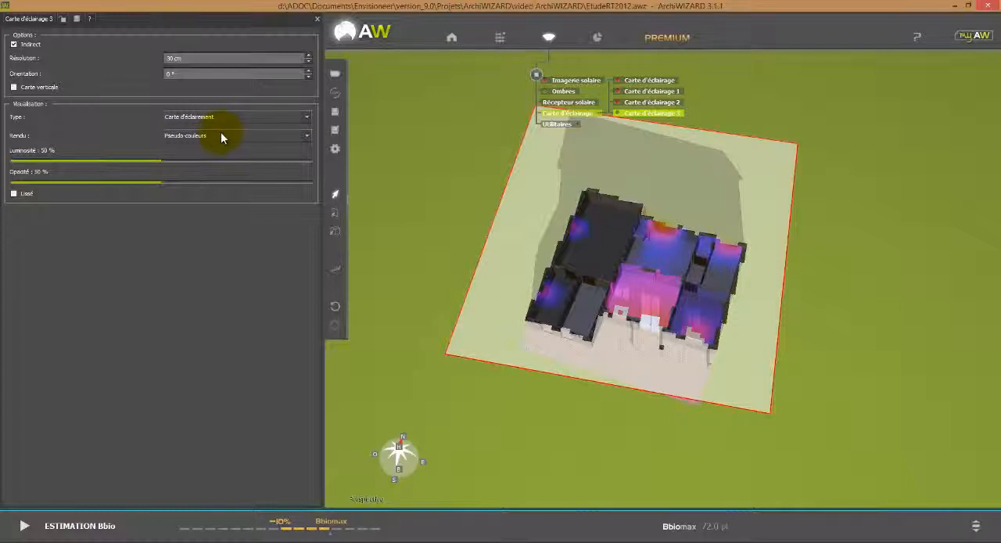
click(224, 139)
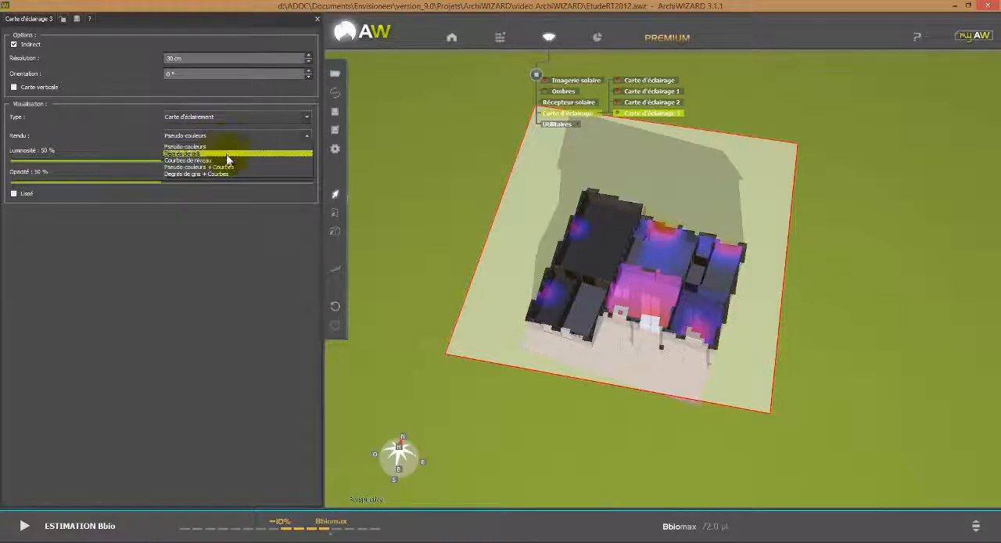
click(228, 167)
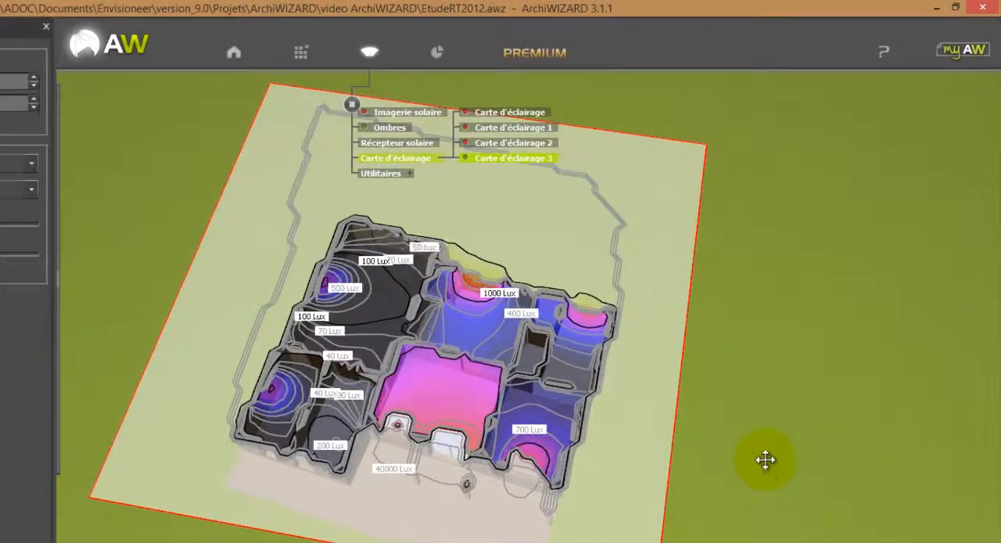
drag(767, 461, 801, 532)
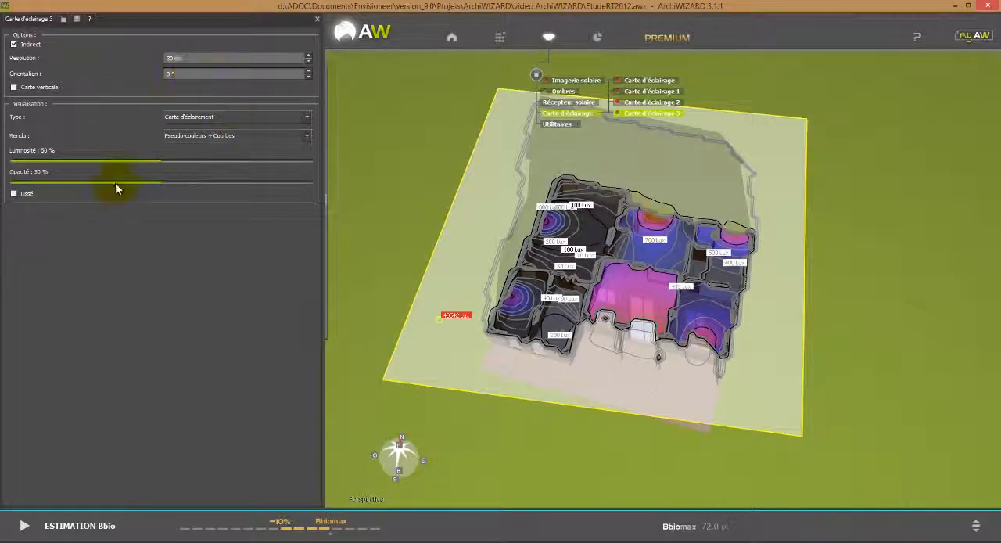
click(21, 194)
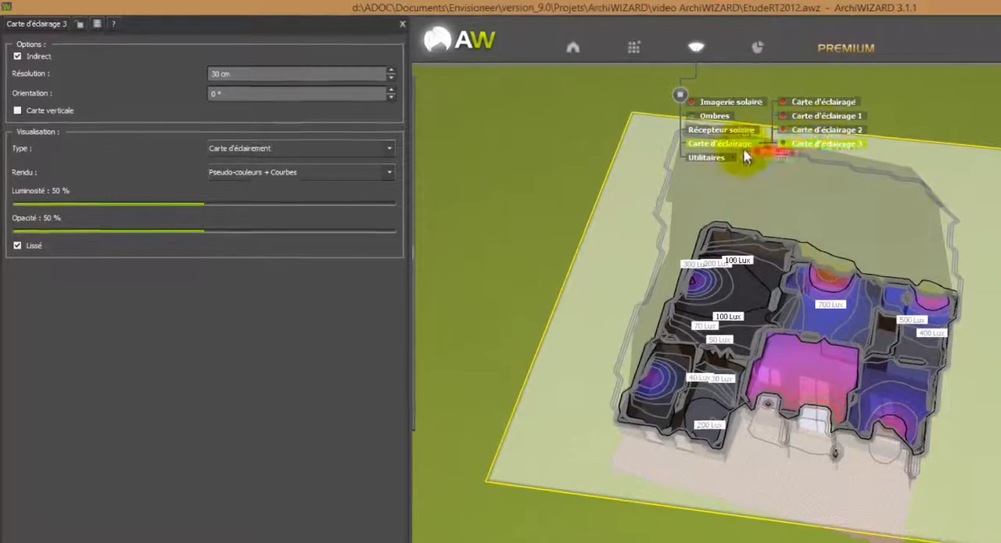
Open the results and review the key figures, daylight factor map and illuminance map of Carte d'éclairage 3.
click(757, 48)
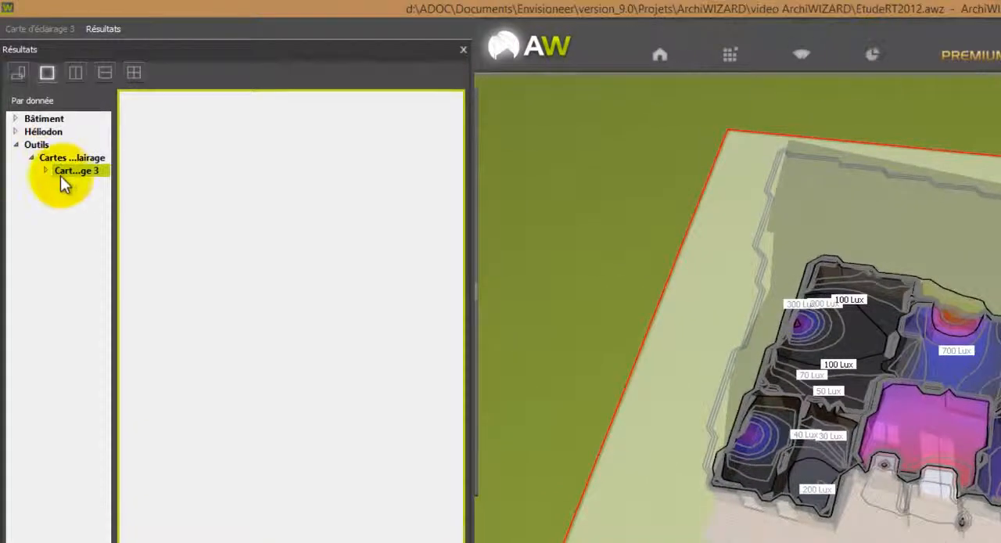
double_click(48, 170)
click(86, 182)
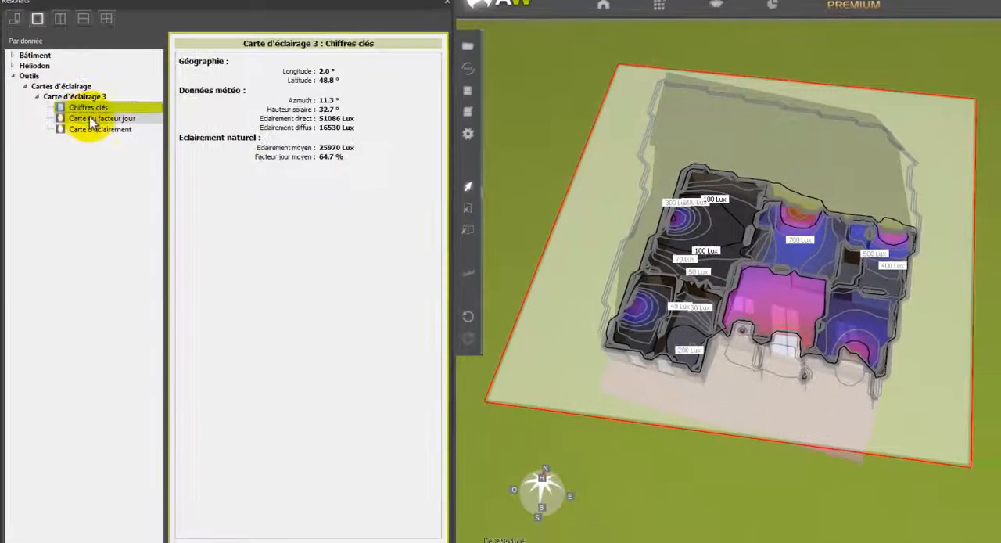
click(91, 118)
click(99, 130)
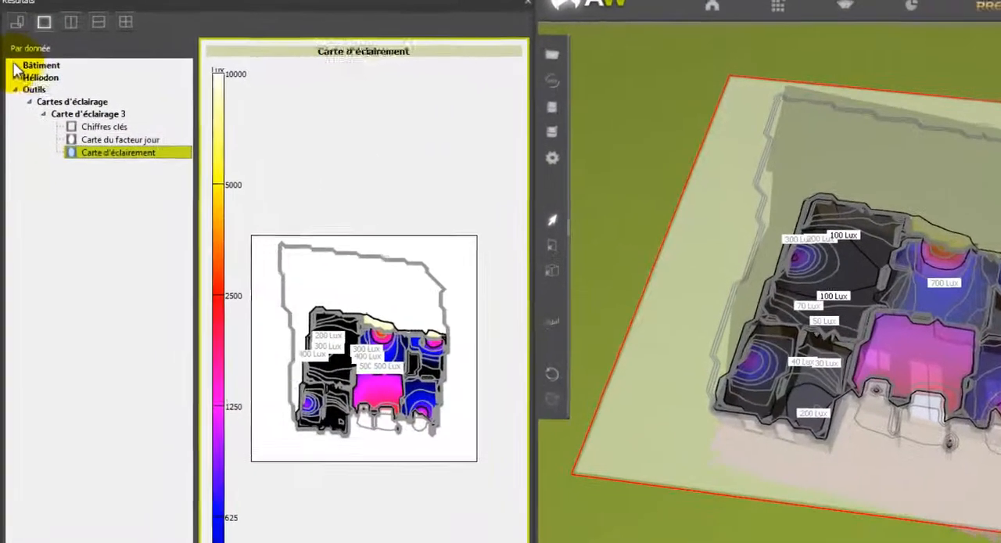
Review the Bâtiment results for key figures, energy balance, energy needs and distribution of the lighting need.
double_click(25, 57)
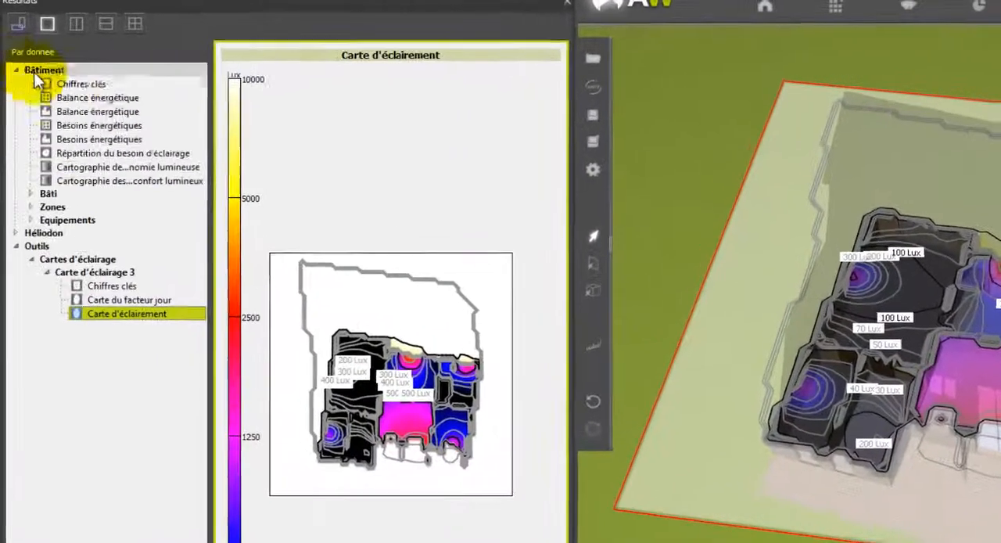
click(78, 84)
click(92, 97)
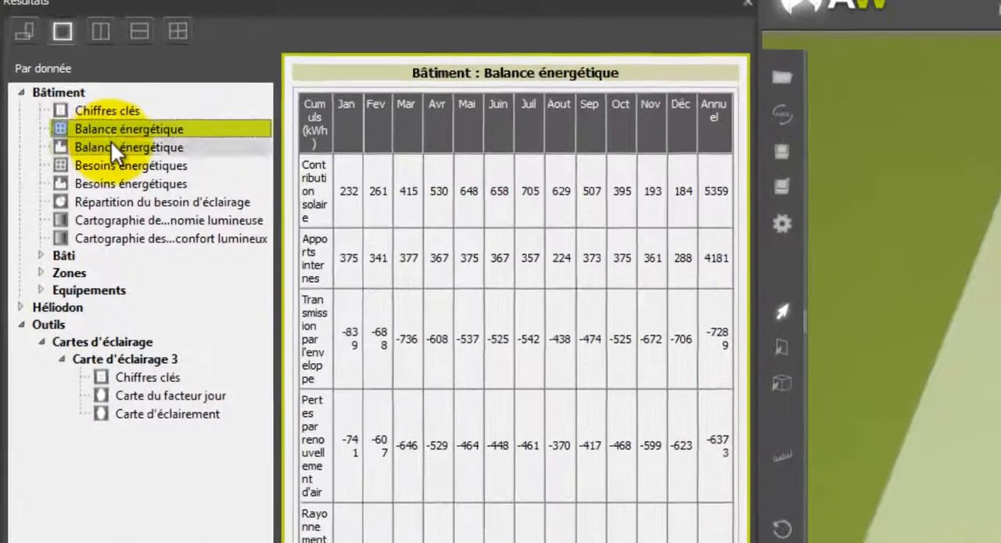
click(110, 140)
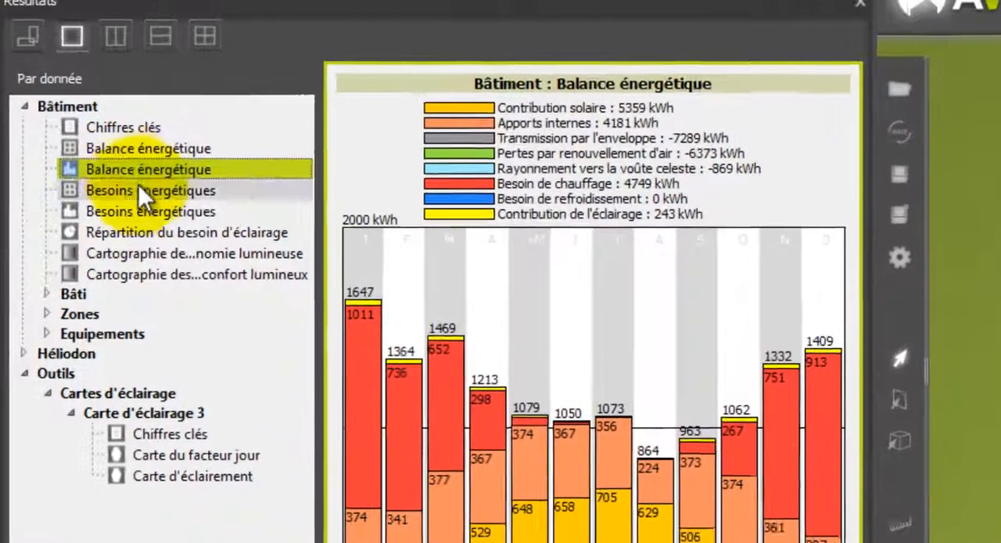
click(139, 189)
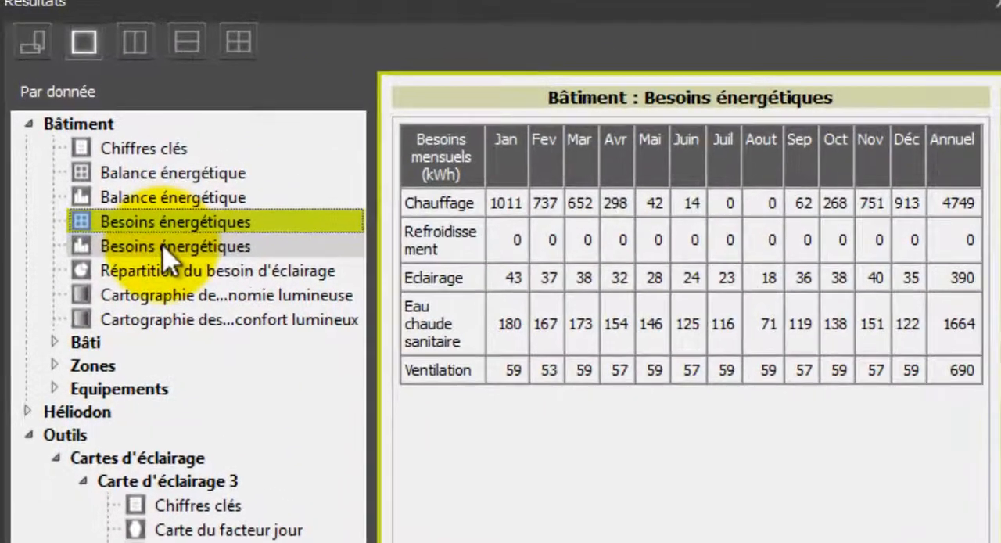
click(162, 245)
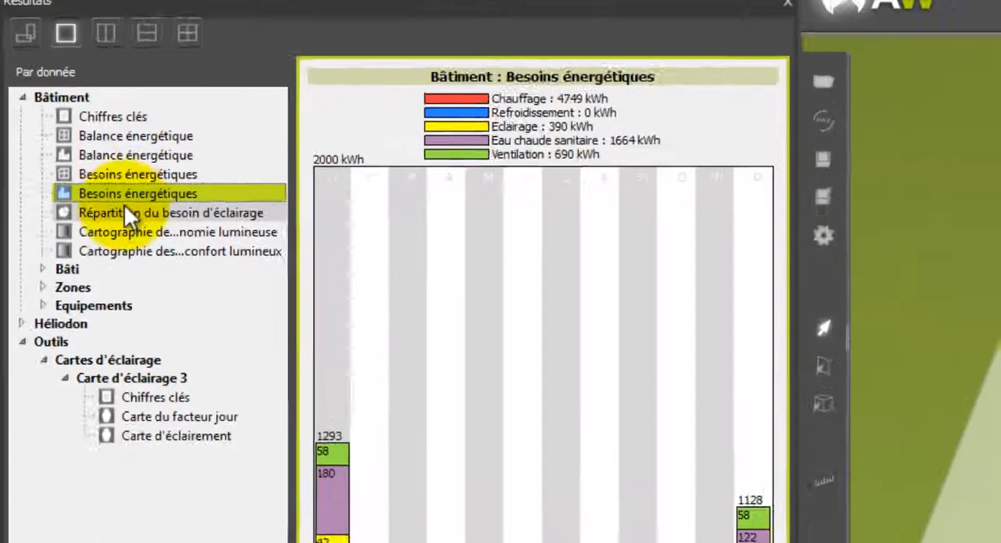
click(161, 271)
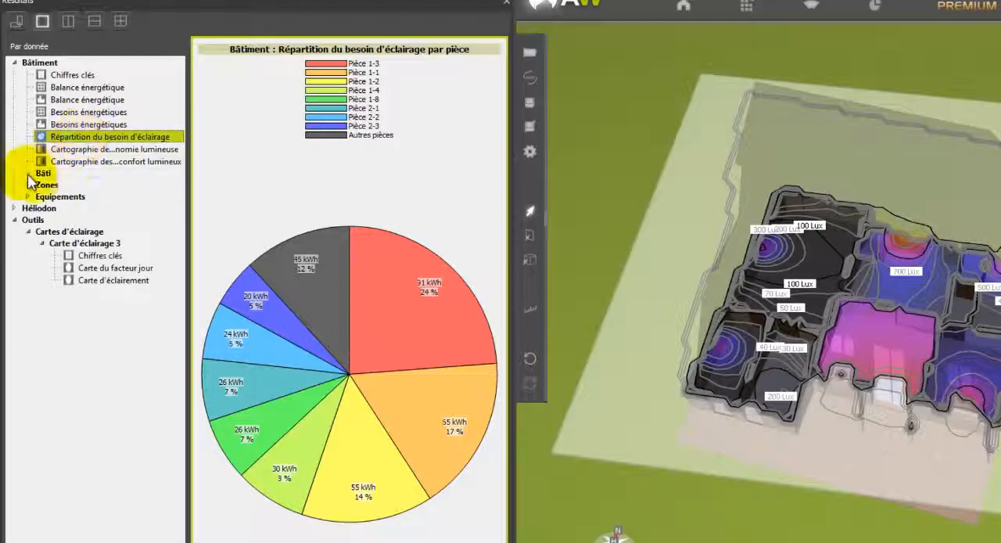
Review the Bâti results for key figures, envelope losses, compositions by wall group, thermal bridges and the bay composition catalogue.
click(30, 179)
click(79, 185)
click(86, 199)
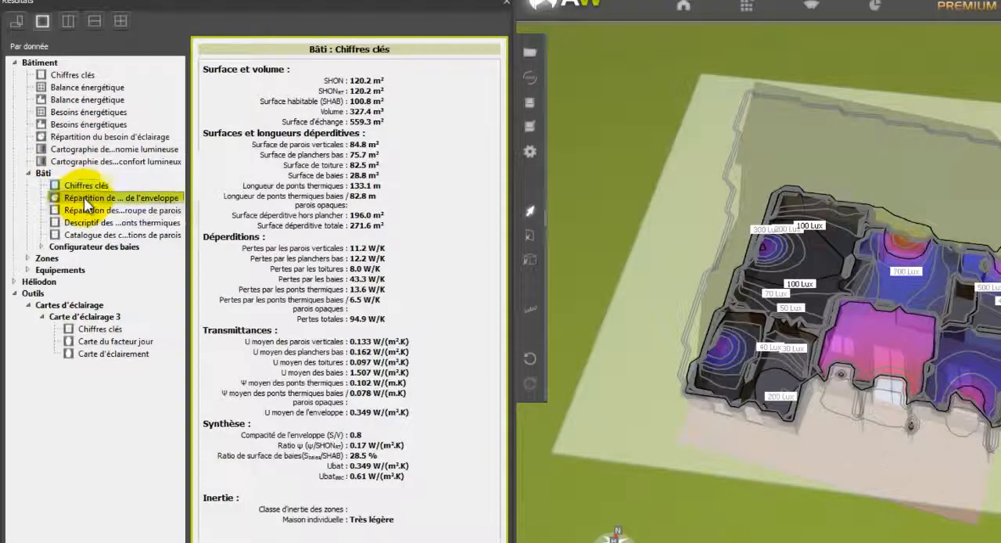
click(93, 212)
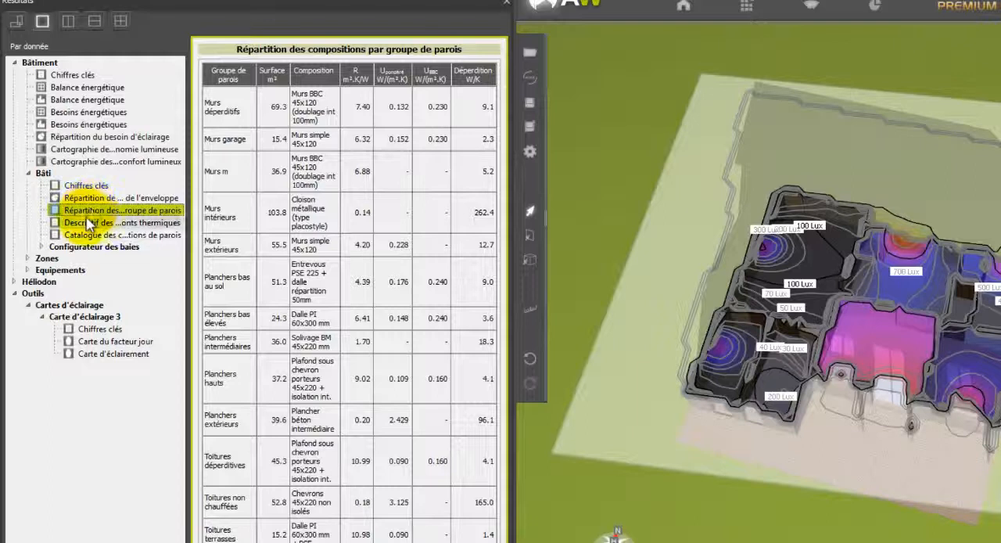
click(86, 223)
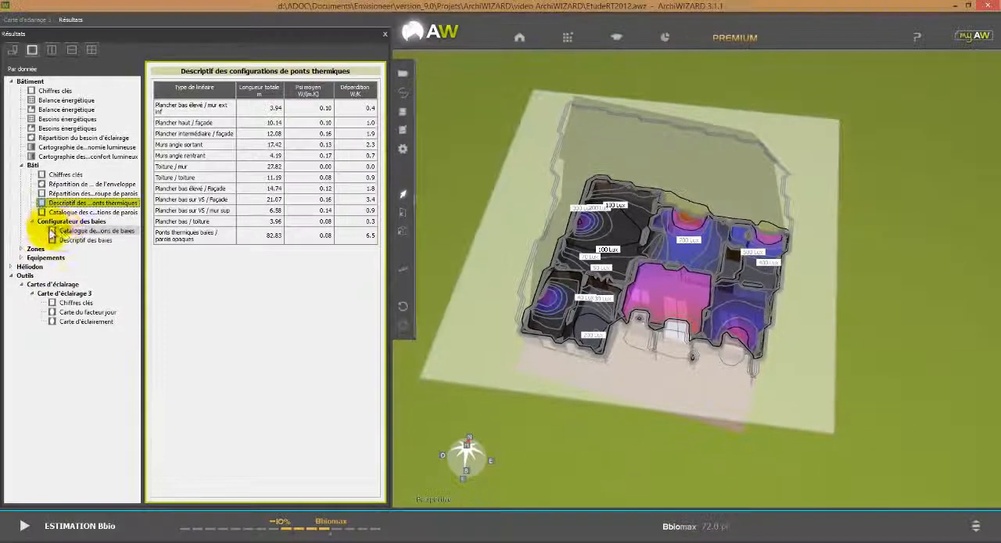
click(50, 245)
click(80, 255)
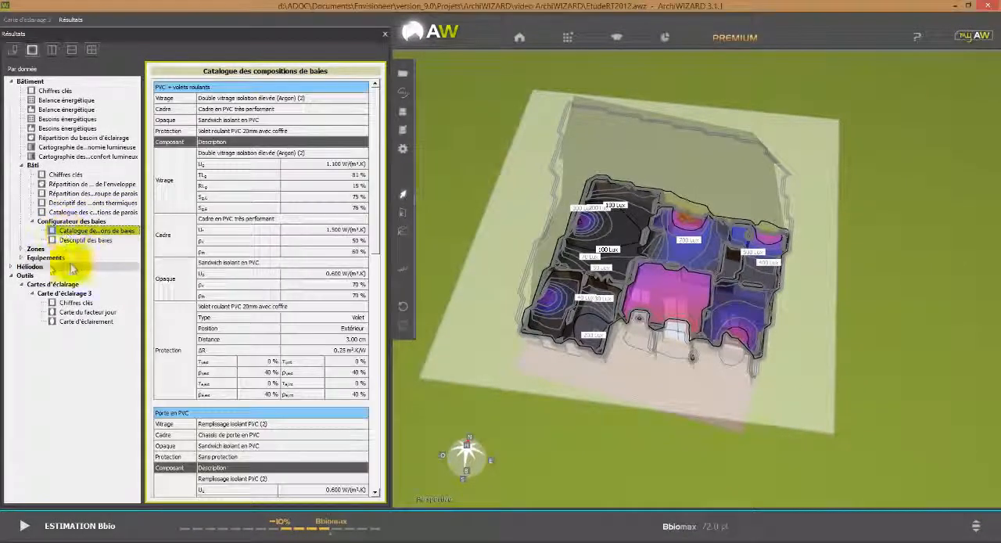
Review the key figures, monthly energy needs and daily inertia of the Maison individuelle zone.
click(22, 249)
click(30, 258)
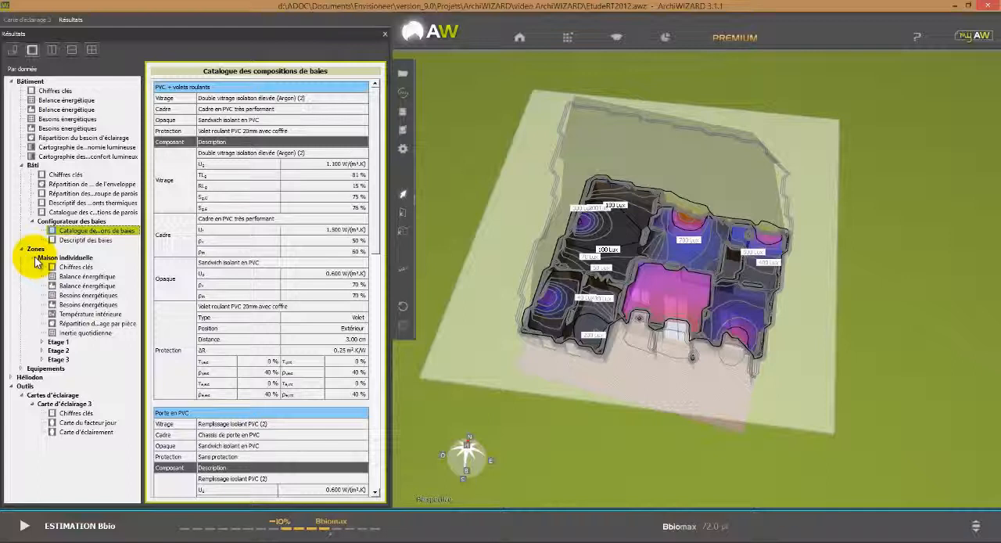
click(69, 268)
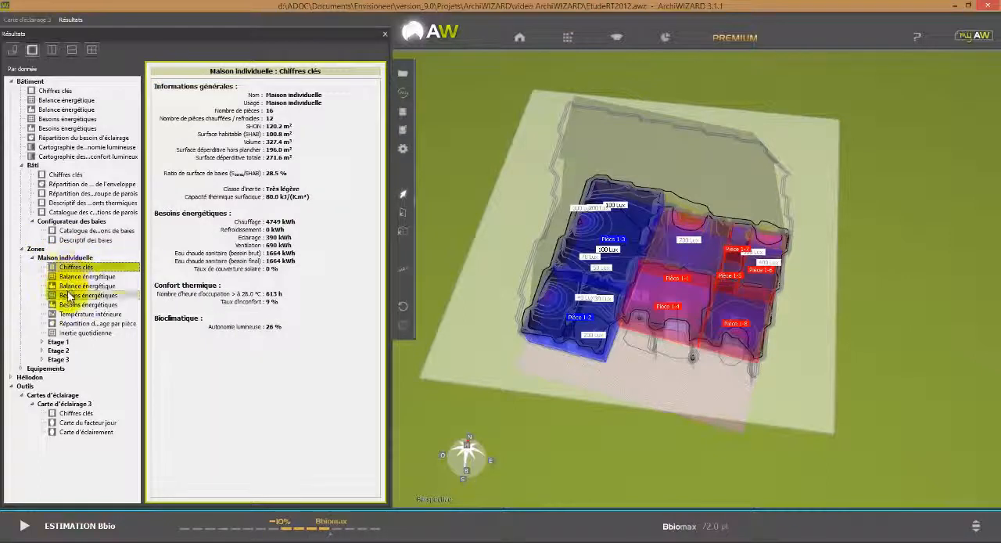
click(69, 295)
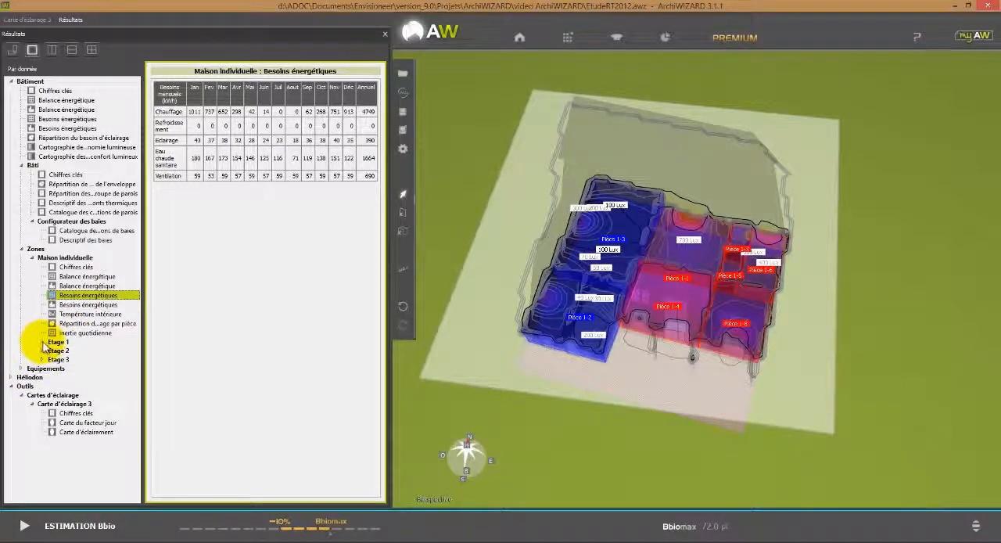
click(79, 333)
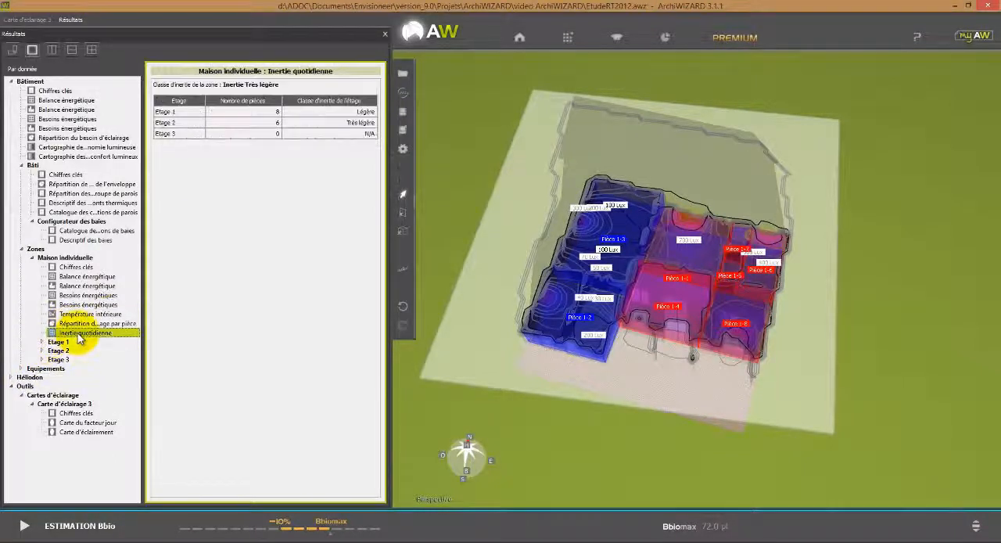
click(13, 377)
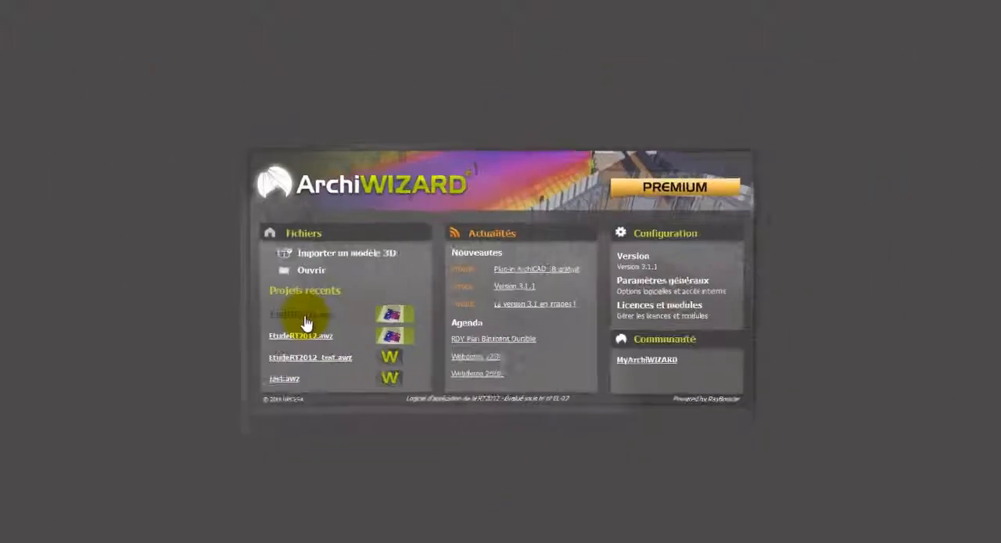
Produce the building's Bilan énergétique report, read through to the envelope heat loss distribution, and close the report.
click(454, 39)
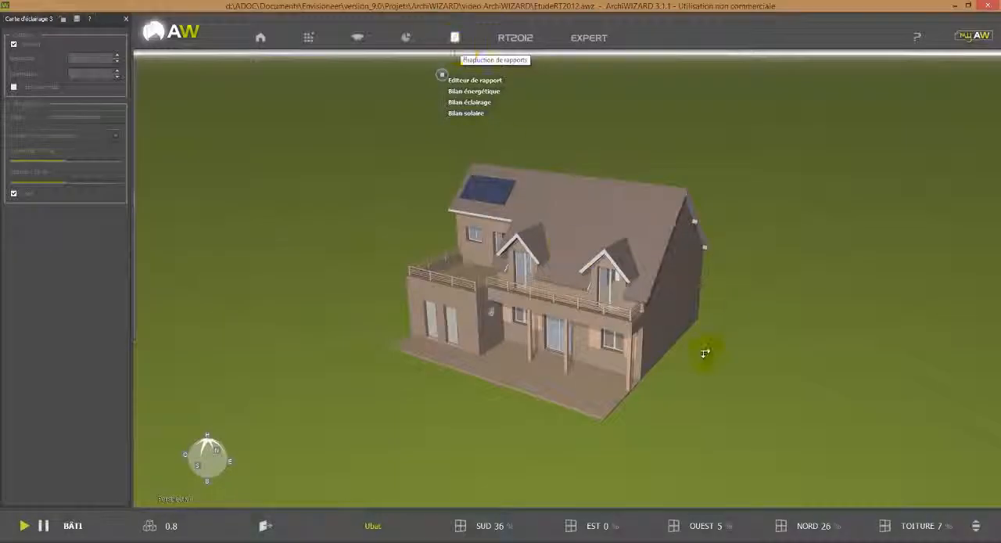
middle_drag(705, 353, 718, 345)
scroll(721, 339, up, 2)
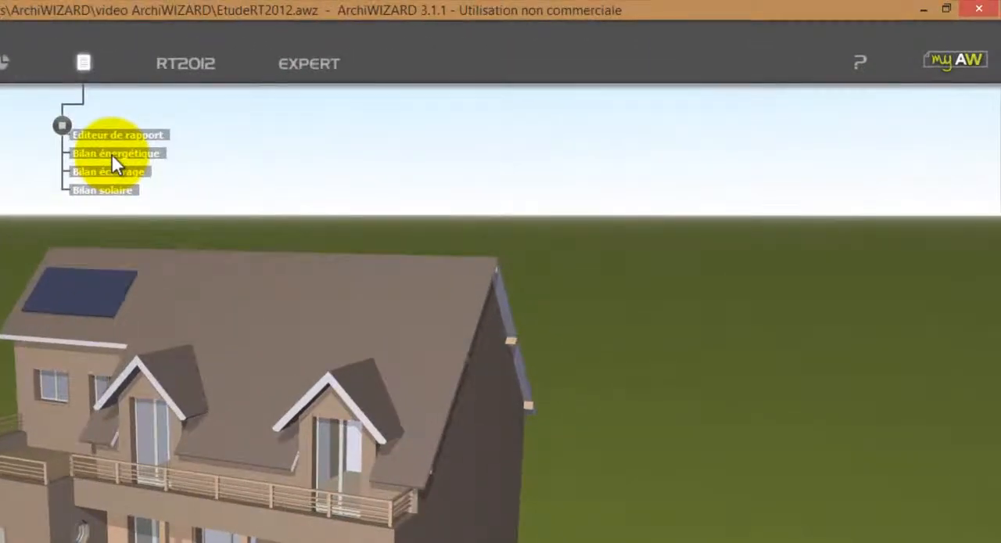
click(156, 151)
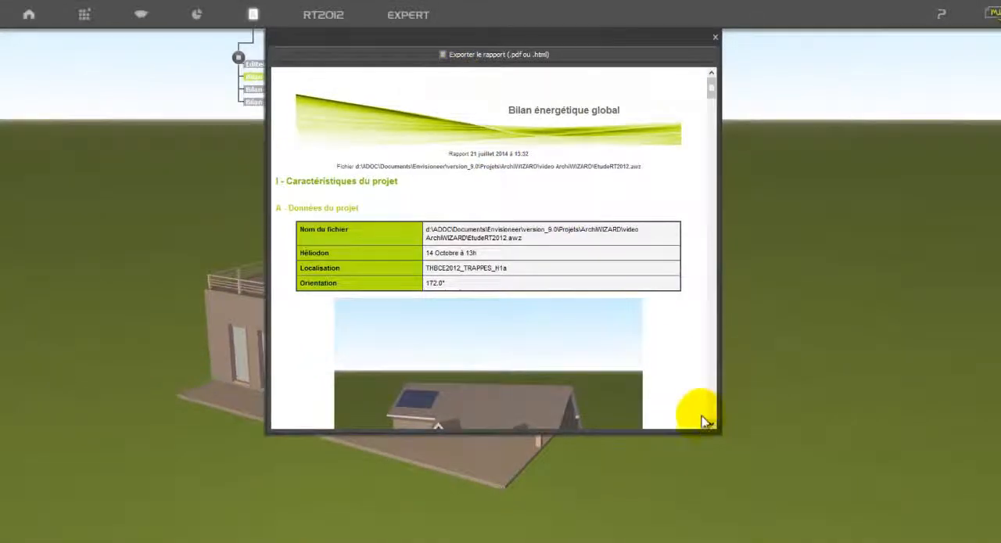
drag(713, 92, 710, 166)
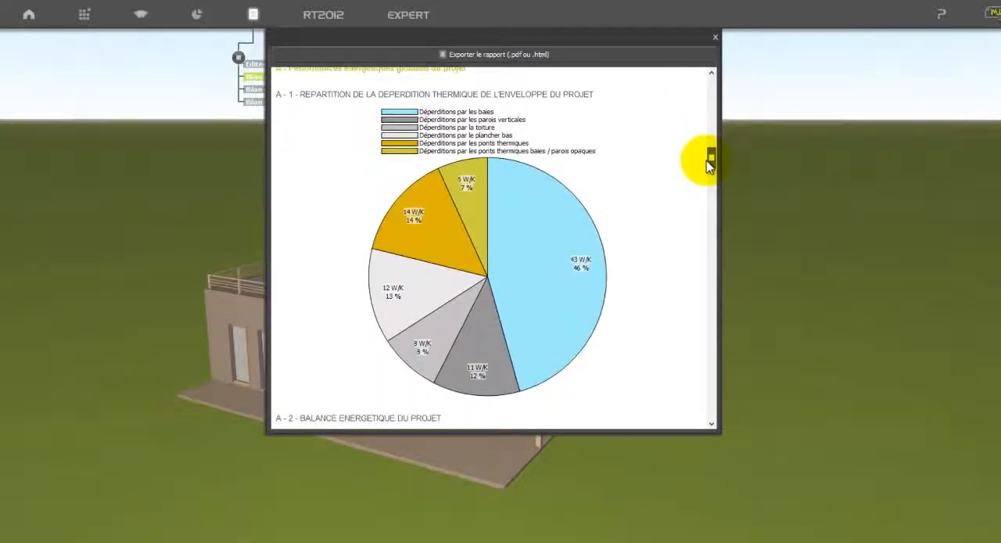
click(716, 38)
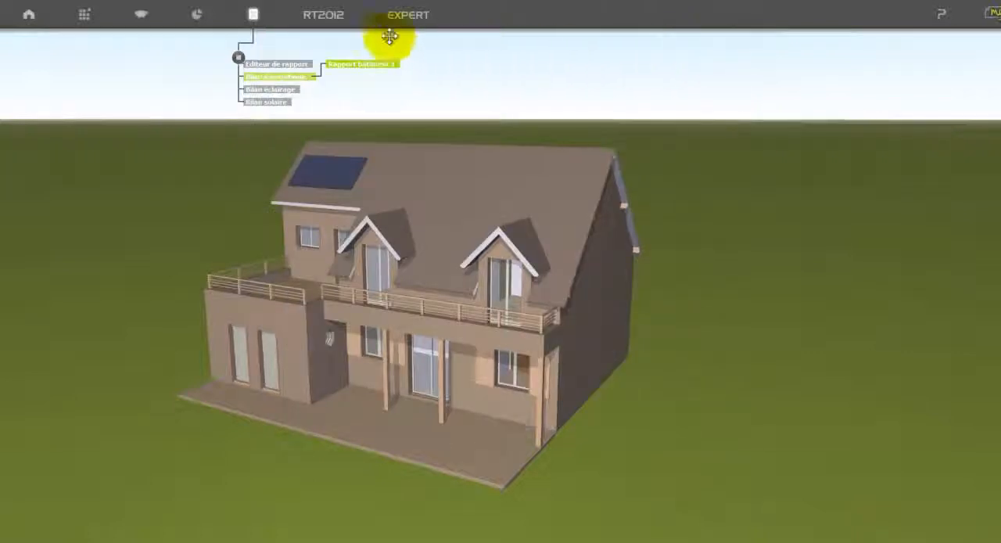
Open the RT2012 module for the project.
click(330, 20)
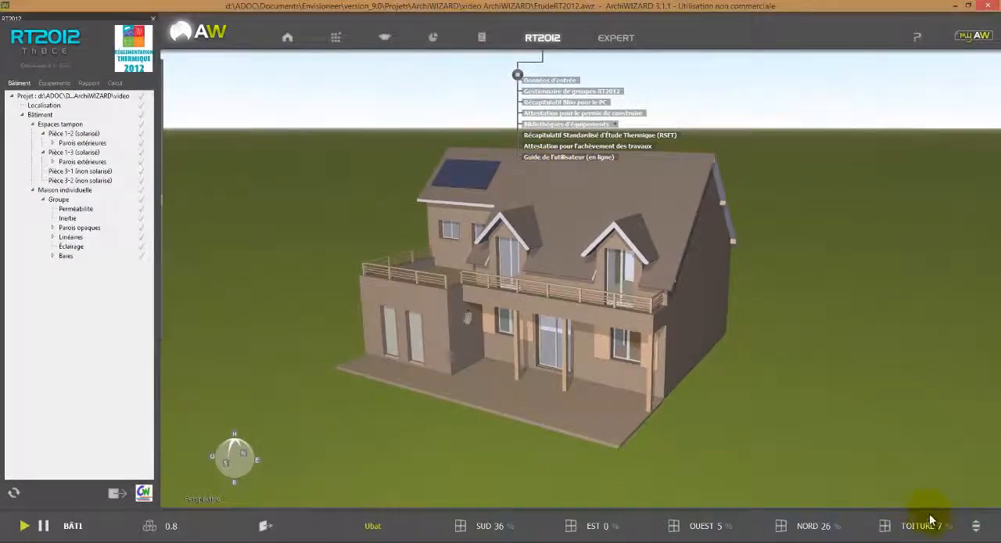
Run the RT2012 calculation, proceeding despite the unvalidated elements and the missing equipment.
click(976, 526)
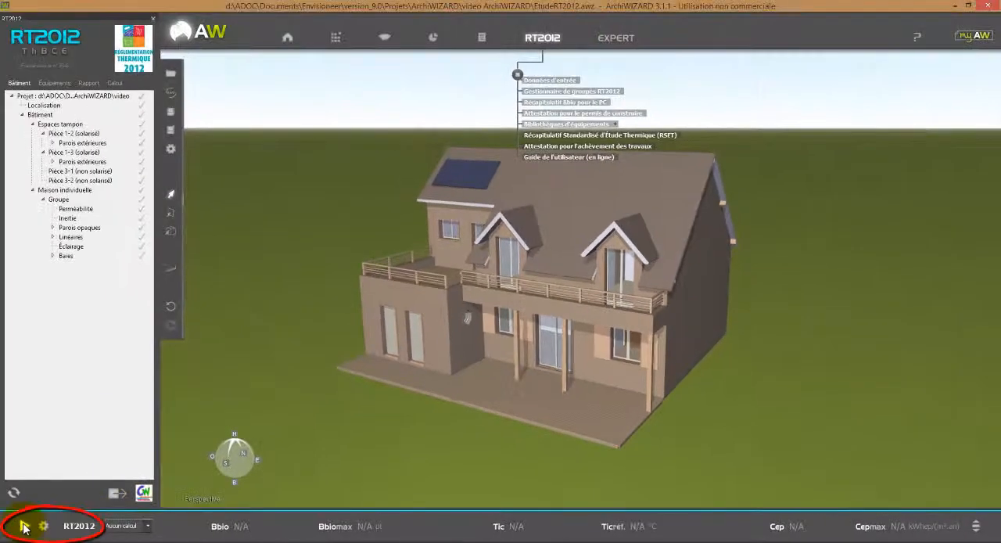
click(24, 528)
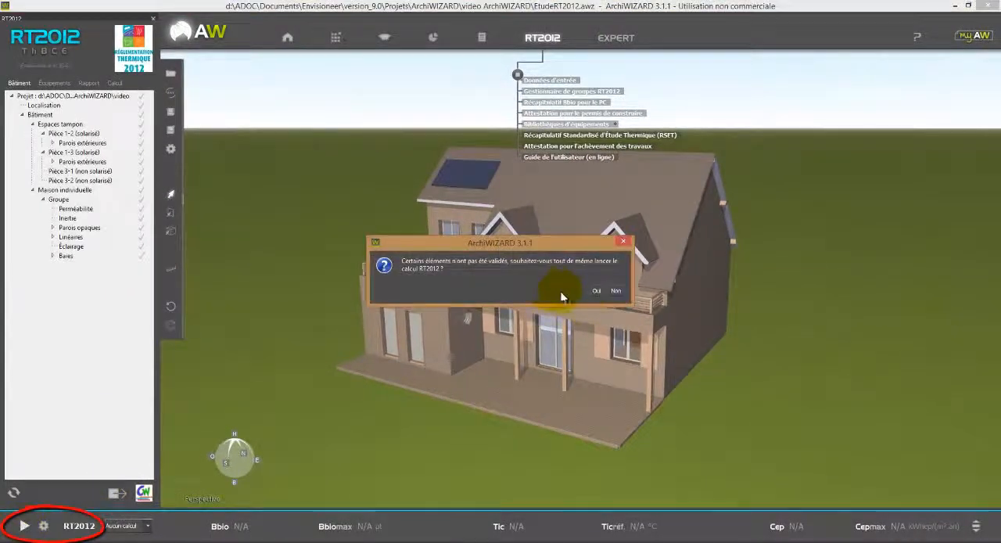
click(595, 292)
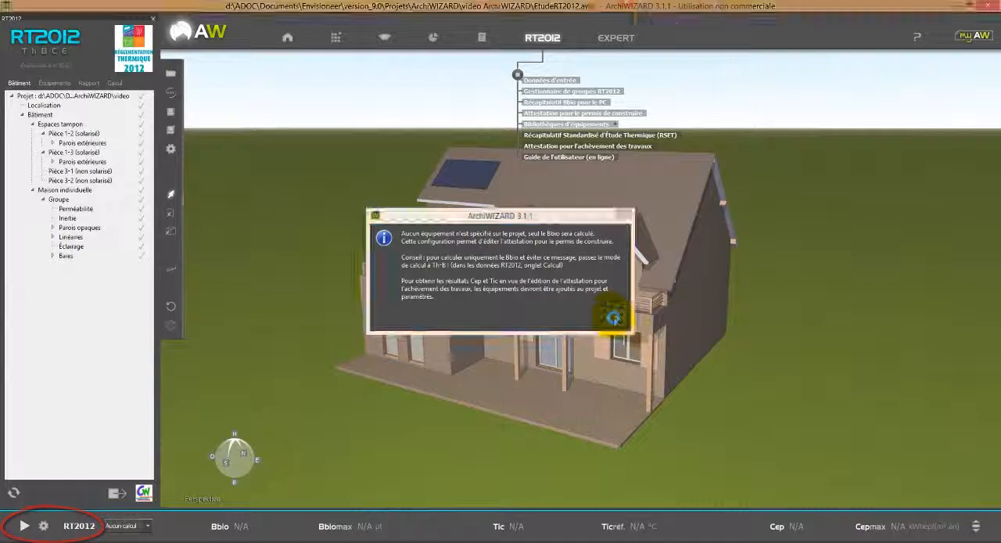
click(612, 317)
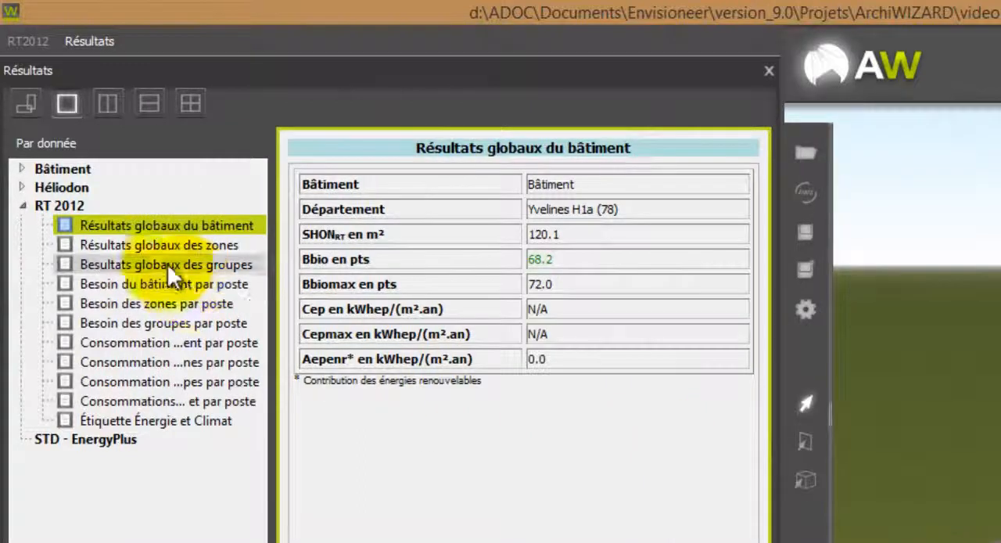
Review the RT 2012 overall results for the zones and groups, and the building's needs by item.
click(150, 250)
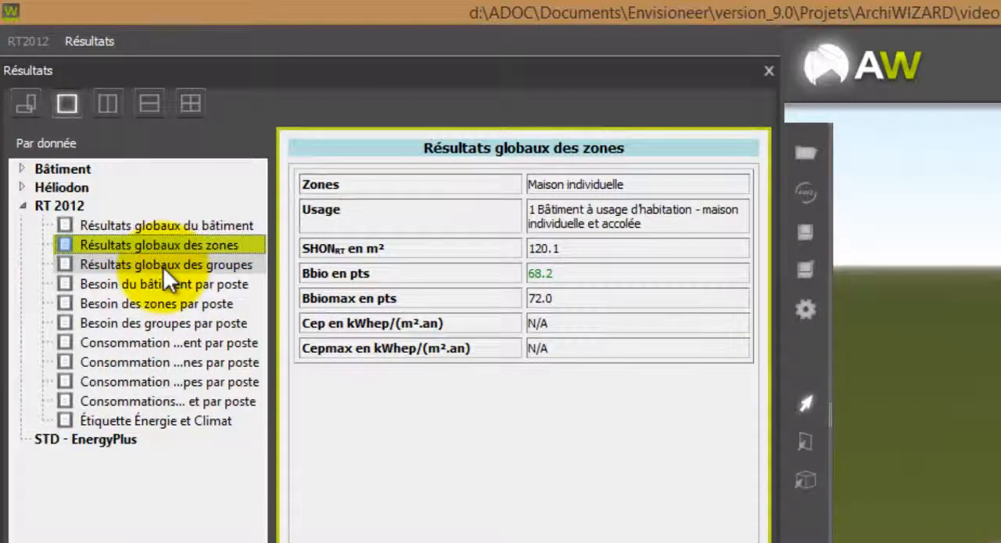
click(163, 267)
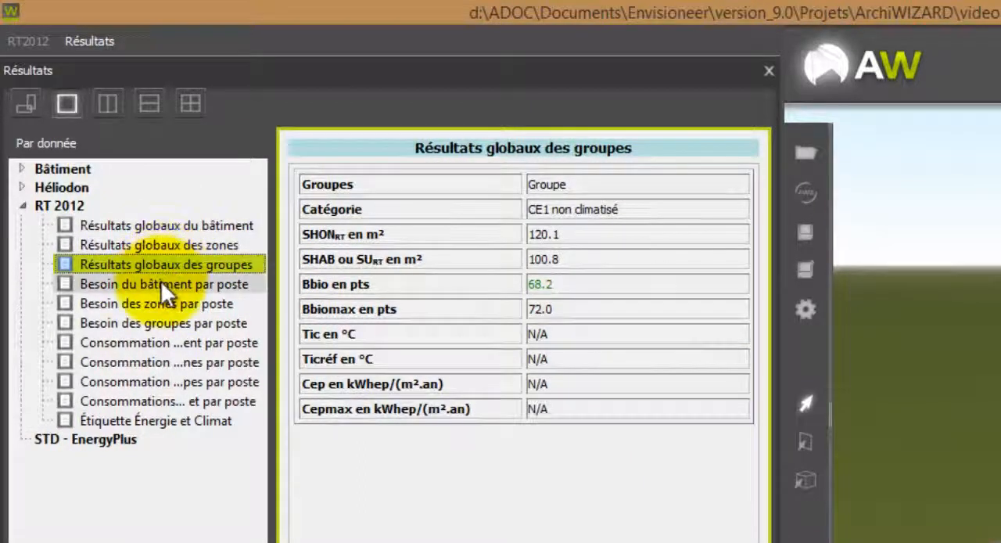
click(161, 283)
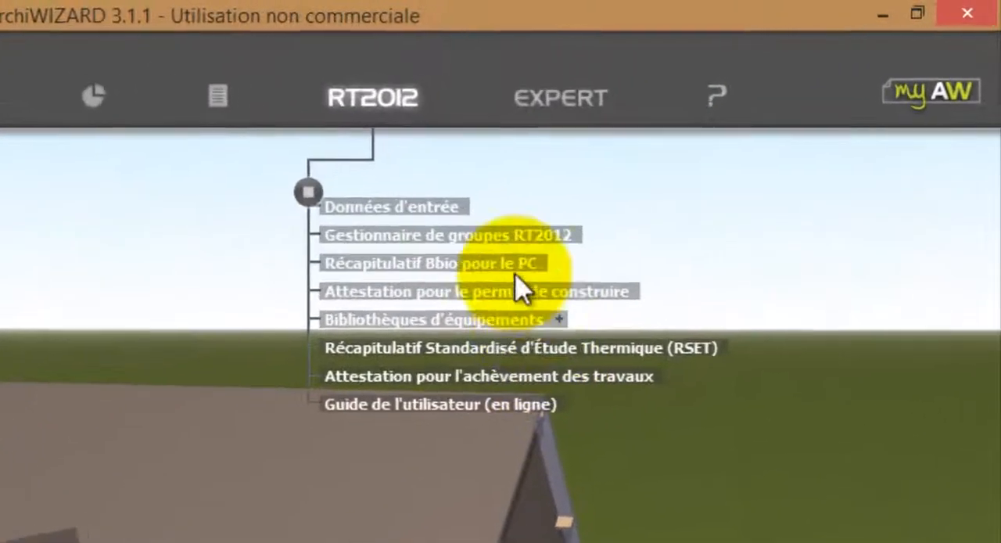
Open the simplified Récapitulatif Bbio pour le PC report, read through to the natural lighting data, and close it.
click(499, 294)
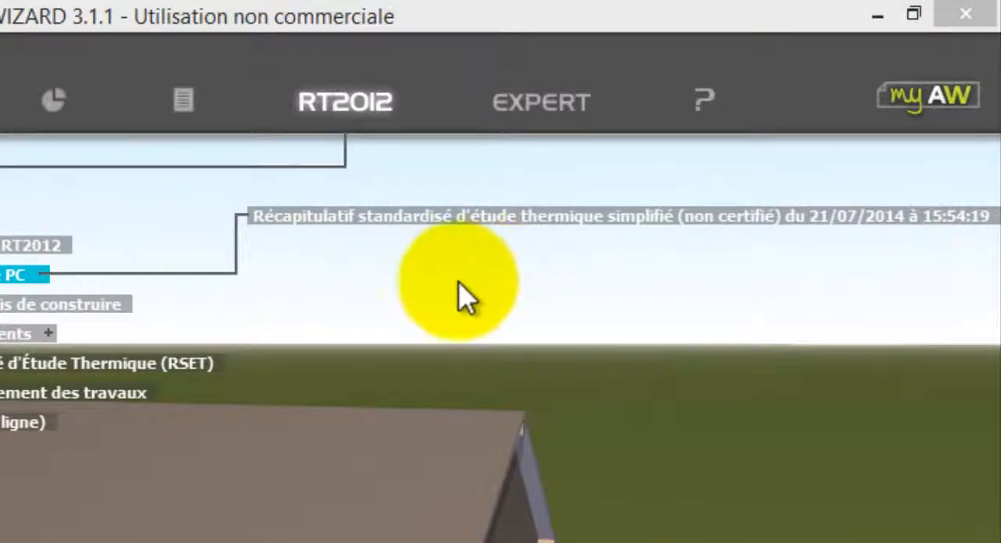
click(458, 217)
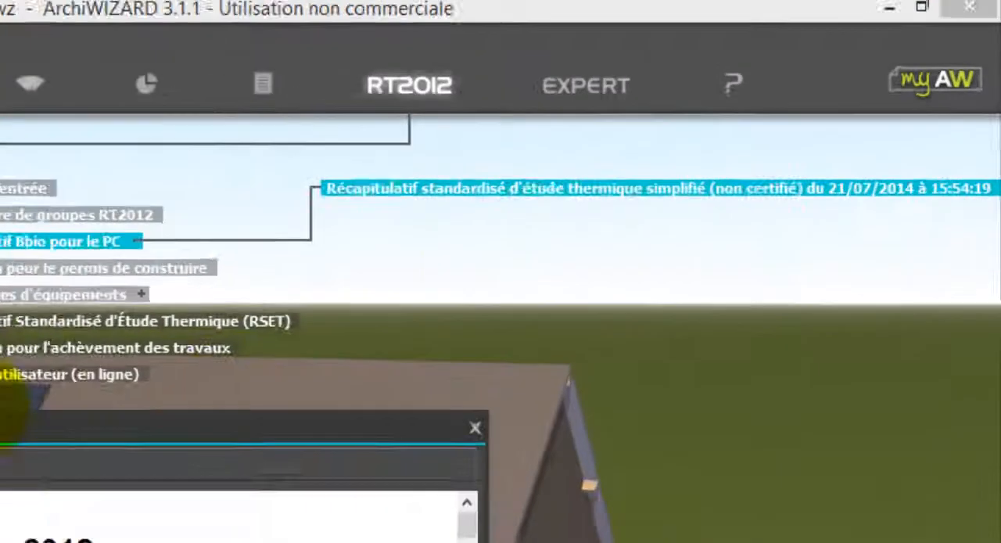
drag(2, 411, 359, 71)
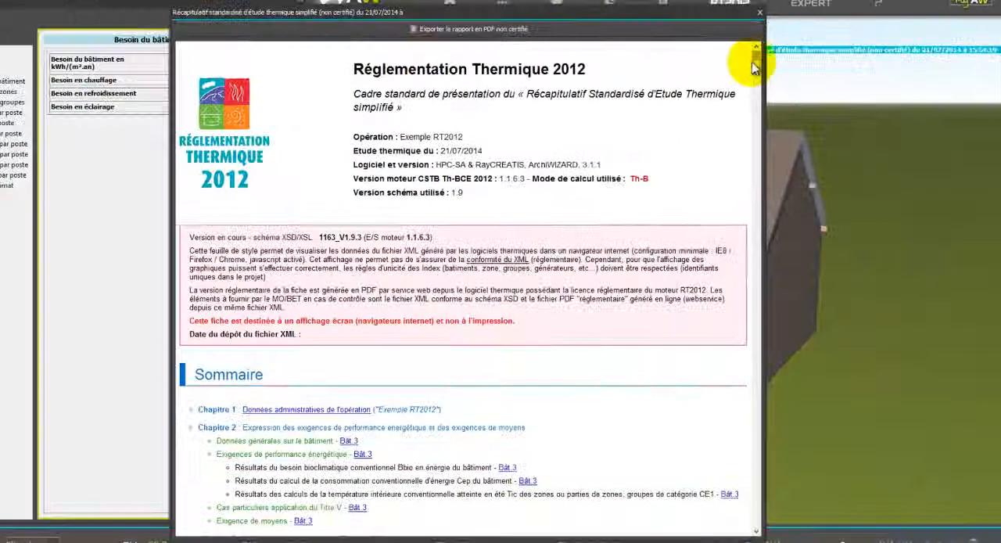
drag(752, 70, 710, 315)
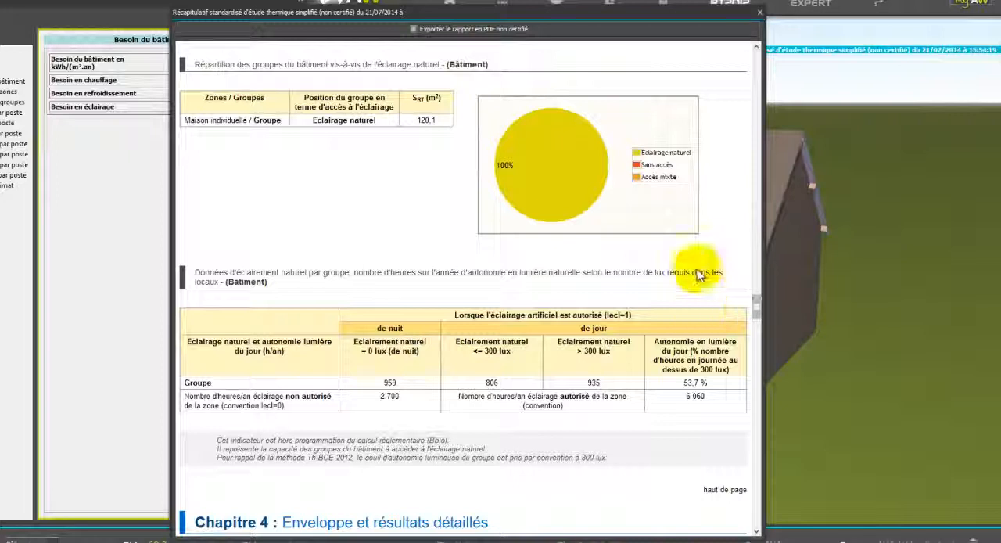
click(760, 14)
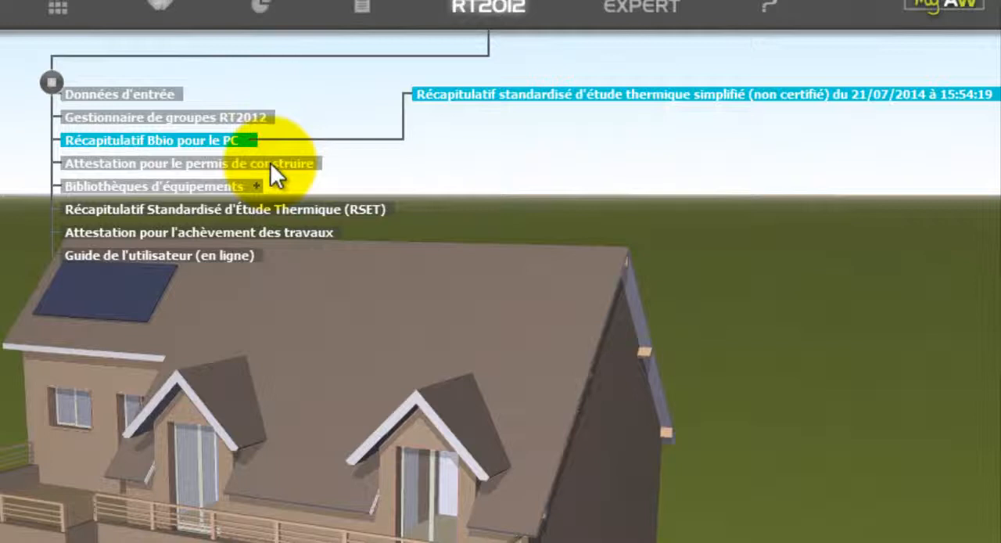
Export the building permit attestation data as EtudeRT2012 - Récap Bbio.xml into the video ArchiWIZARD folder.
click(270, 162)
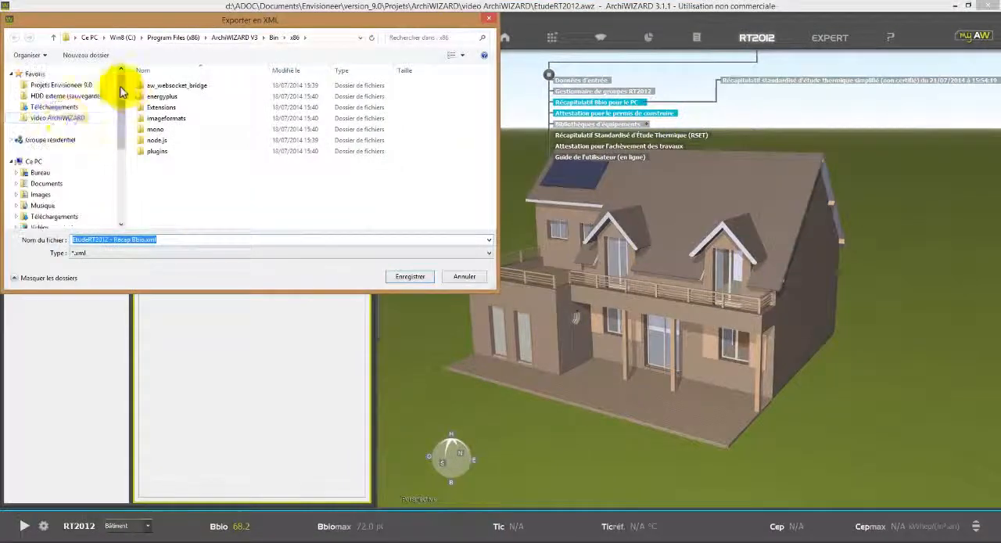
click(69, 118)
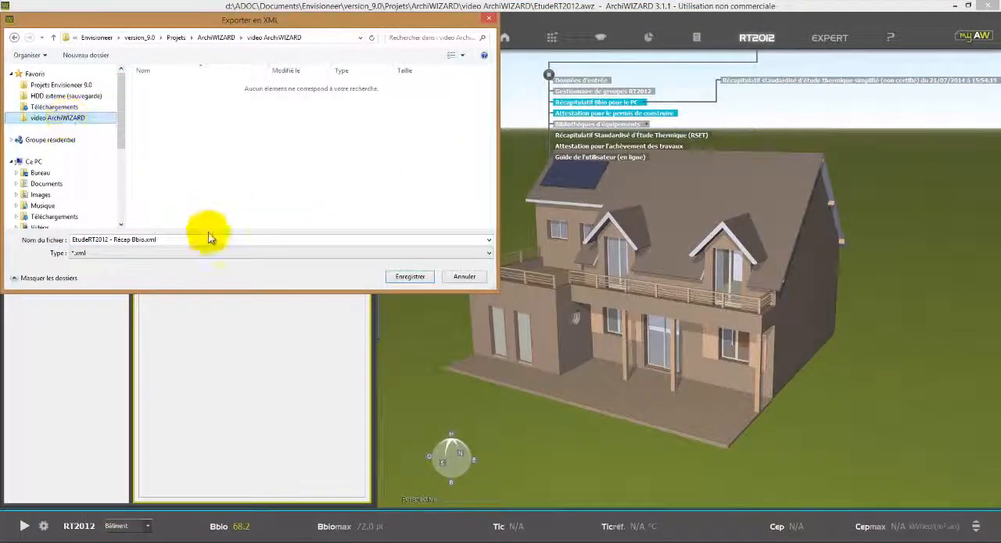
click(421, 279)
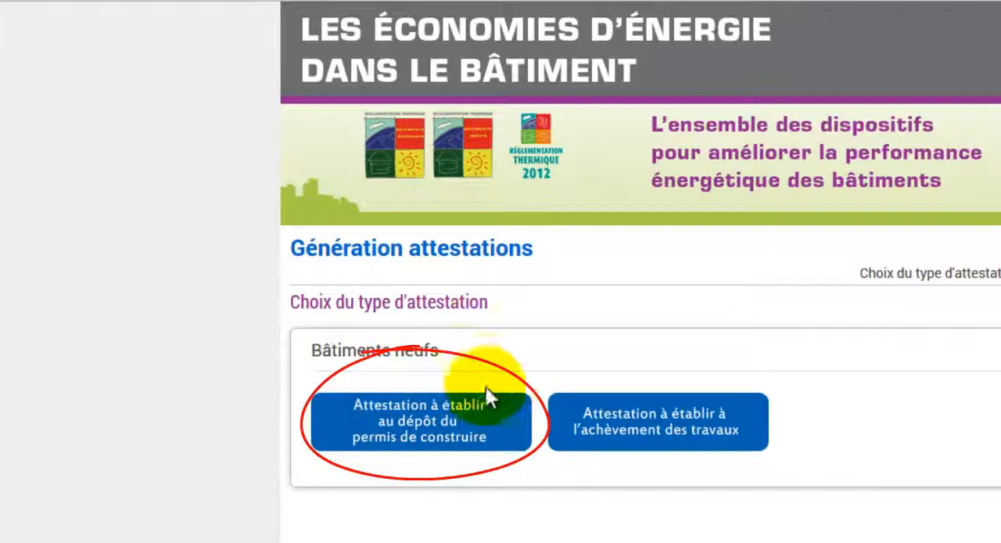
On the attestation generation website, import EtudeRT2012 - Récap Bbio.xml under Autres opérations for a building permit attestation.
click(442, 427)
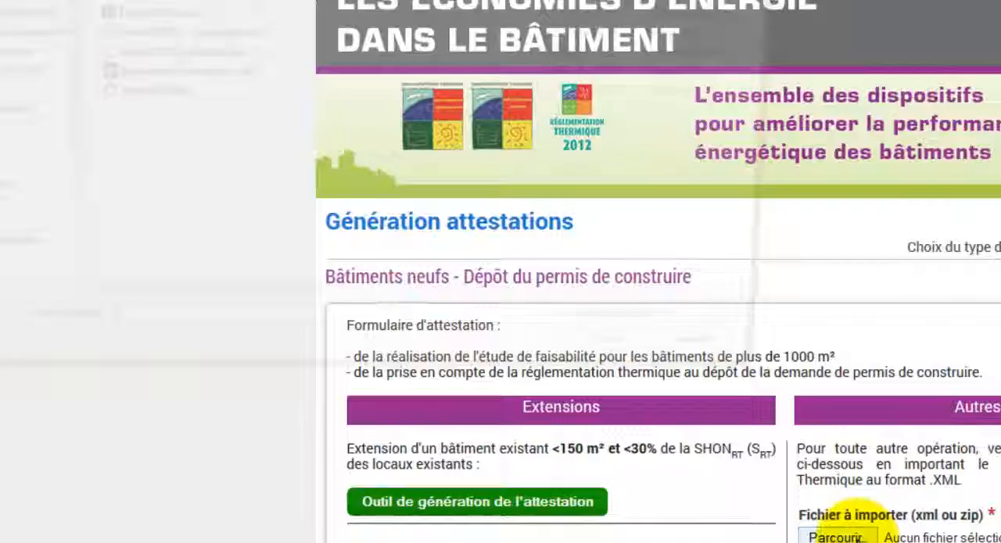
click(584, 307)
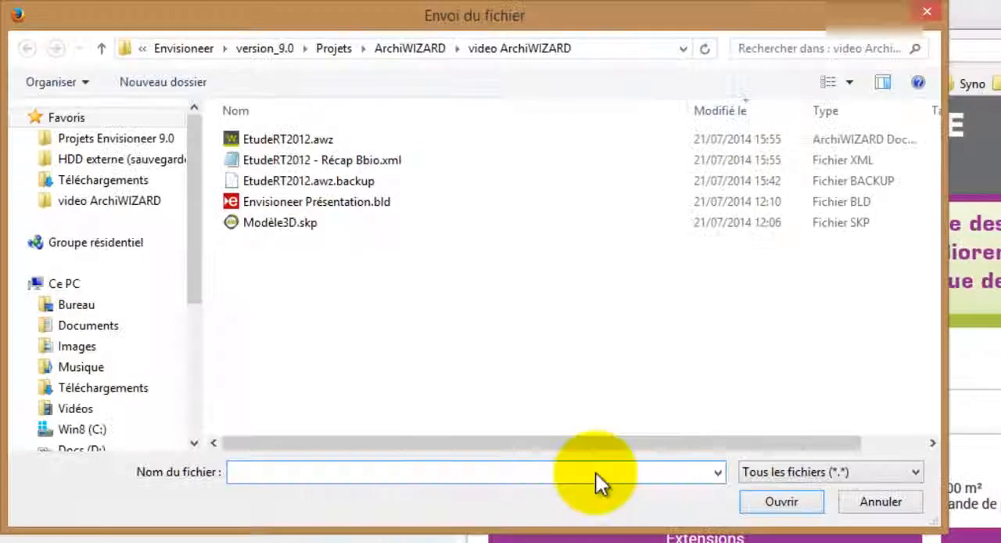
click(321, 162)
click(777, 503)
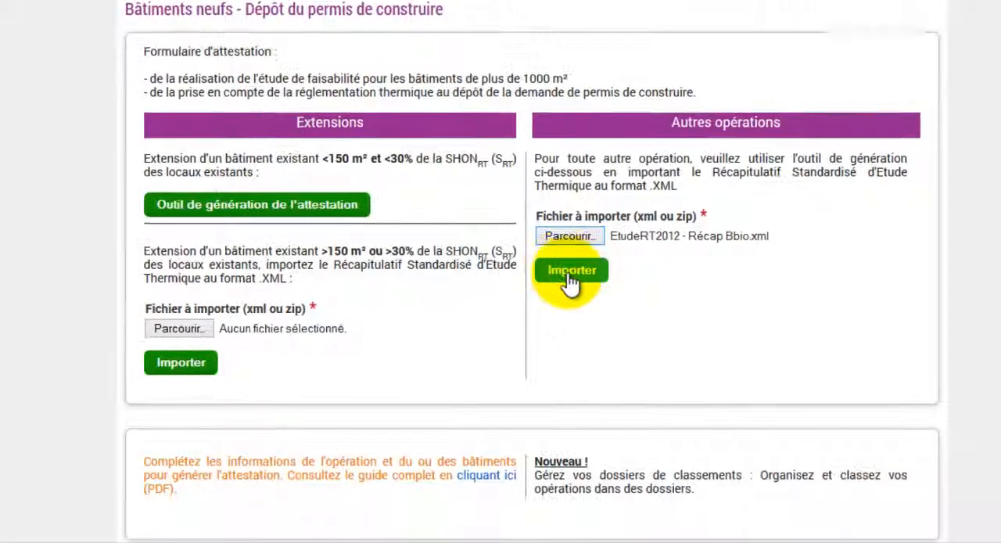
click(570, 274)
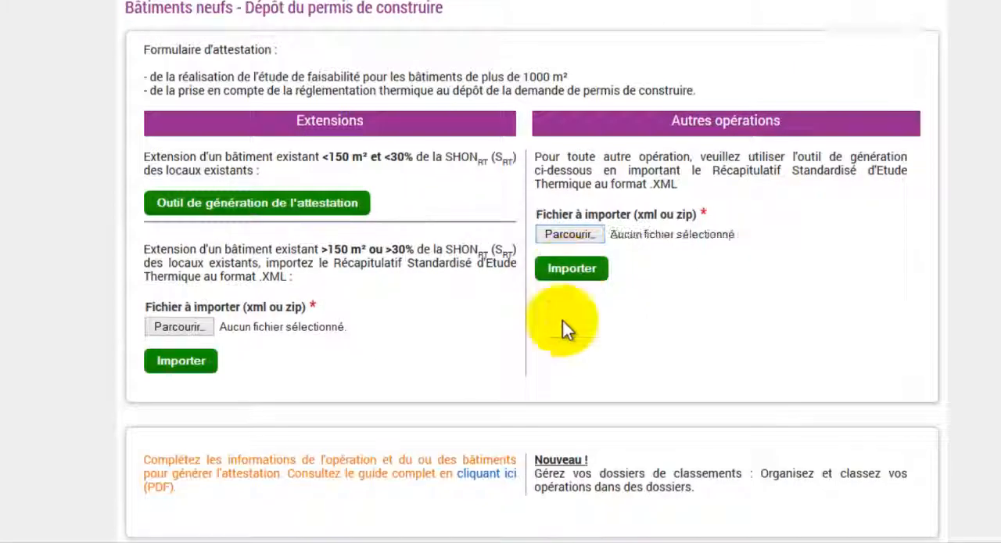
Complete the Exemple RT2012 operation with A.Doc as Représentant MOA and xxxxxxxx as cadastral reference, and save the update.
scroll(561, 313, down, 5)
scroll(352, 344, down, 4)
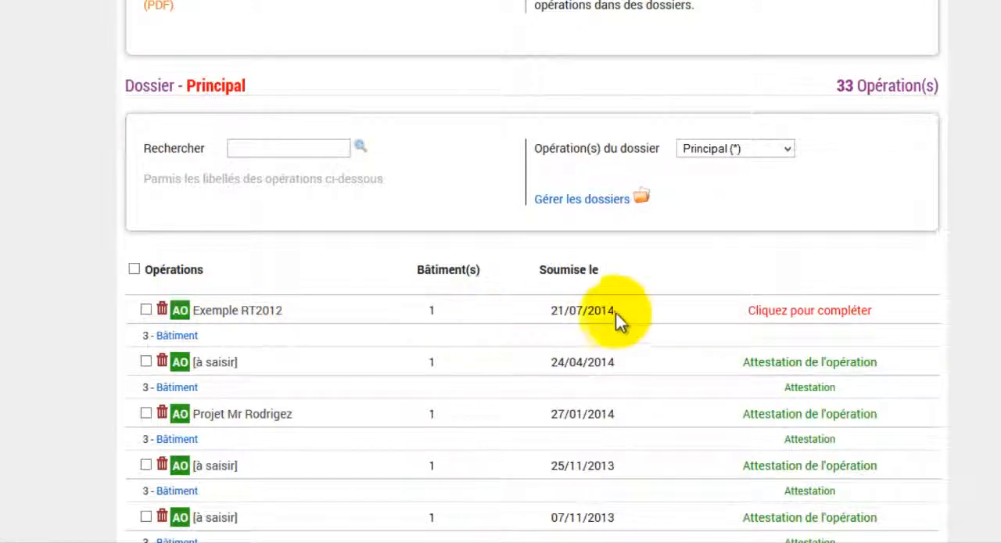
click(763, 311)
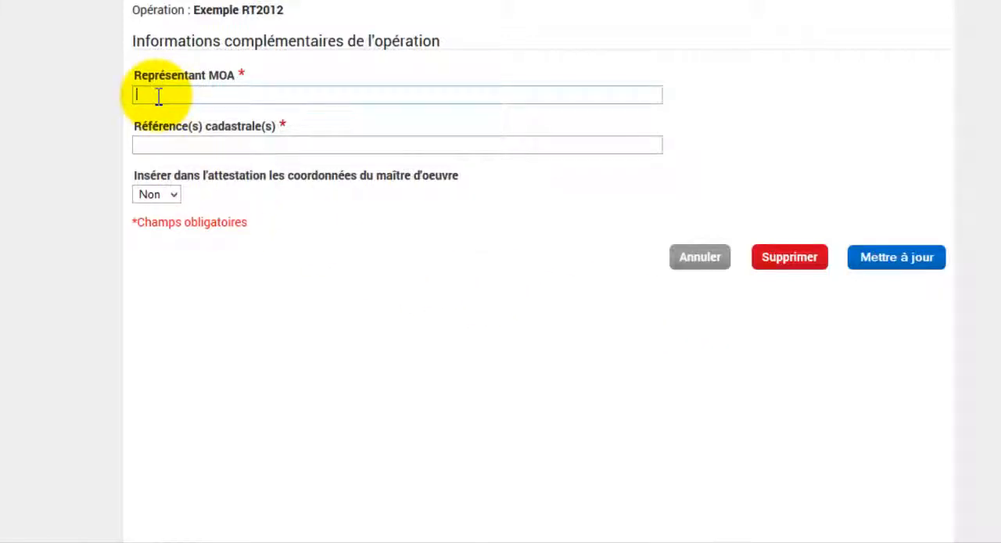
text(A.Doc)
click(211, 145)
text(xxxxx)
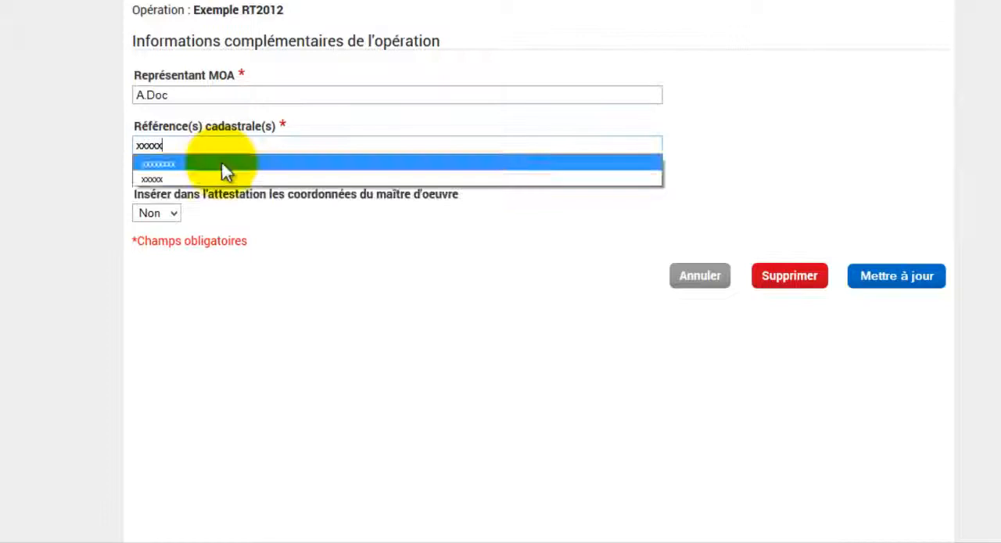
click(220, 163)
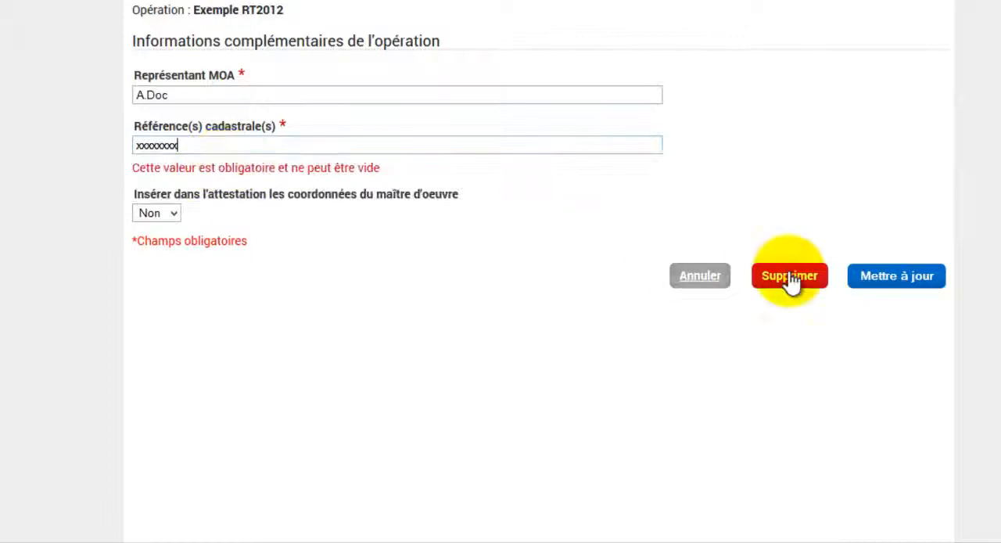
click(923, 285)
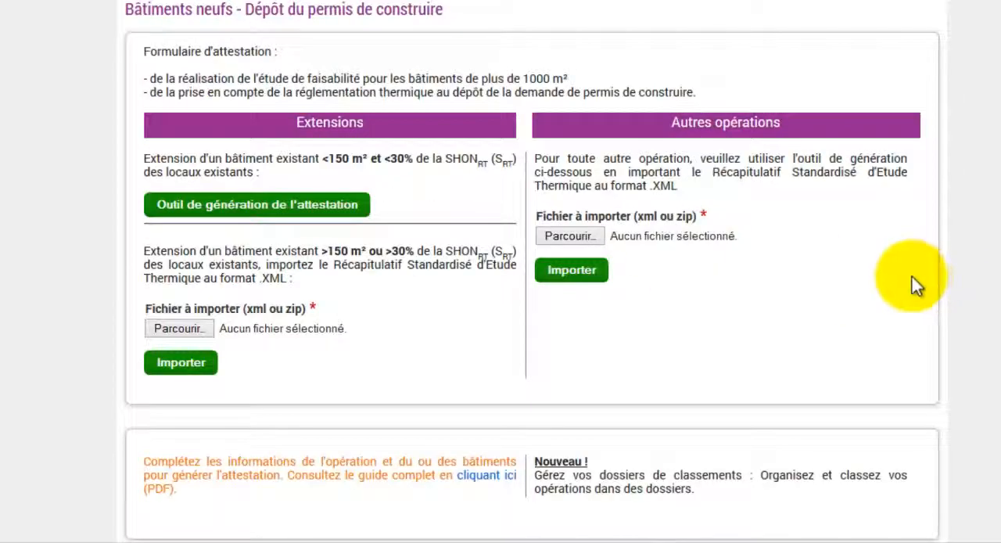
Declare an individual electric thermodynamic water heater as renewable energy source for the Exemple RT2012 building and save the update.
scroll(892, 293, down, 4)
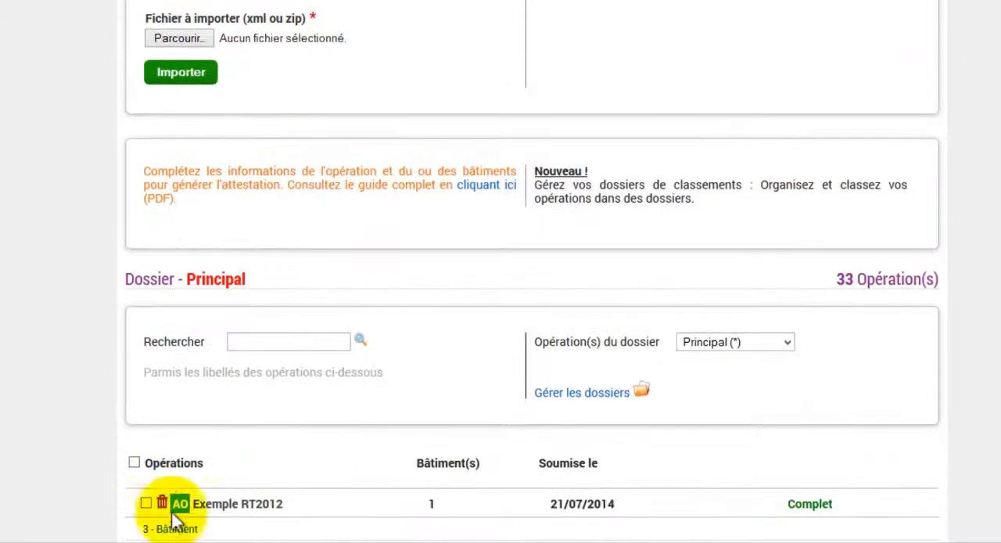
click(188, 529)
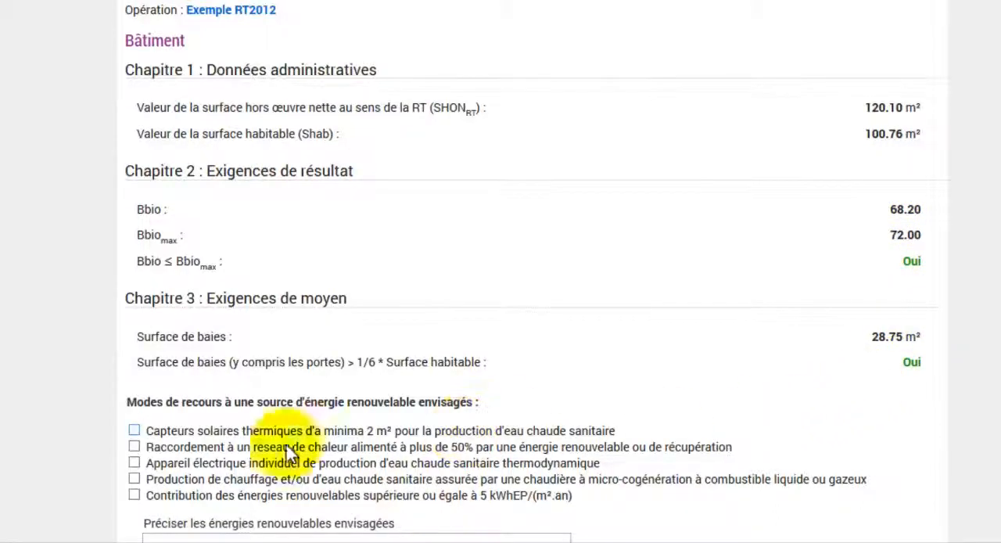
click(134, 463)
scroll(559, 464, down, 1)
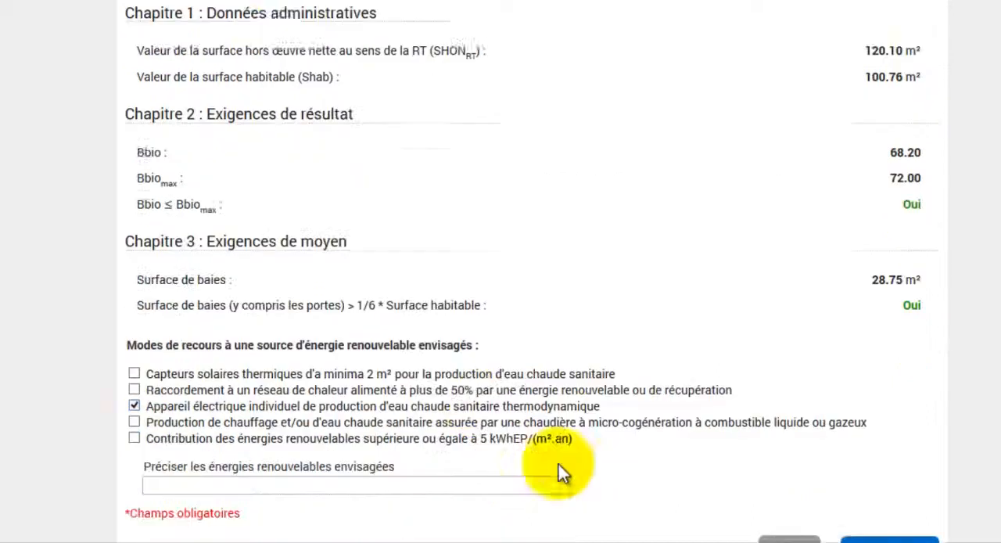
scroll(559, 473, down, 1)
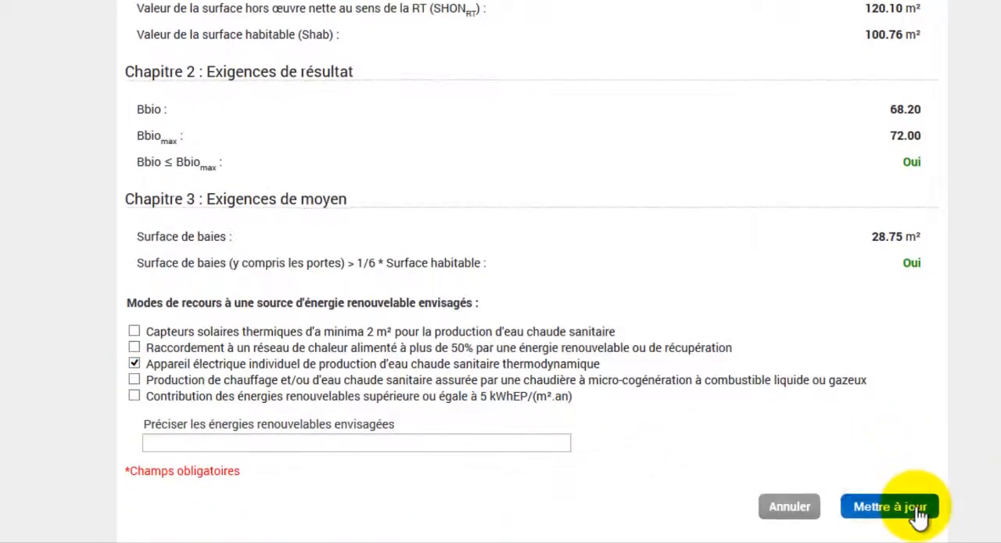
click(918, 515)
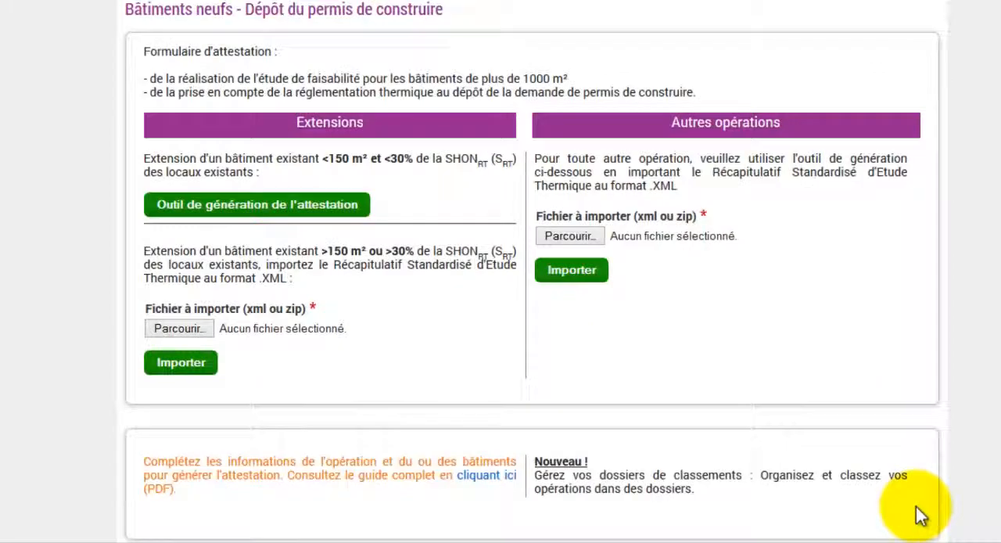
Open the attestation of the Exemple RT2012 building and read through its declaration pages.
scroll(907, 509, down, 5)
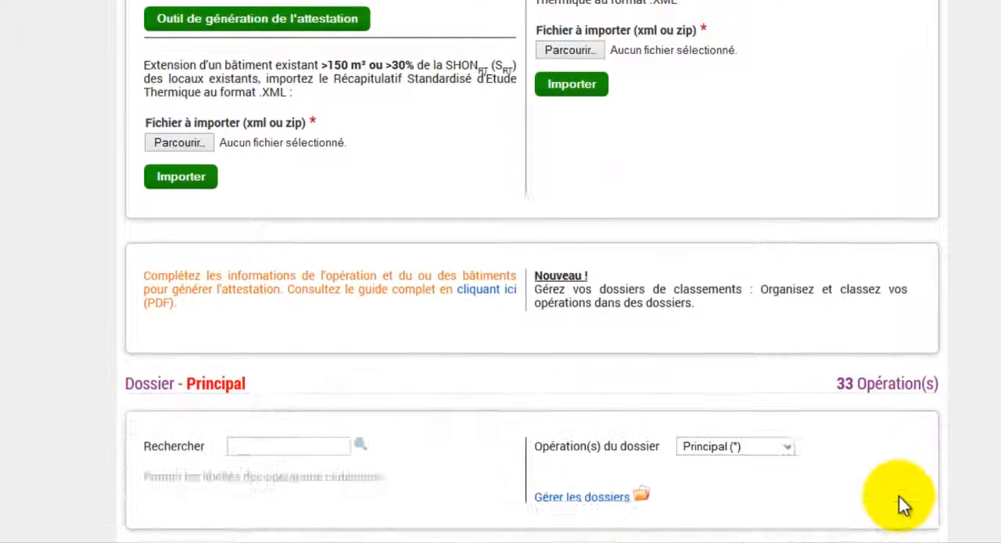
scroll(886, 471, down, 4)
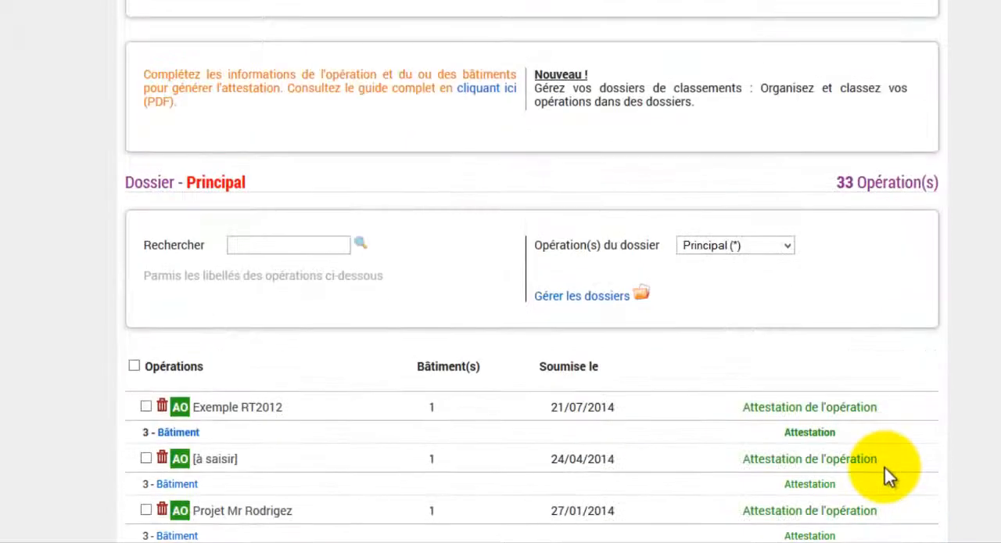
click(802, 438)
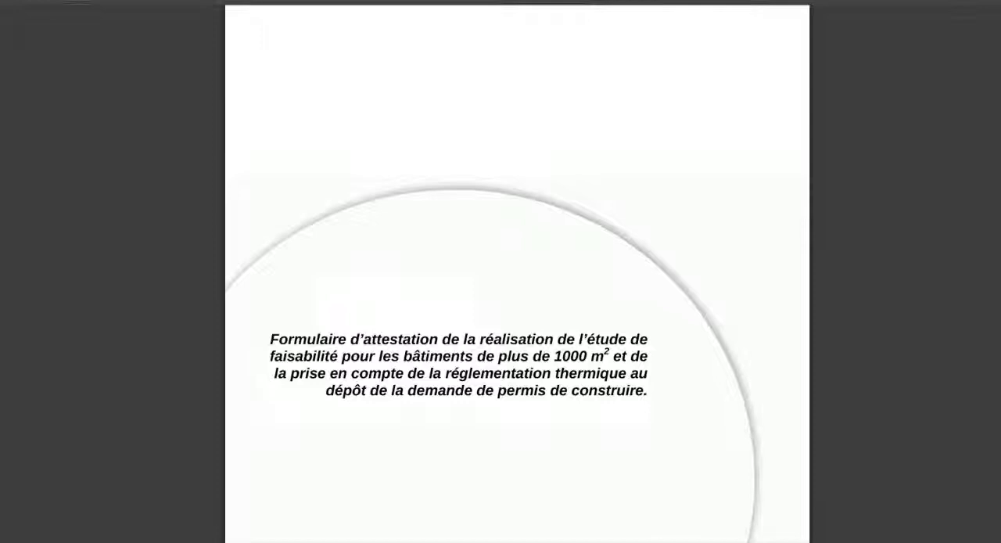
scroll(517, 273, down, 5)
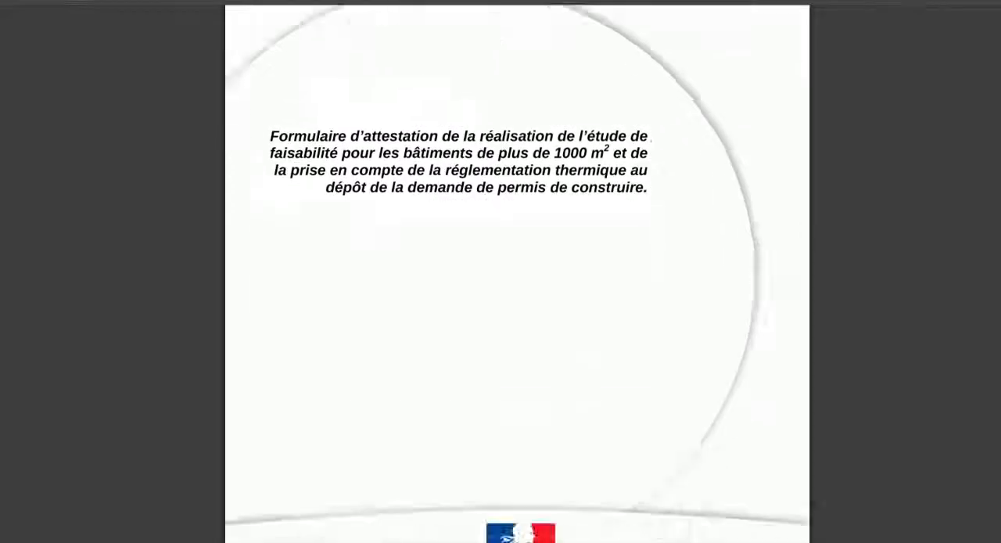
scroll(517, 274, down, 5)
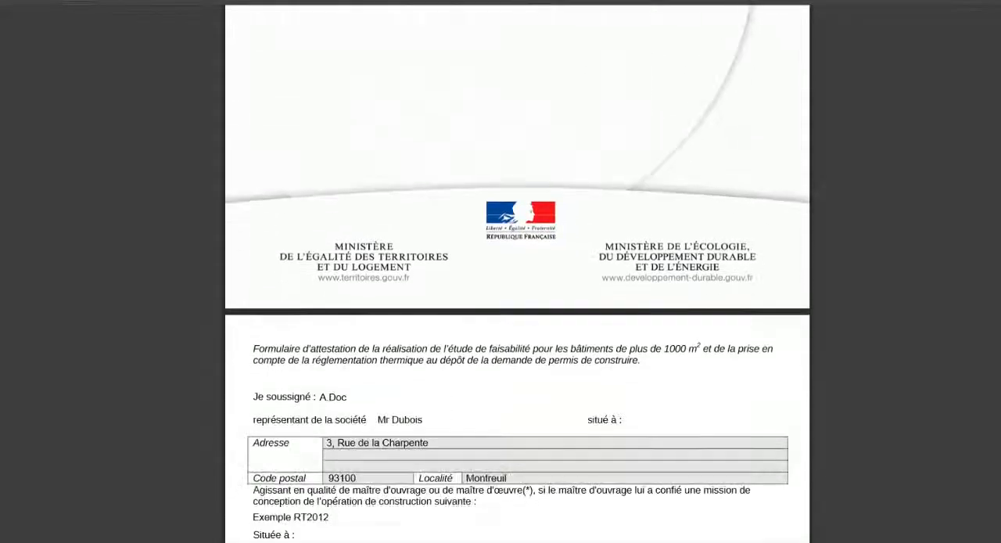
scroll(517, 274, down, 5)
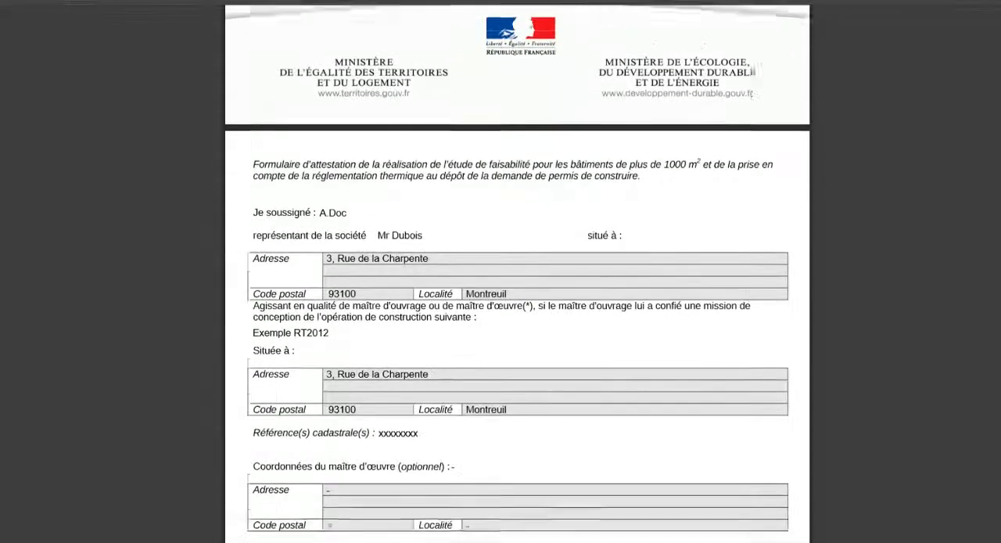
scroll(517, 273, down, 7)
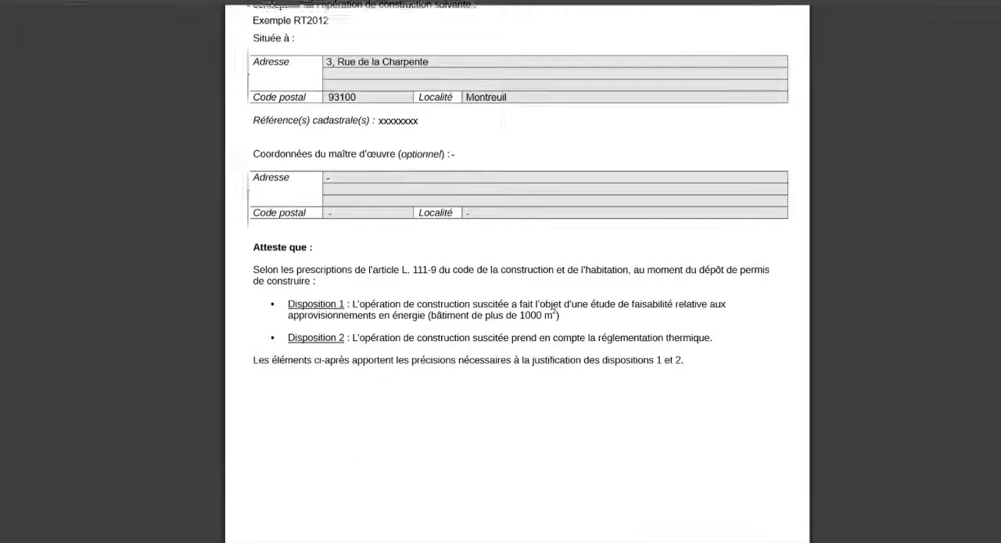
Review the attestation's building surfaces, Bbio requirement, bay area requirement and signature section, and switch back to the house model in ArchiWIZARD.
scroll(517, 273, down, 8)
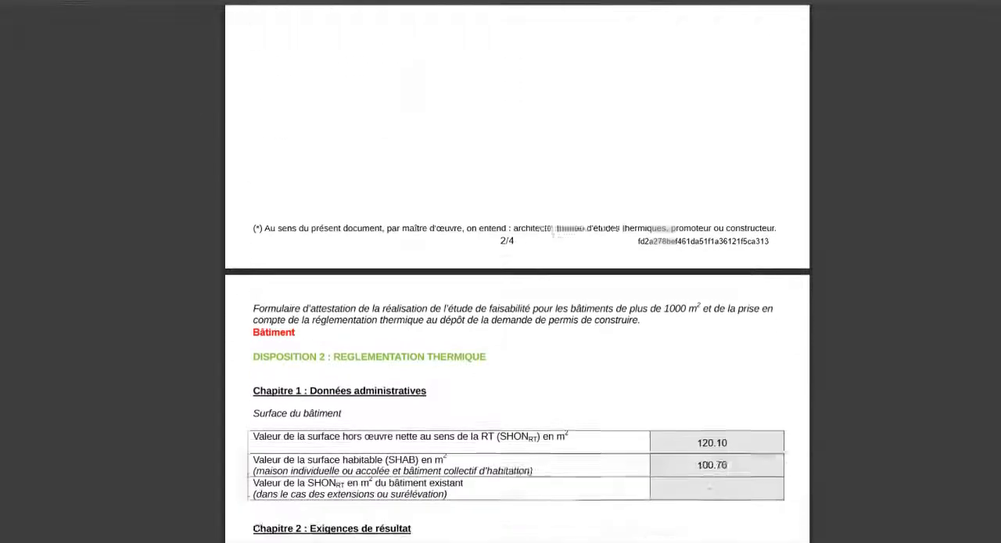
scroll(517, 274, down, 11)
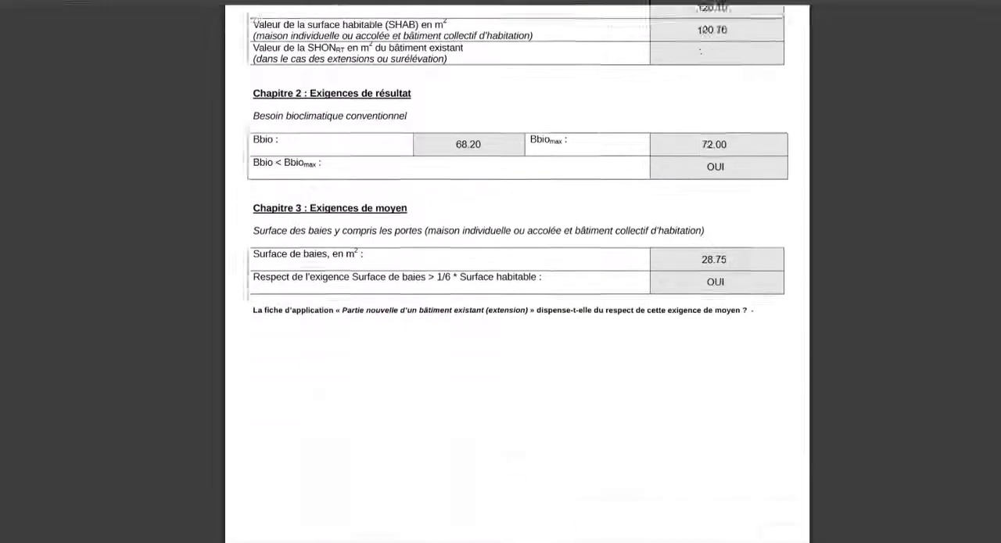
scroll(517, 274, down, 3)
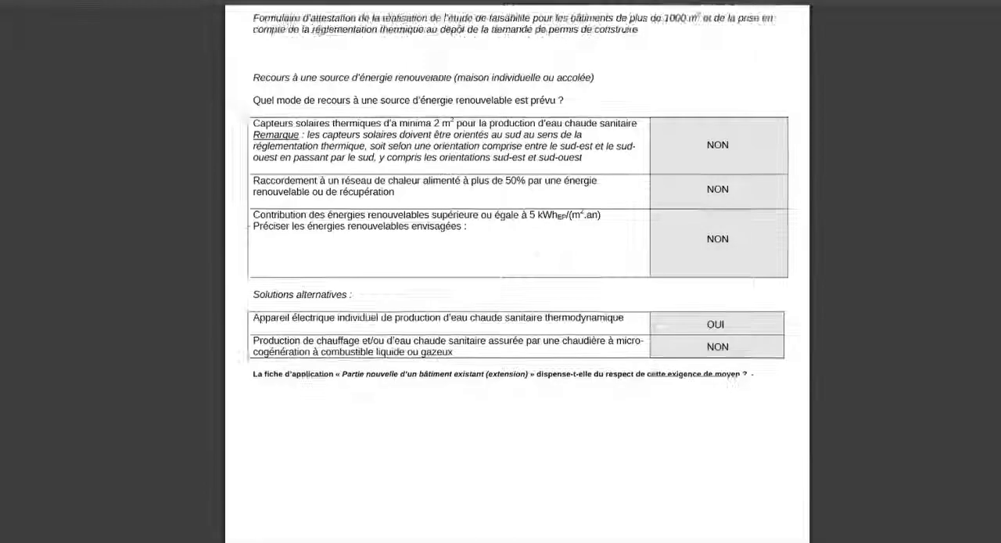
scroll(517, 274, down, 10)
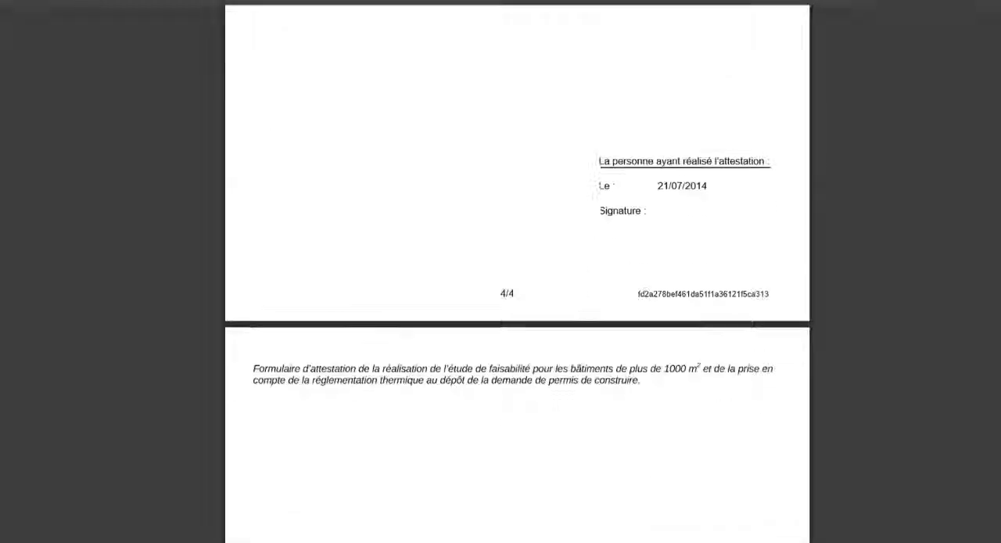
scroll(517, 273, down, 1)
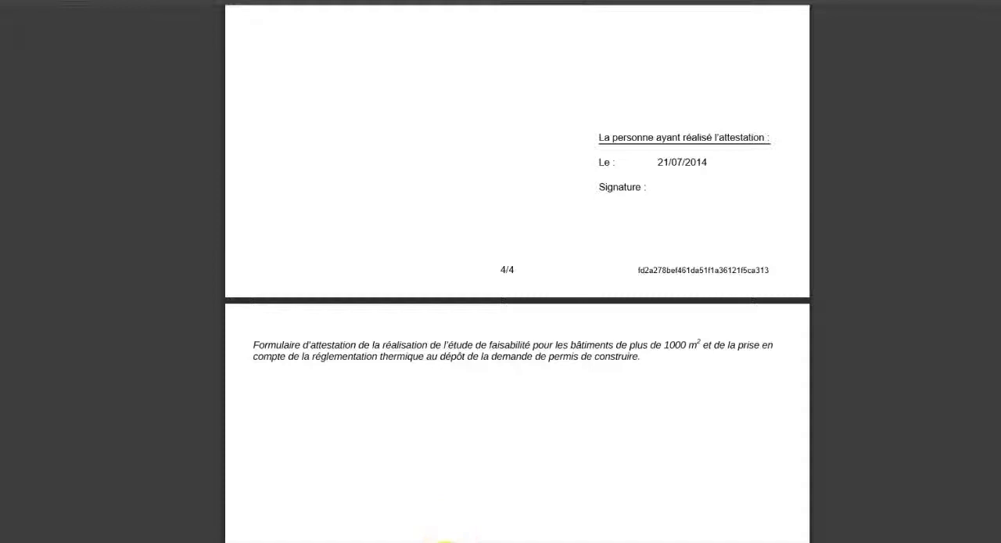
click(446, 540)
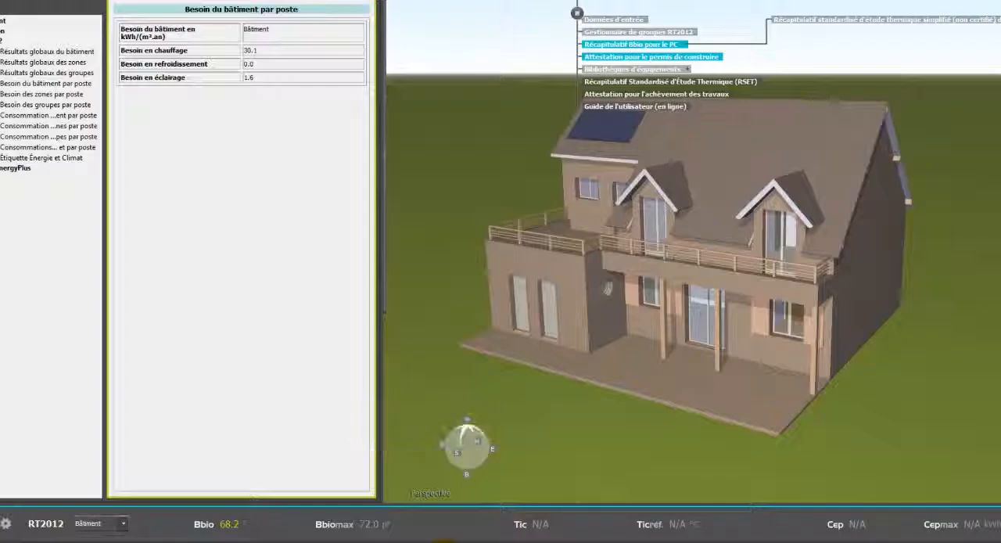
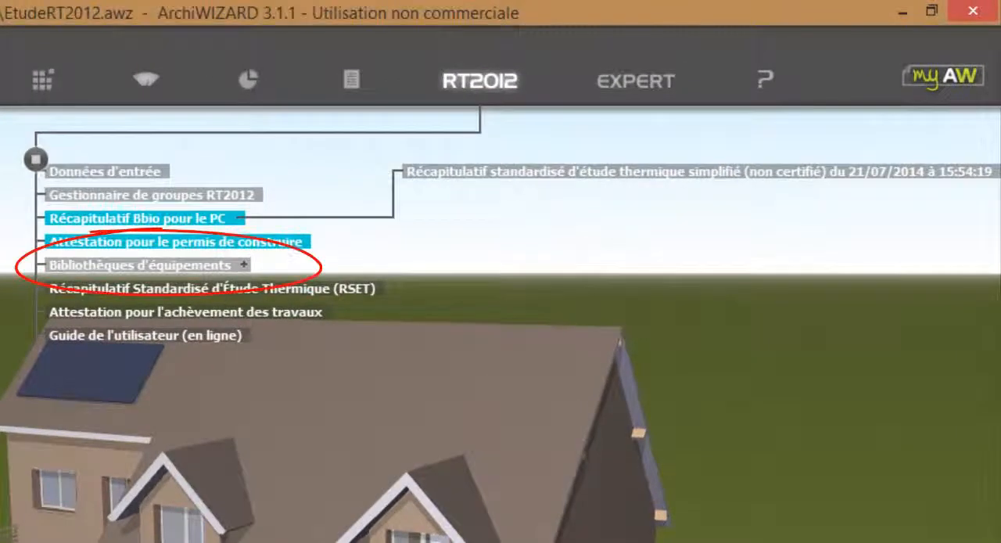
Import the gas boiler, underfloor heating and VMC SF equipment set from the Equipements MI library with its generation and distribution collections.
click(241, 264)
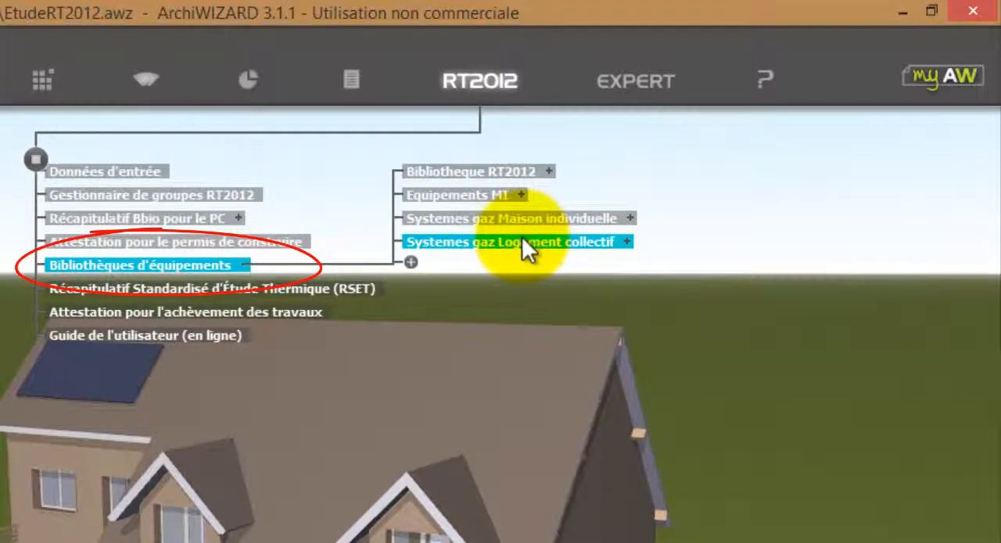
click(522, 195)
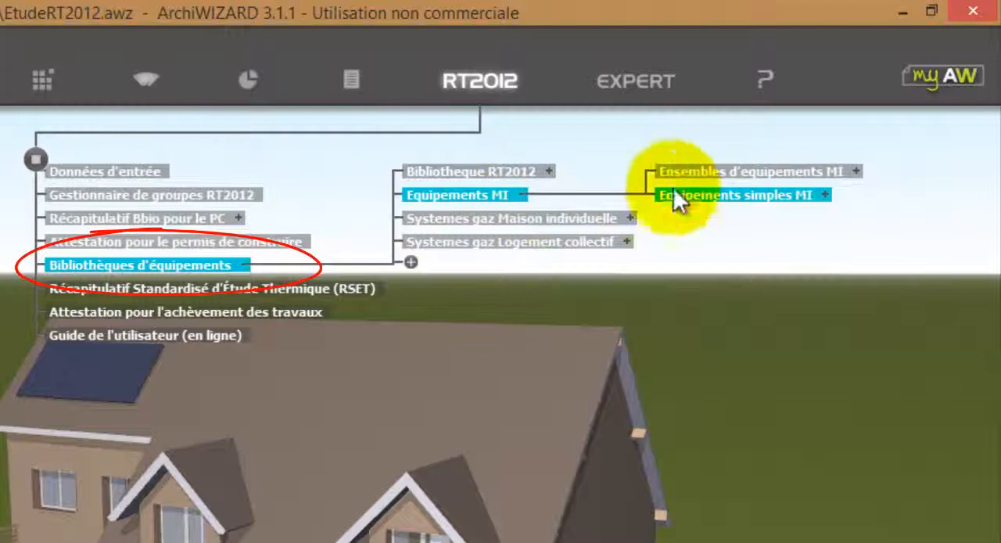
click(854, 174)
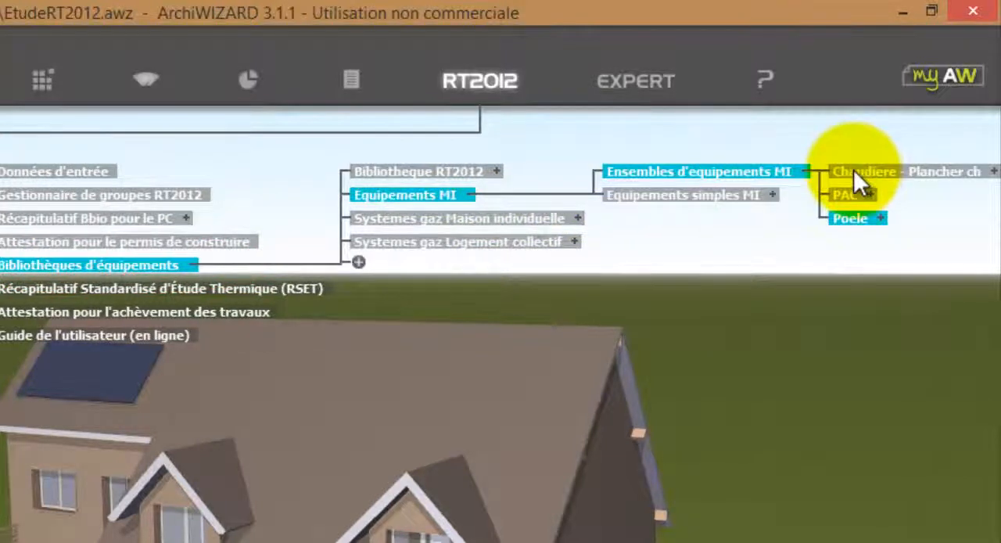
click(994, 172)
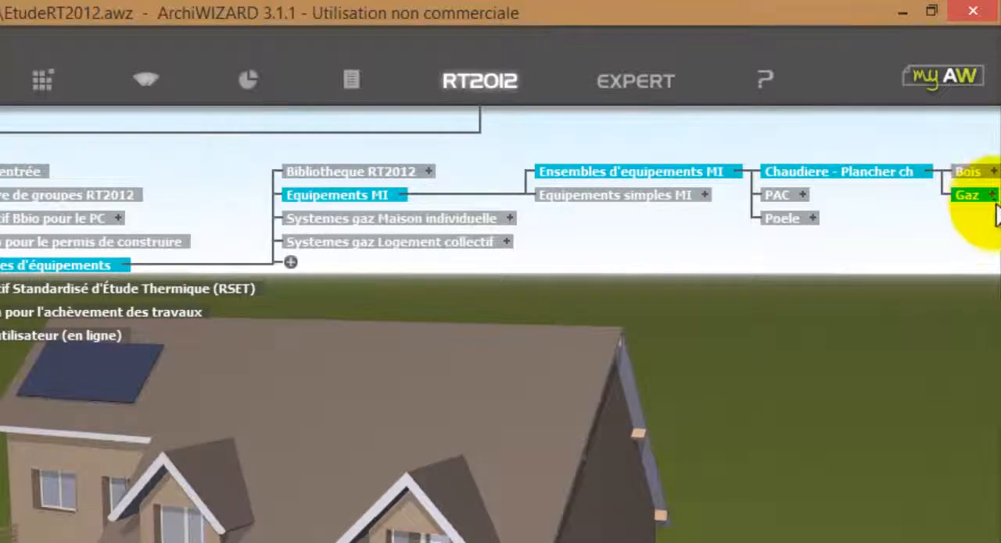
click(983, 197)
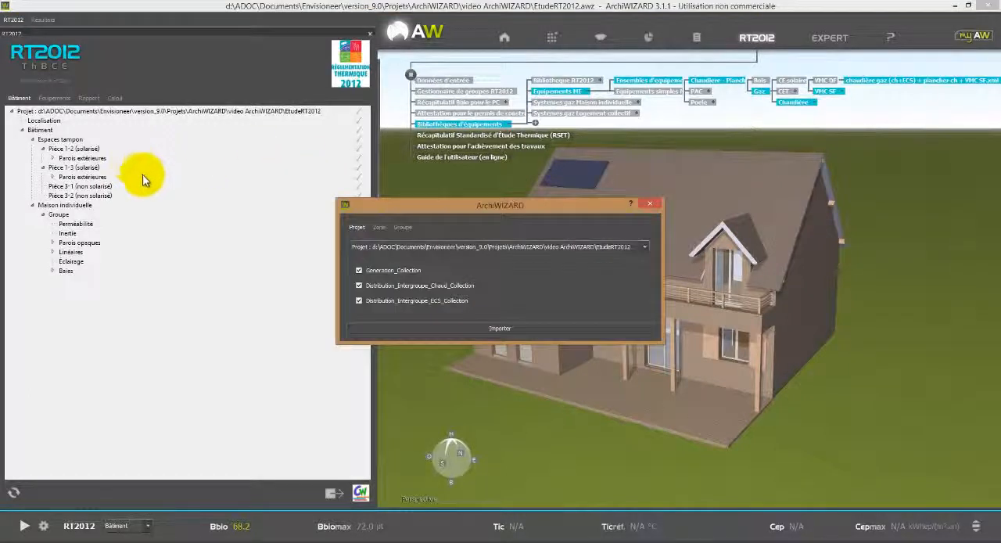
click(451, 331)
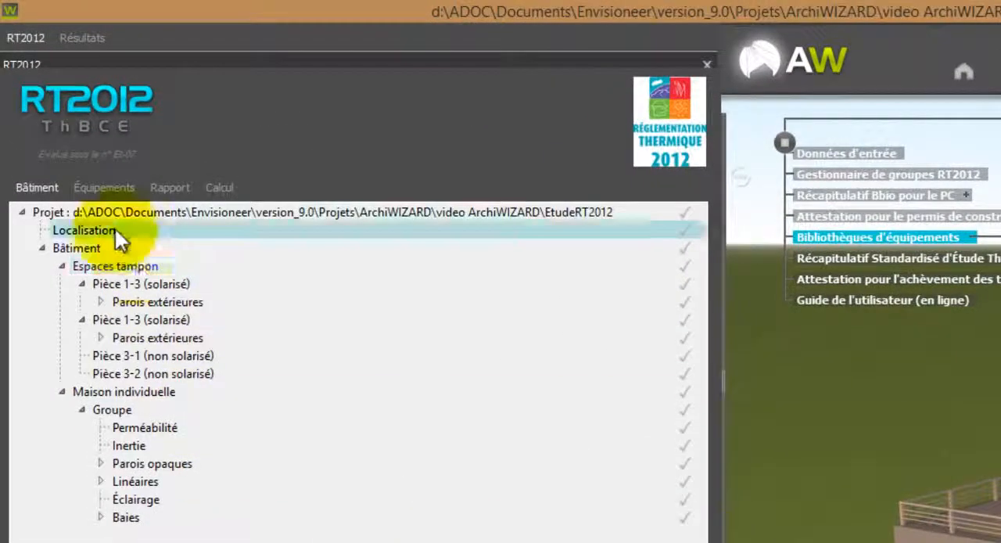
Examine the imported equipment of the project, expanding the generation, underfloor heating emitter and ECS emitter entries.
click(109, 186)
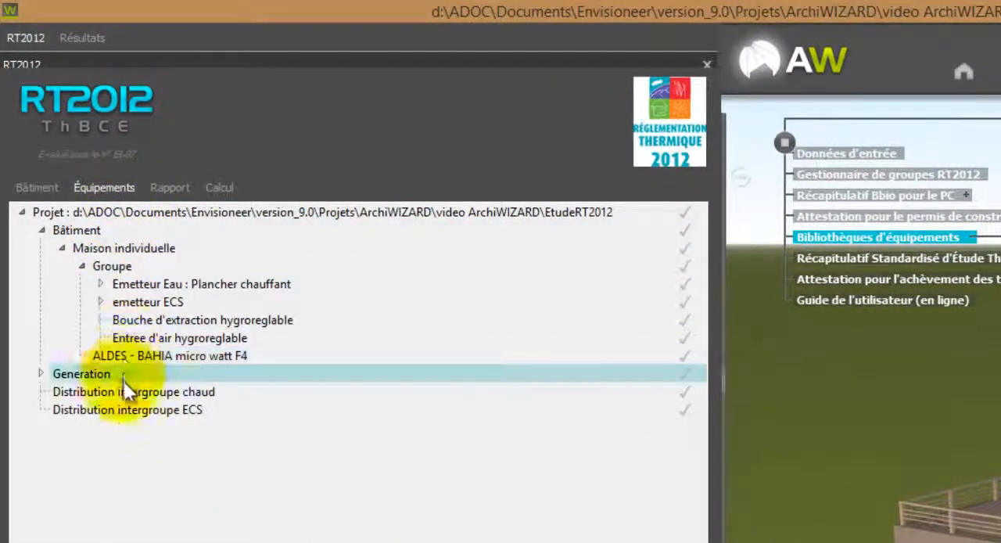
click(43, 374)
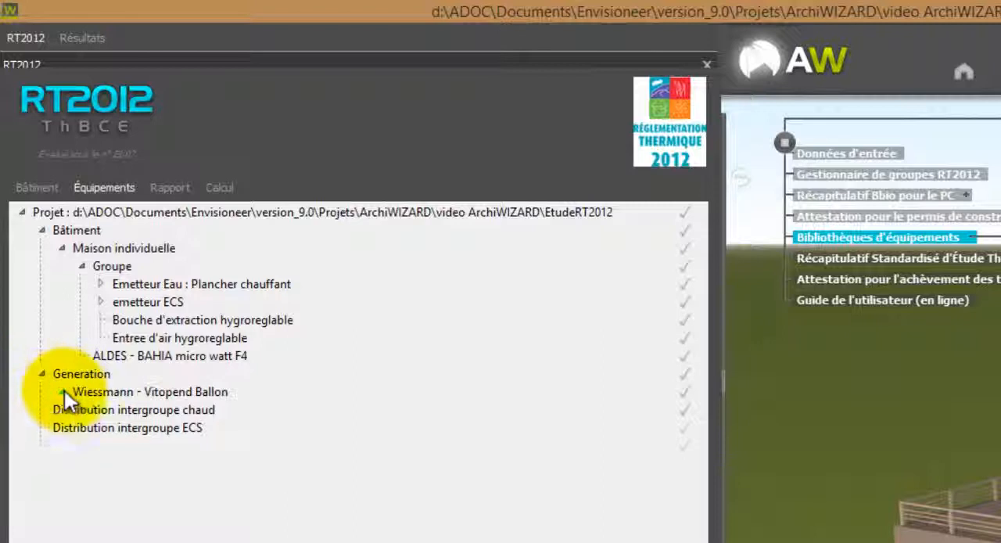
click(63, 391)
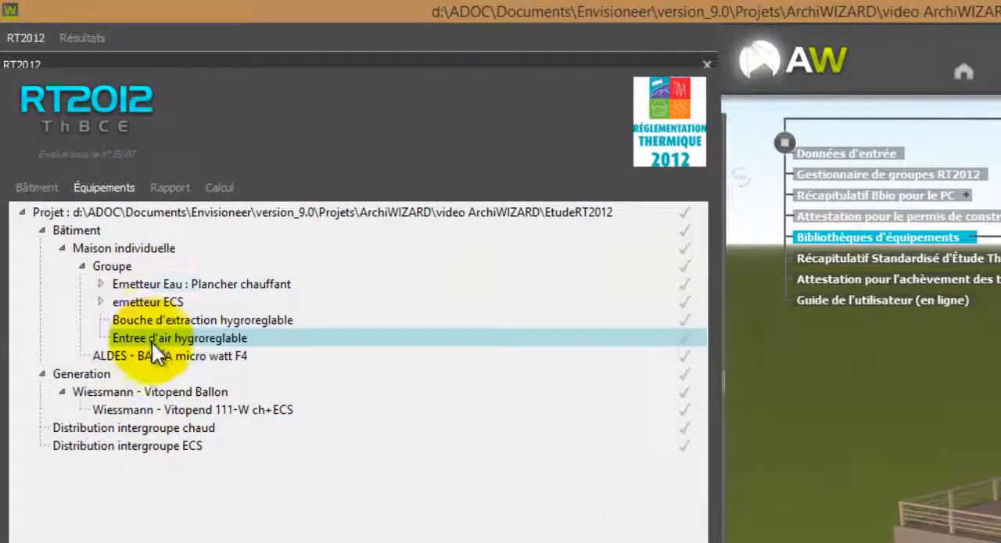
click(100, 283)
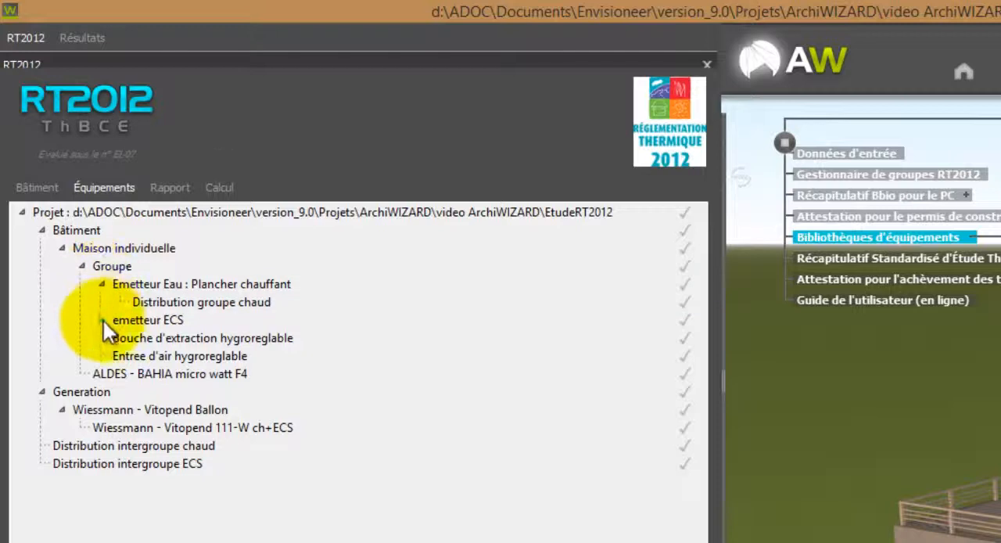
click(103, 320)
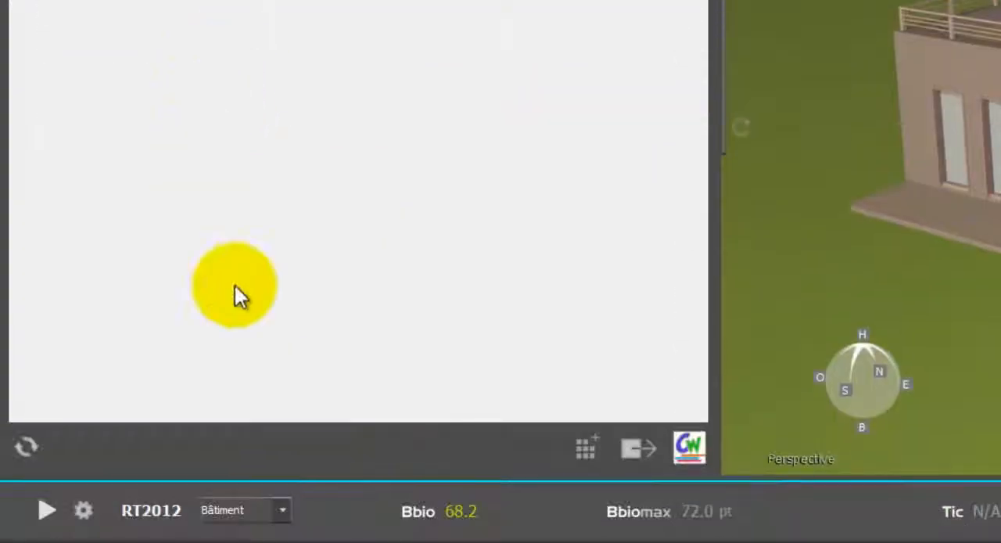
Run the RT2012 calculation despite the unvalidated elements and compare Cep with Cepmax.
click(45, 512)
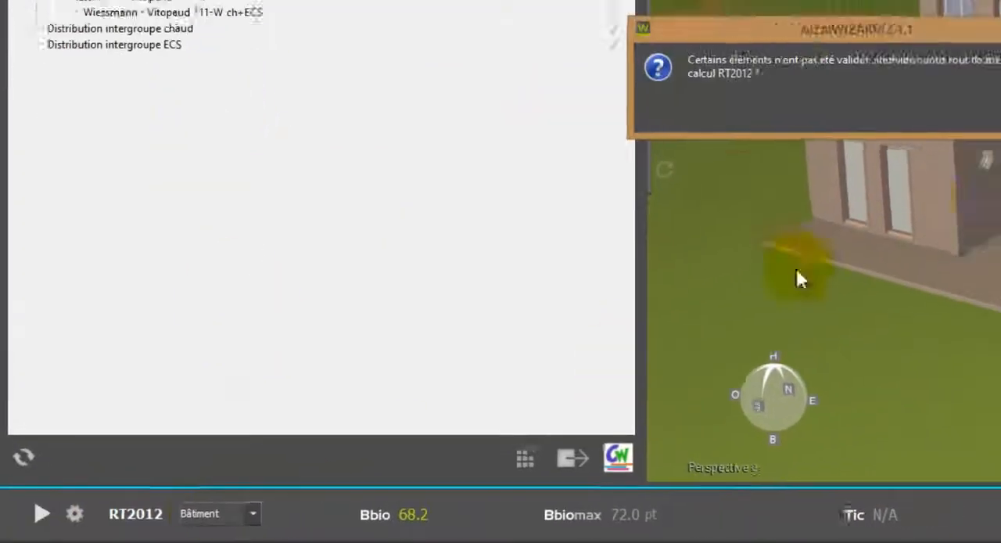
click(1000, 118)
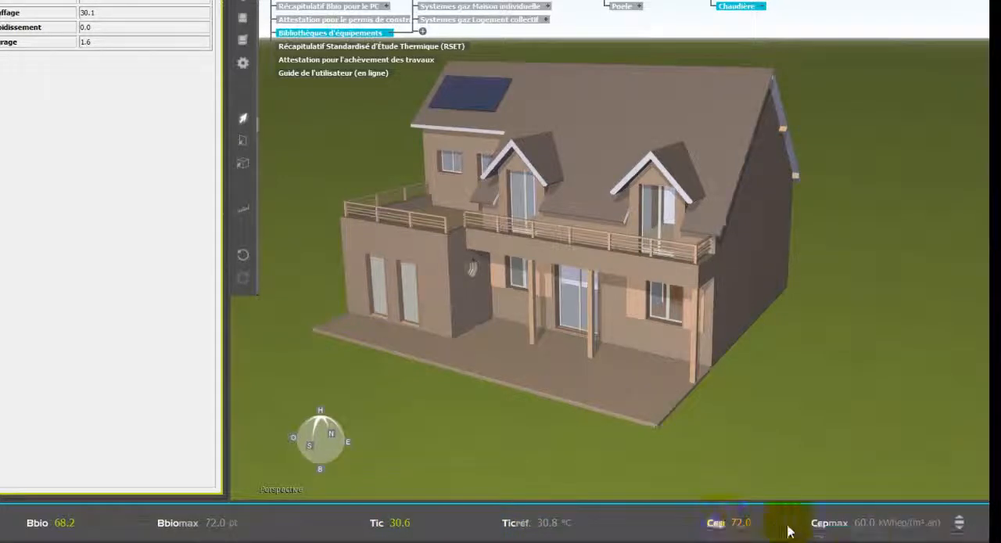
mouse_move(861, 538)
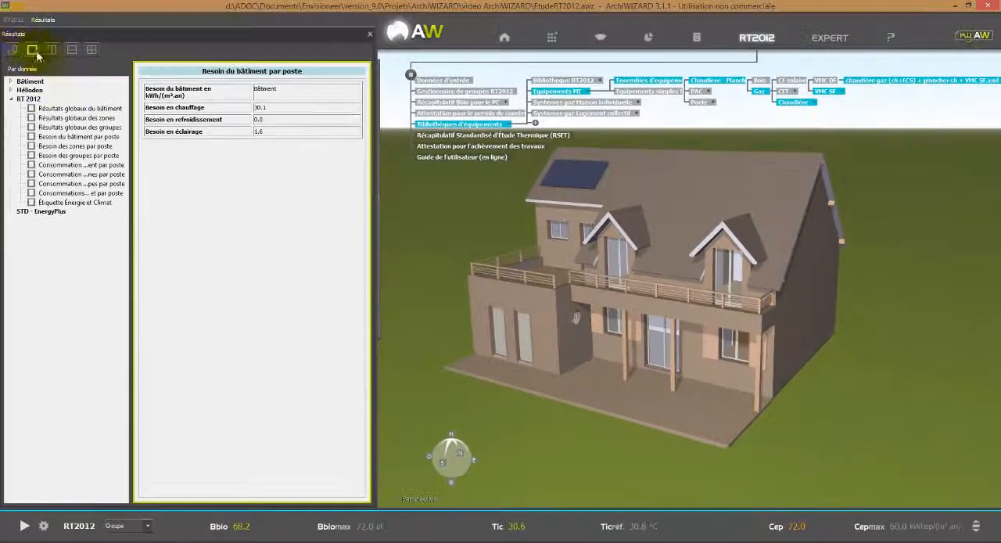
Add the VIESSMANN - VITODENS 200-W WB2C 6,5/26Kw condensing gas boiler for chauffage + ECS from the simple equipment library to the generation.
click(15, 21)
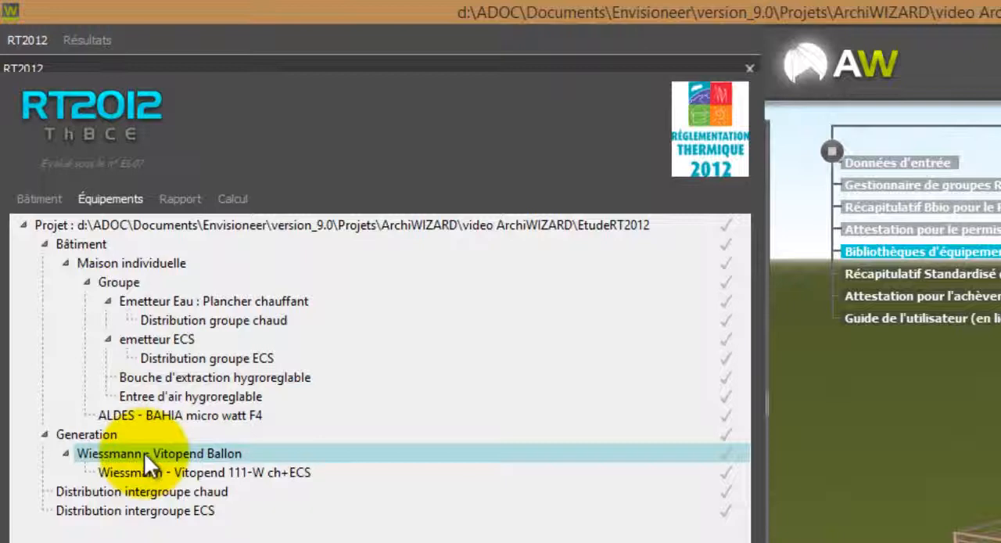
double_click(144, 452)
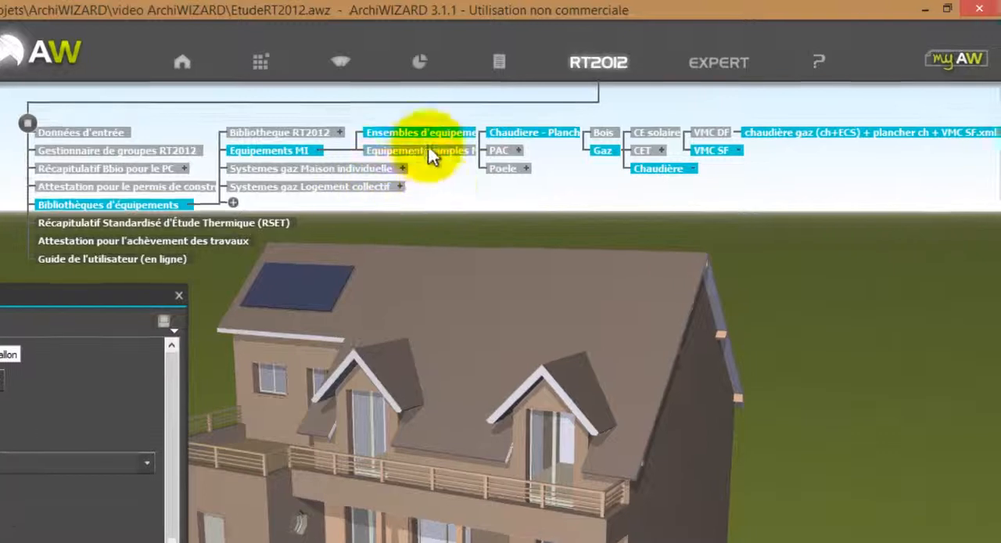
click(532, 140)
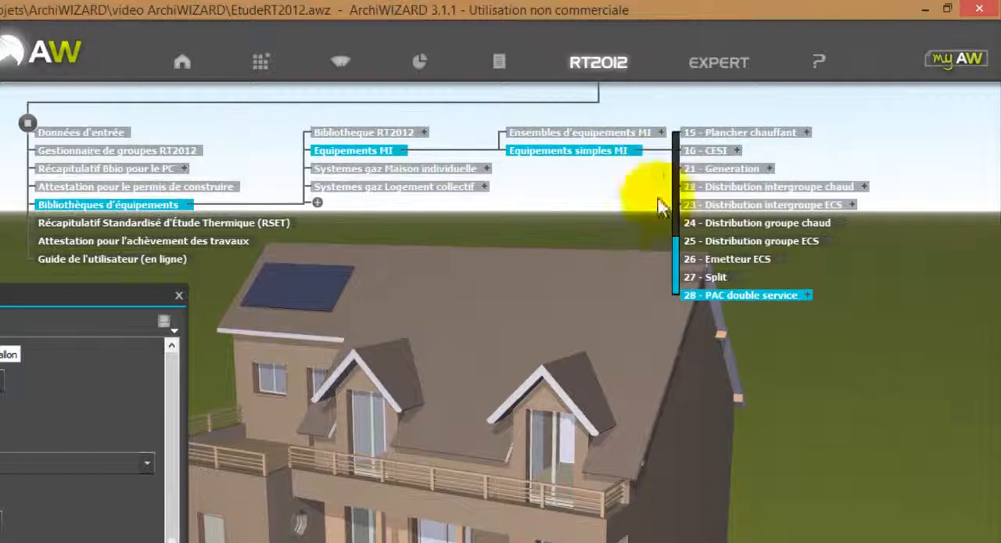
scroll(674, 240, up, 5)
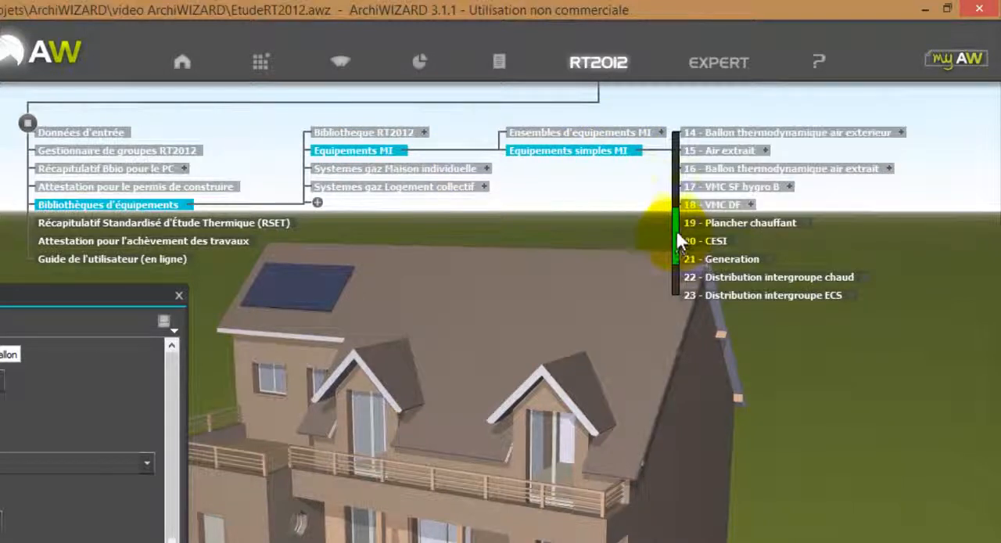
scroll(675, 231, up, 3)
drag(678, 216, 699, 152)
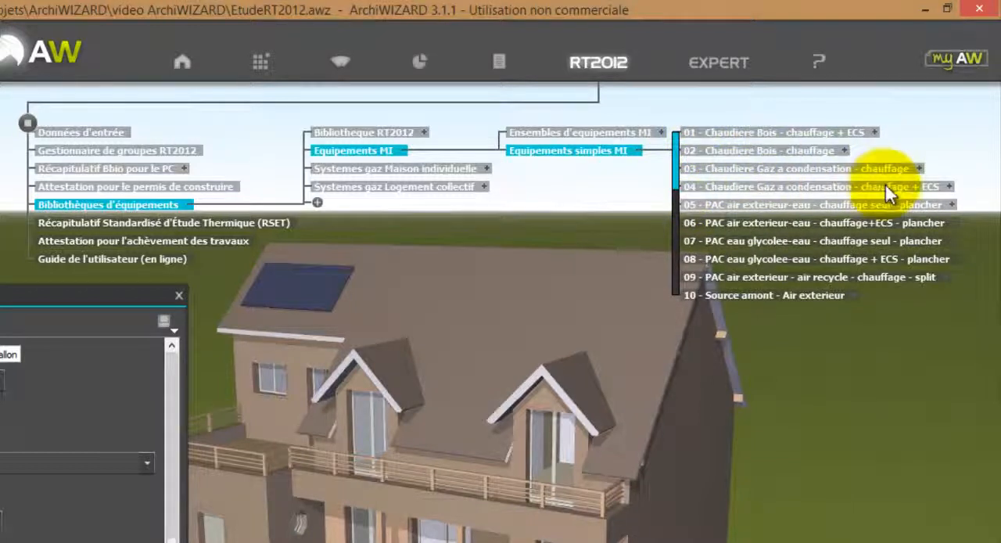
click(953, 188)
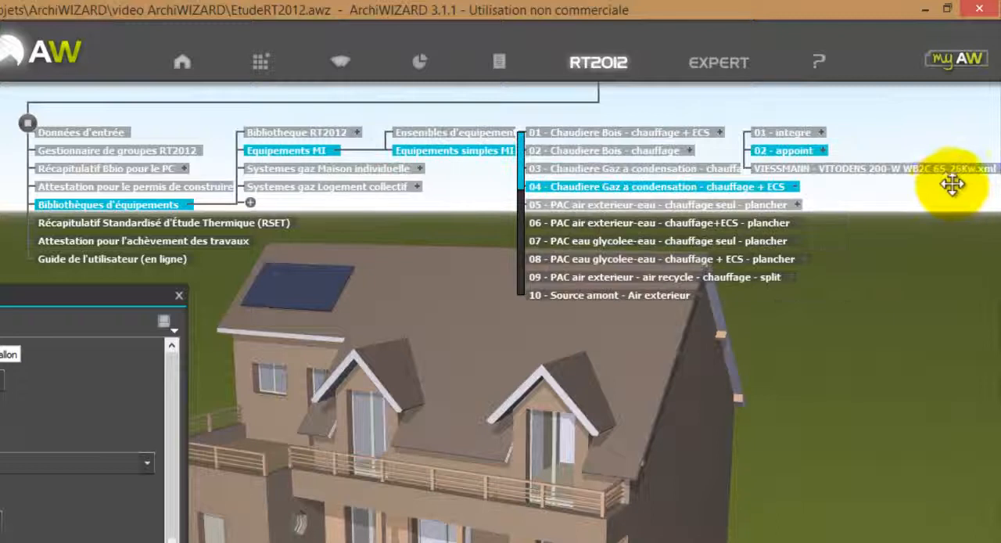
click(875, 169)
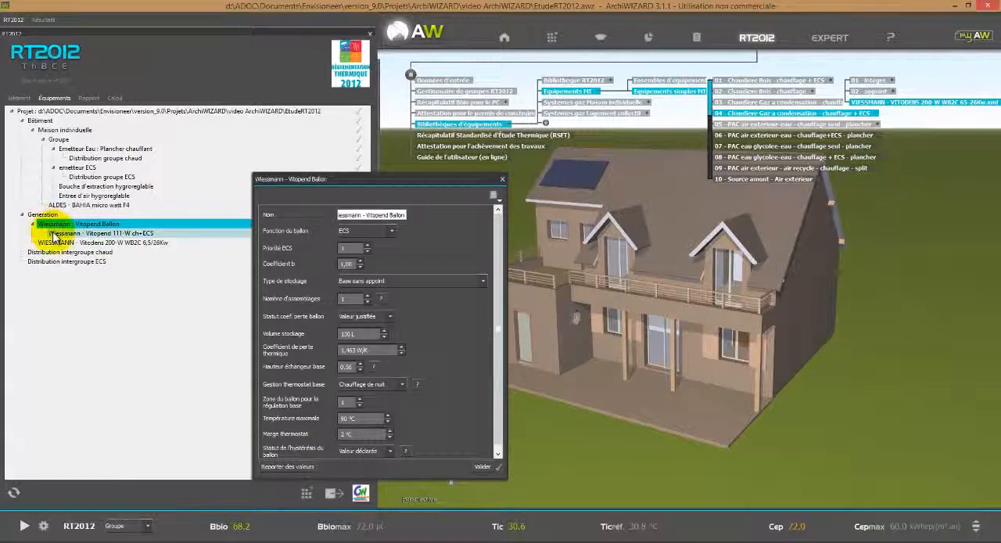
Delete the Wiessmann - Vitopend Ballon element from the generation and rerun the RT2012 calculation.
key(Delete)
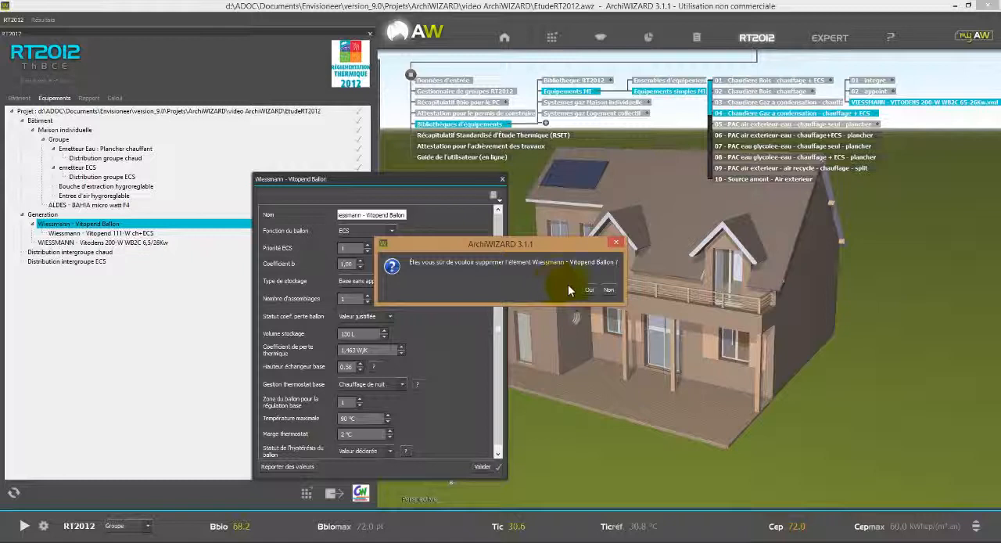
click(589, 289)
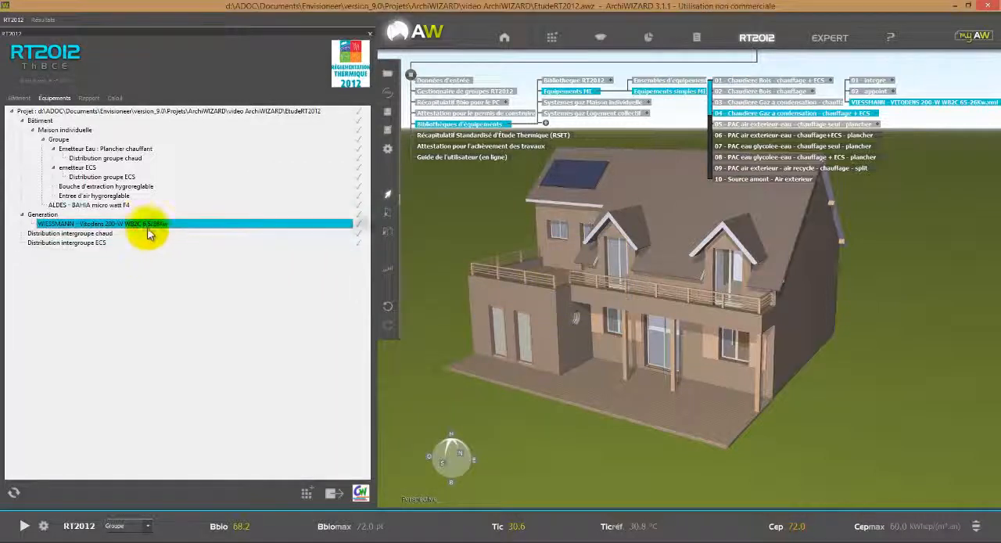
click(24, 528)
click(595, 291)
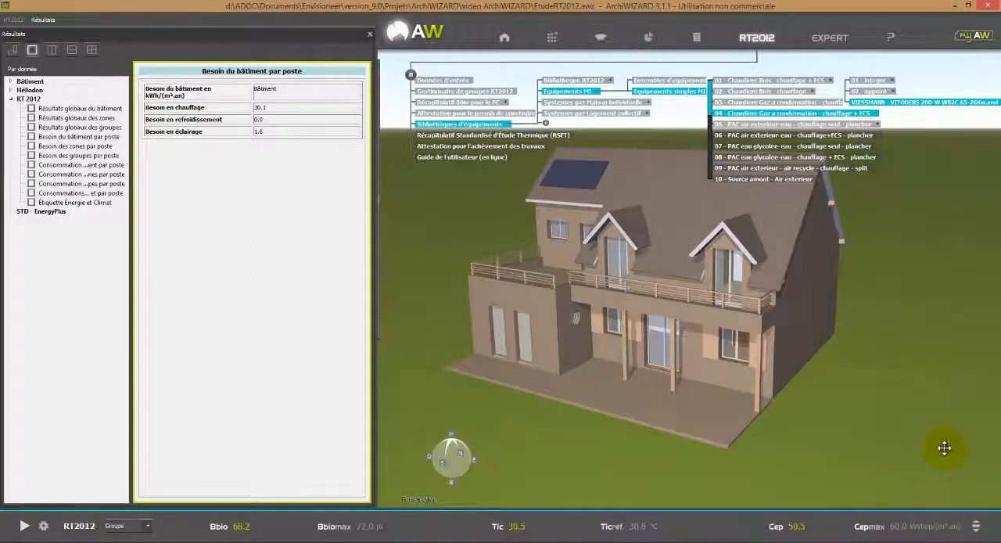
mouse_move(387, 75)
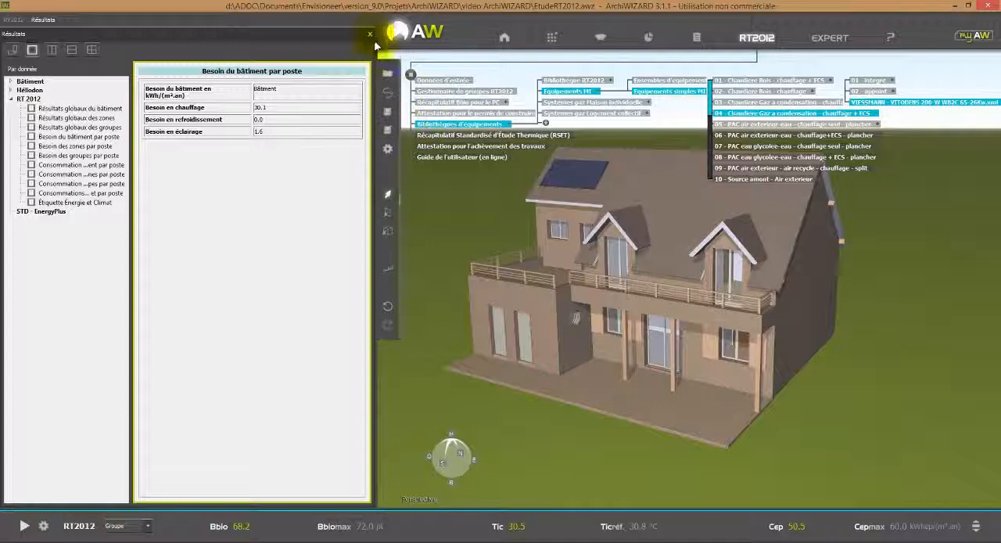
Generate the uncertified Récapitulatif Standardisé d'Étude Thermique (RSET), read through the report and close it.
click(370, 34)
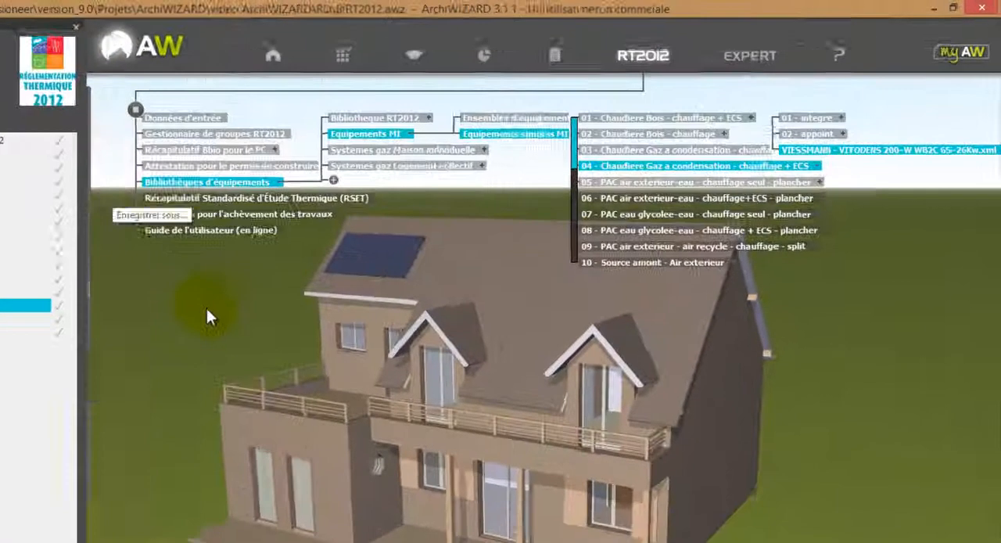
click(507, 123)
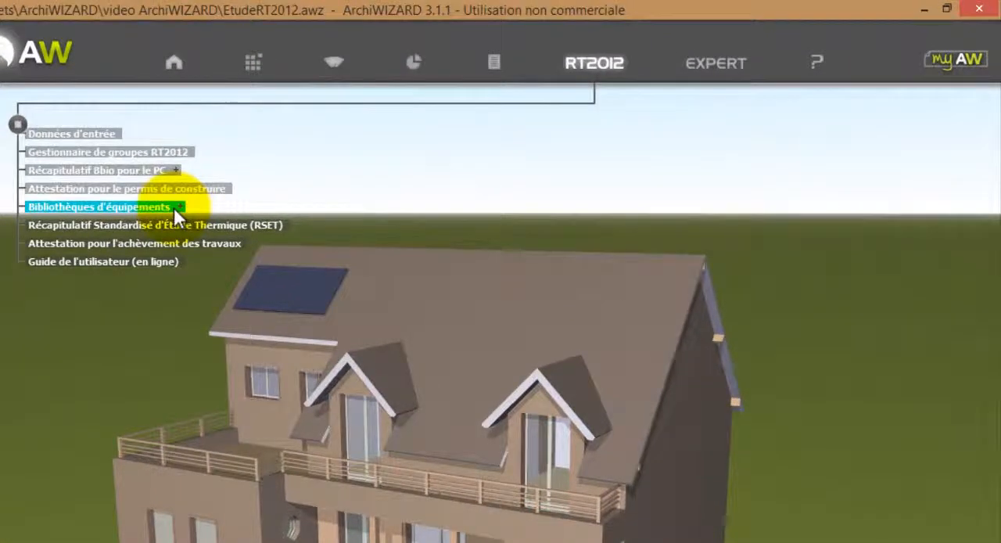
click(168, 225)
click(327, 484)
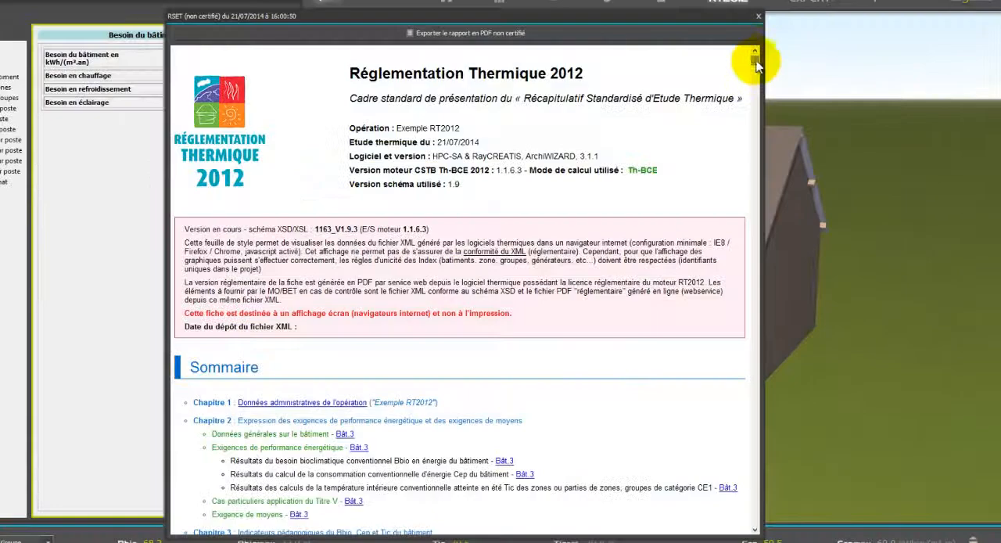
drag(756, 65, 717, 273)
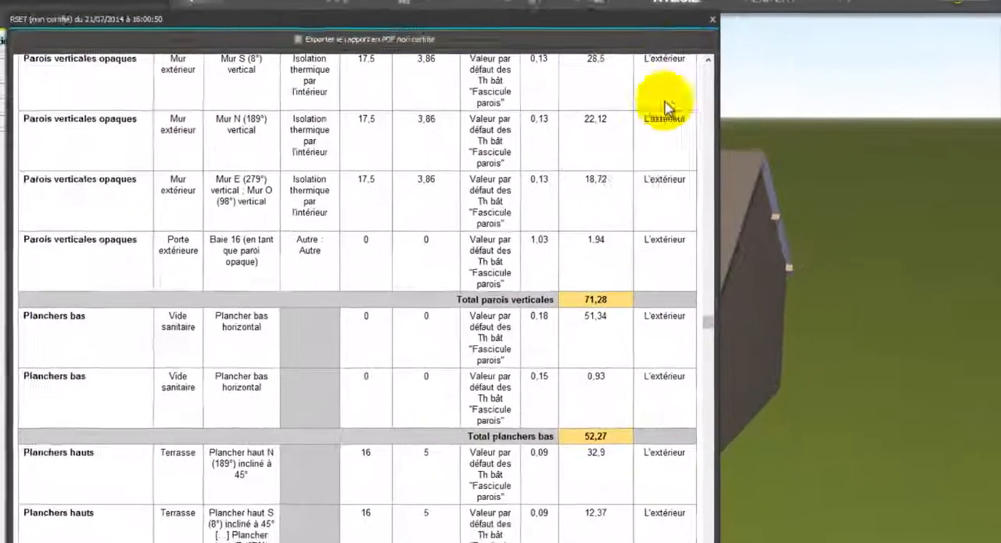
click(713, 19)
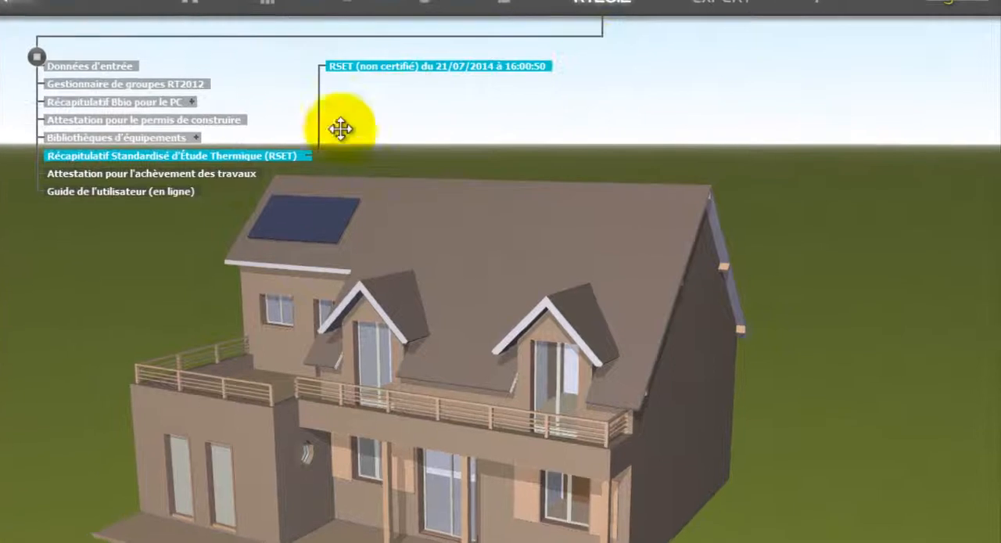
Certify the RSET for the attestation of works completion and save it as EtudeRT2012 - RSET.xml in the video ArchiWIZARD folder.
click(242, 172)
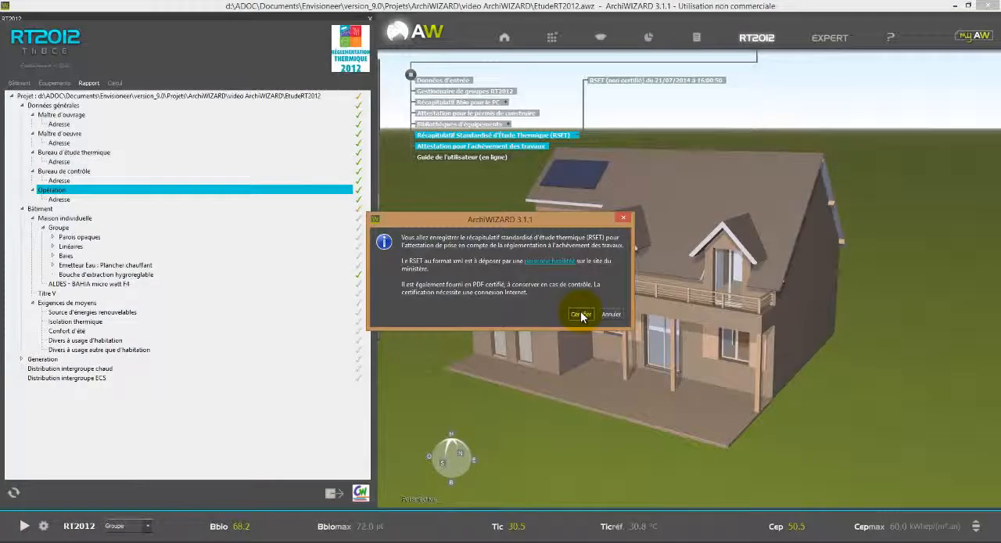
click(316, 447)
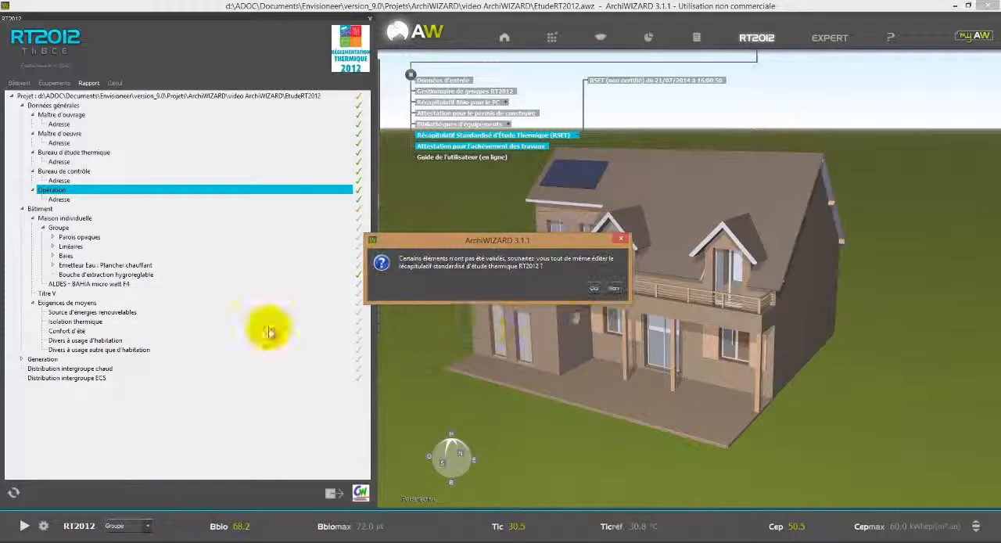
click(594, 289)
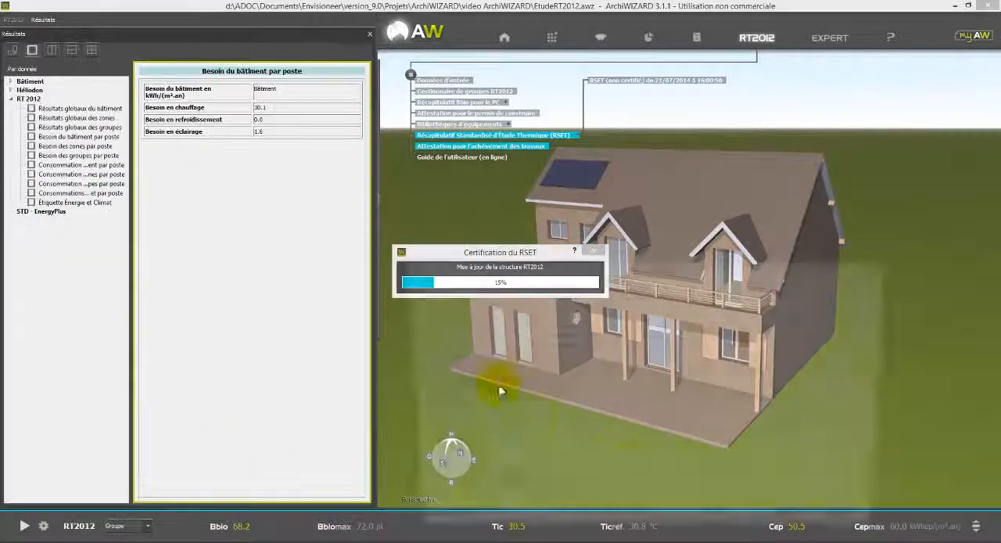
scroll(493, 380, up, 3)
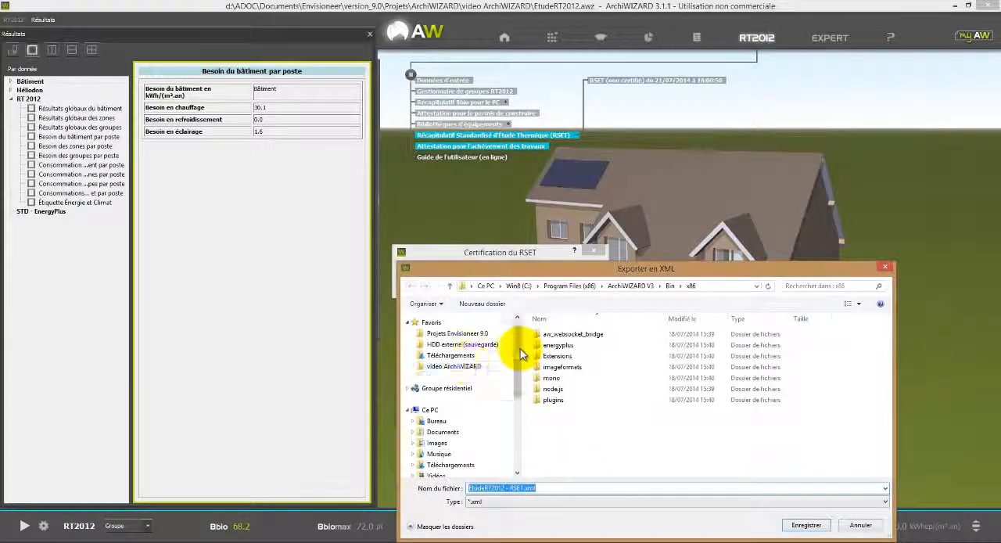
click(473, 368)
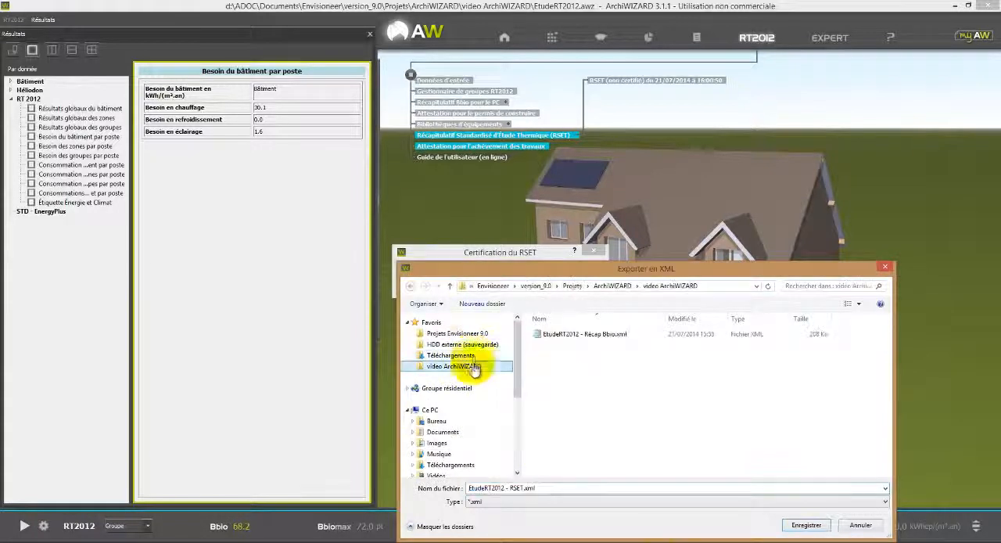
click(806, 525)
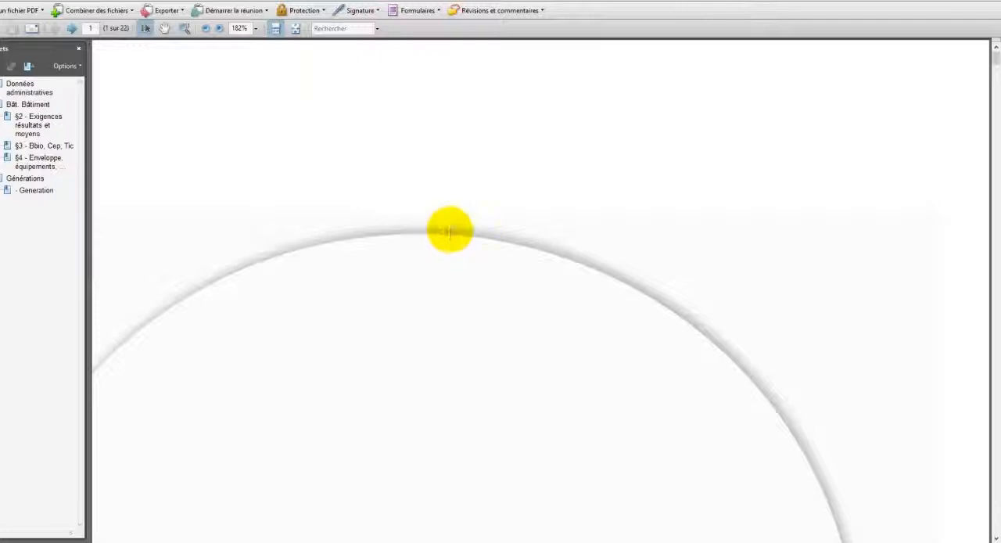
Read through the certified RSET report, from the administrative data through the Bbio, Cep and Tic indicators to the envelope and bay summaries.
ctrl+scroll(479, 255, down, 5)
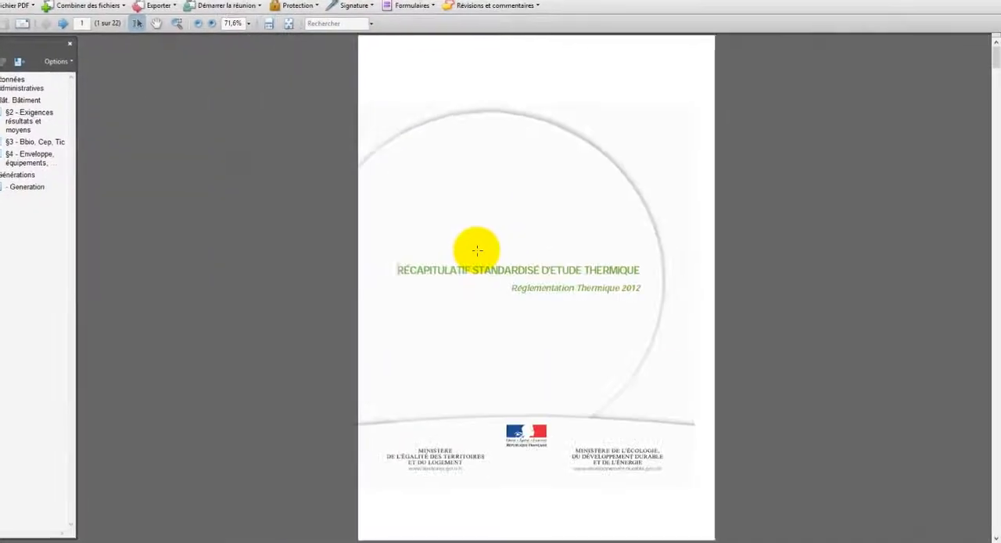
scroll(557, 259, down, 2)
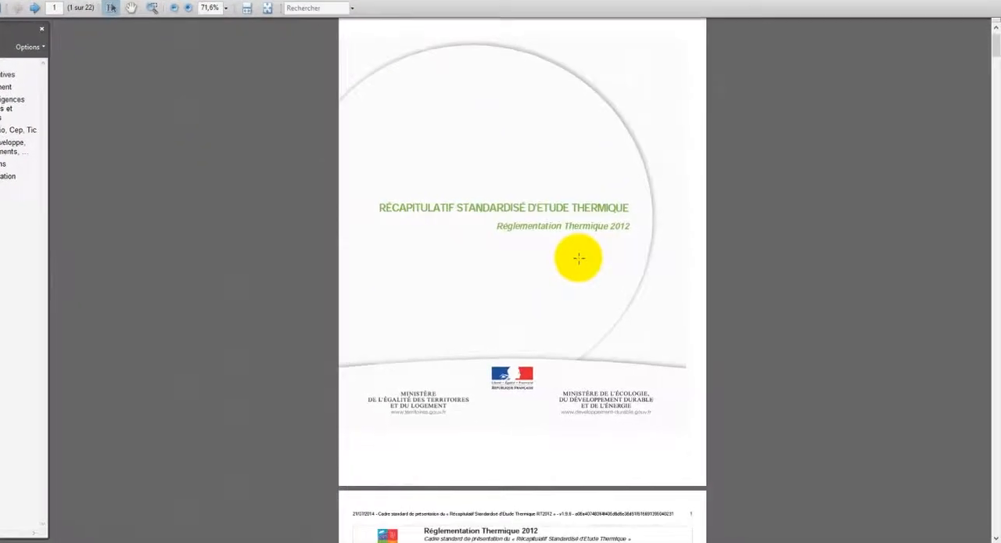
scroll(579, 258, down, 5)
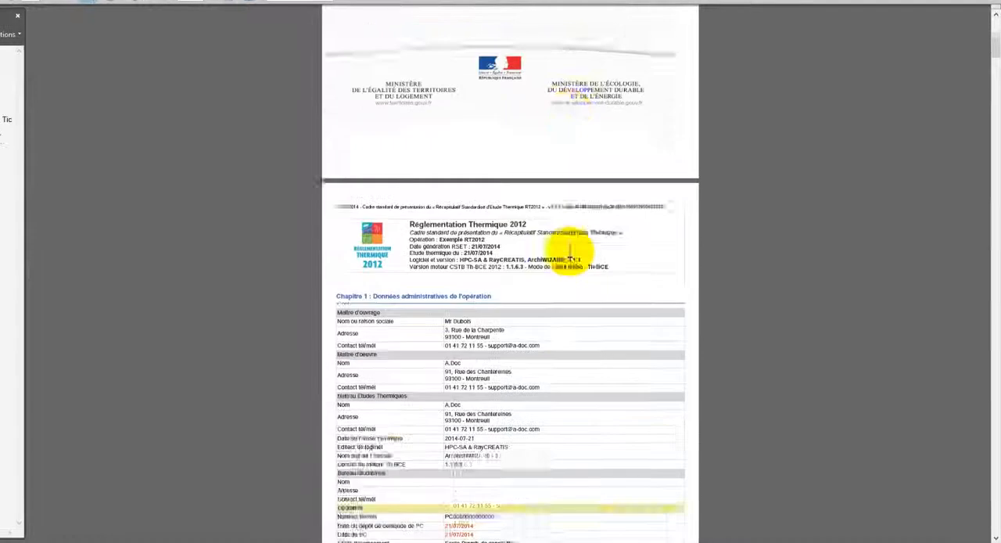
scroll(570, 256, down, 5)
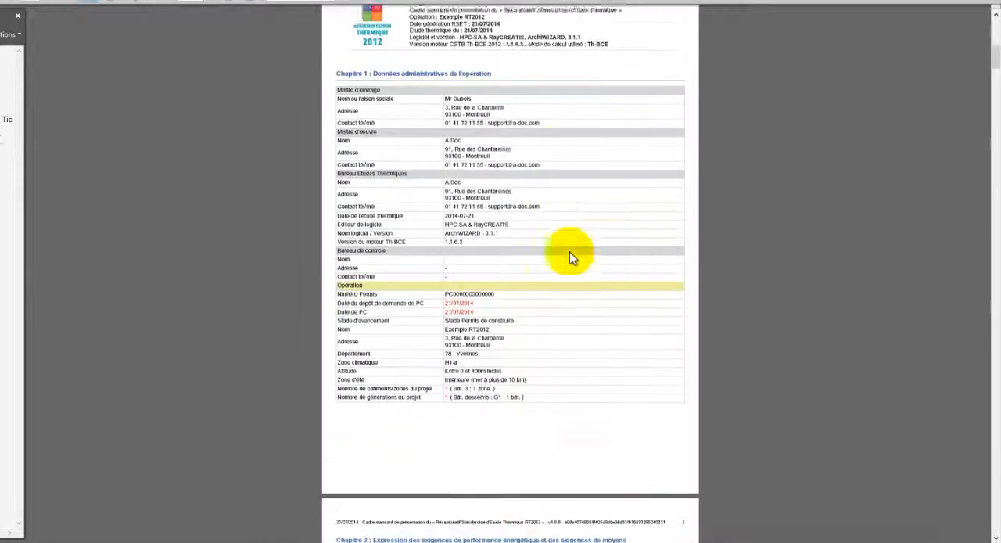
scroll(570, 251, down, 6)
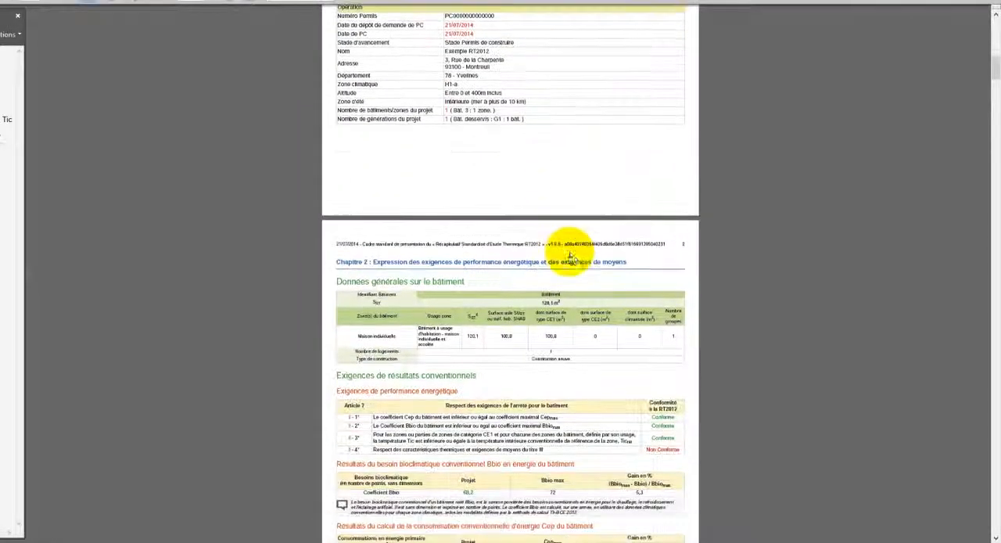
scroll(570, 252, down, 10)
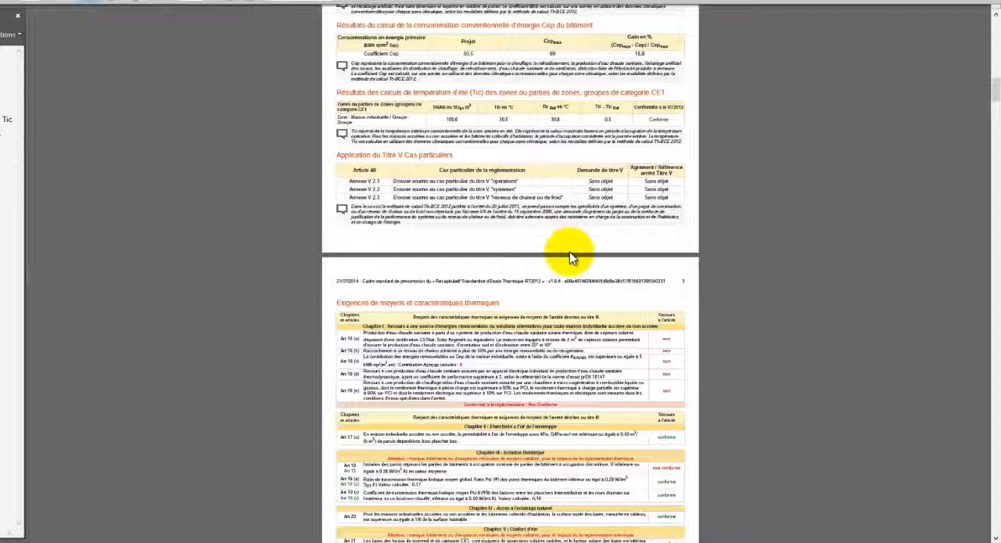
scroll(570, 256, down, 15)
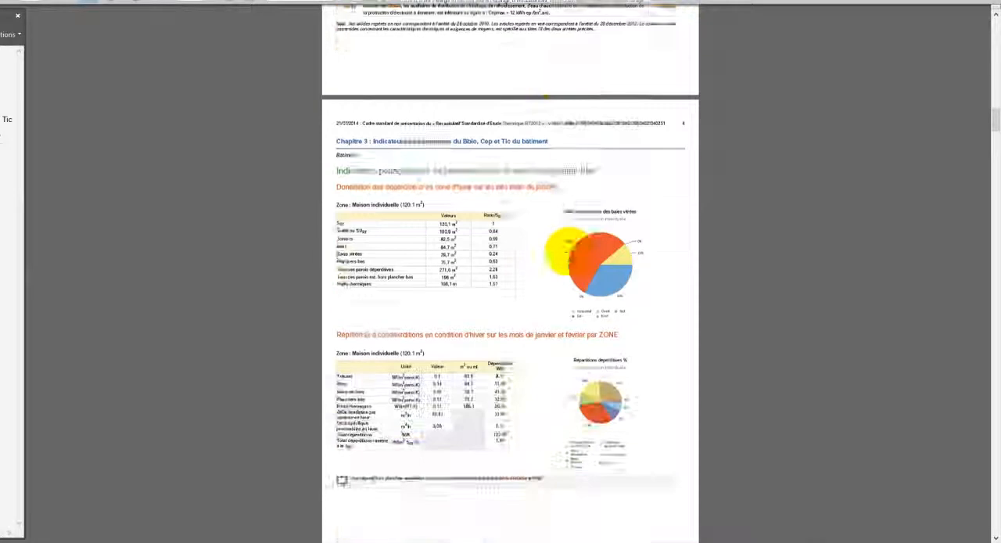
scroll(570, 252, down, 13)
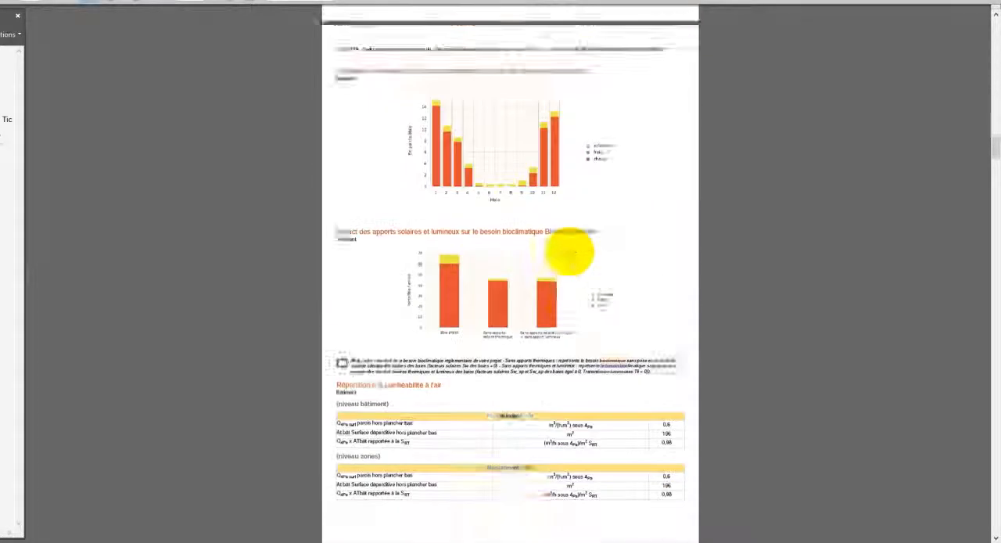
scroll(569, 252, down, 10)
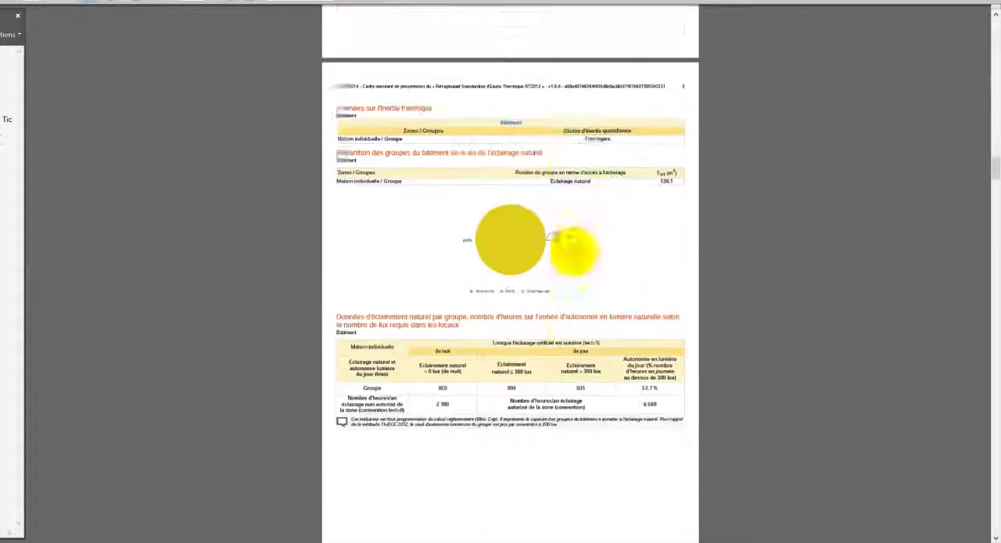
scroll(573, 251, down, 12)
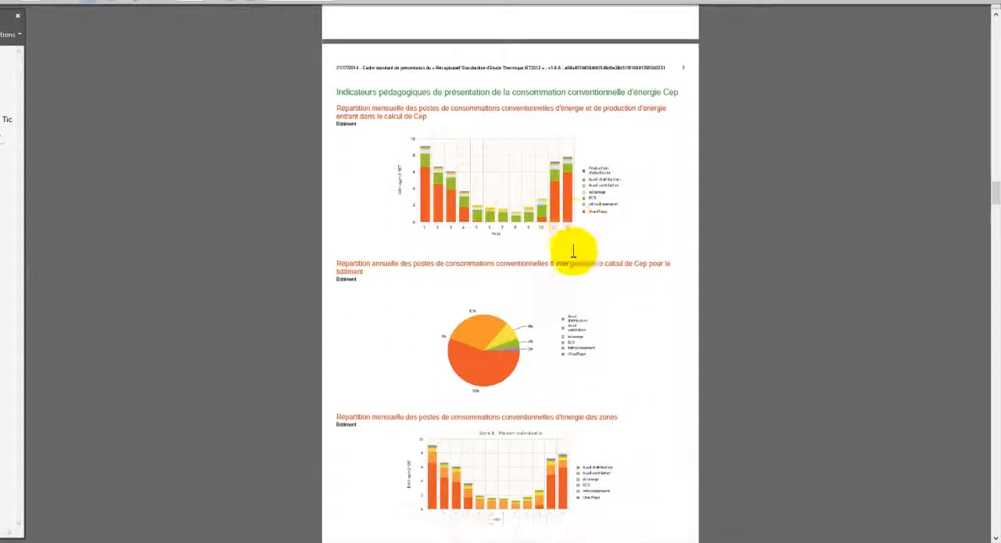
scroll(574, 250, down, 14)
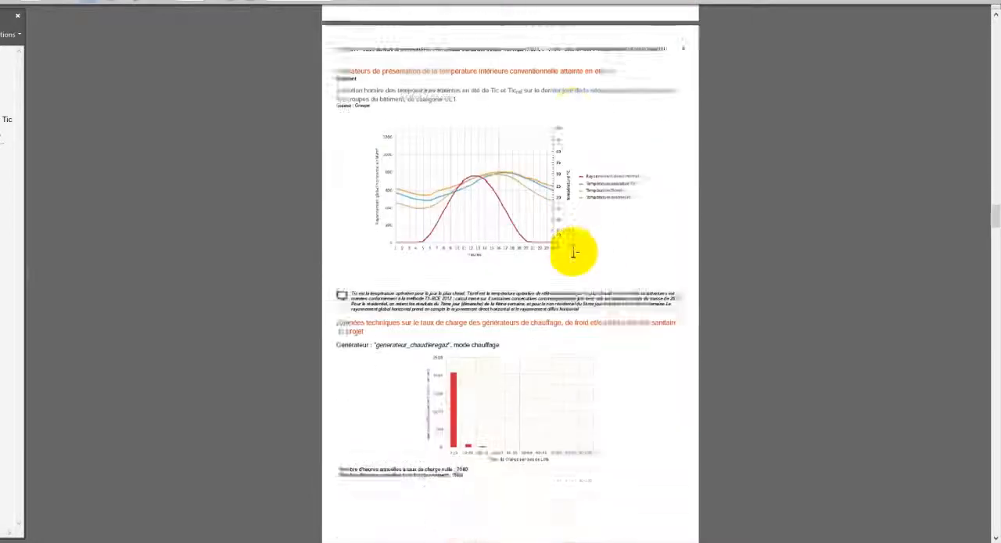
scroll(574, 252, down, 15)
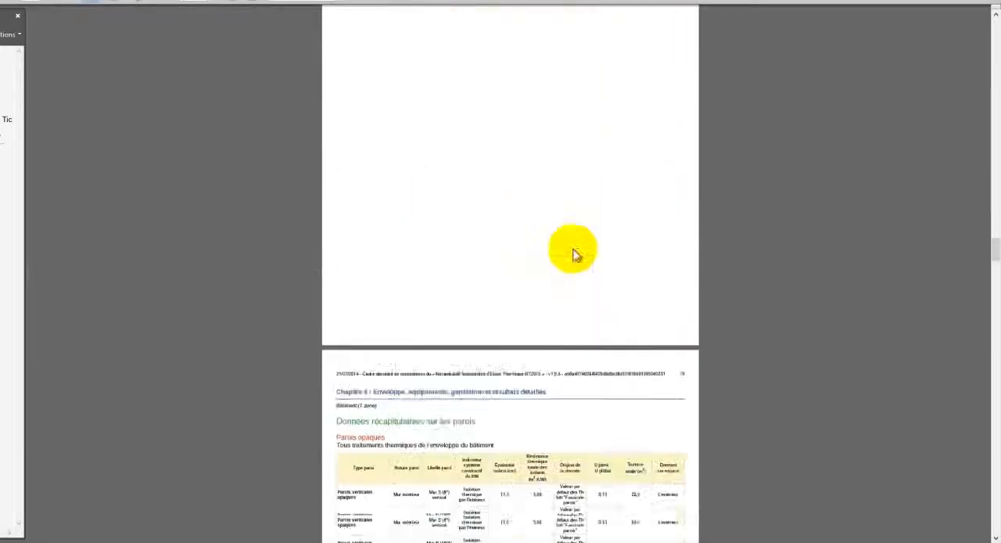
scroll(574, 252, down, 17)
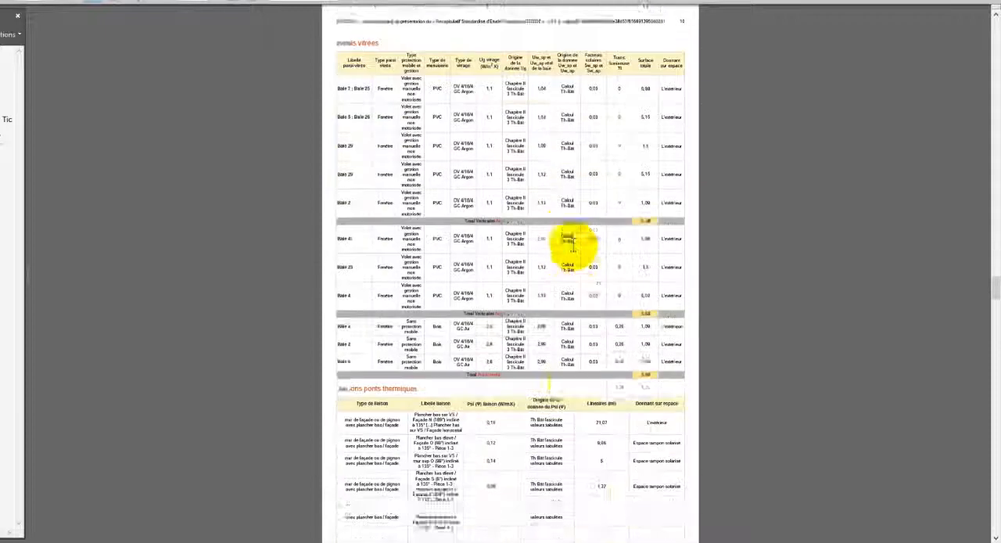
scroll(574, 243, down, 20)
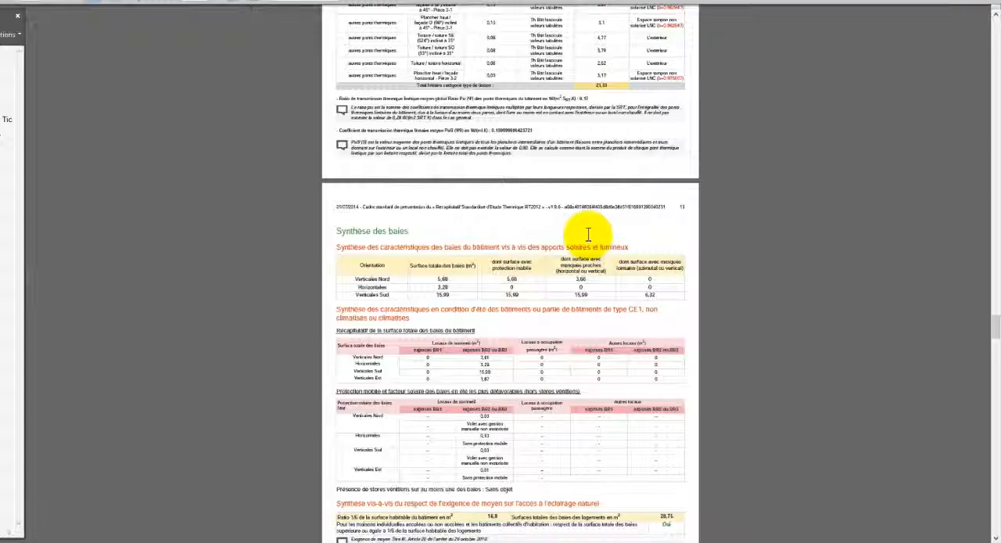
scroll(587, 234, down, 12)
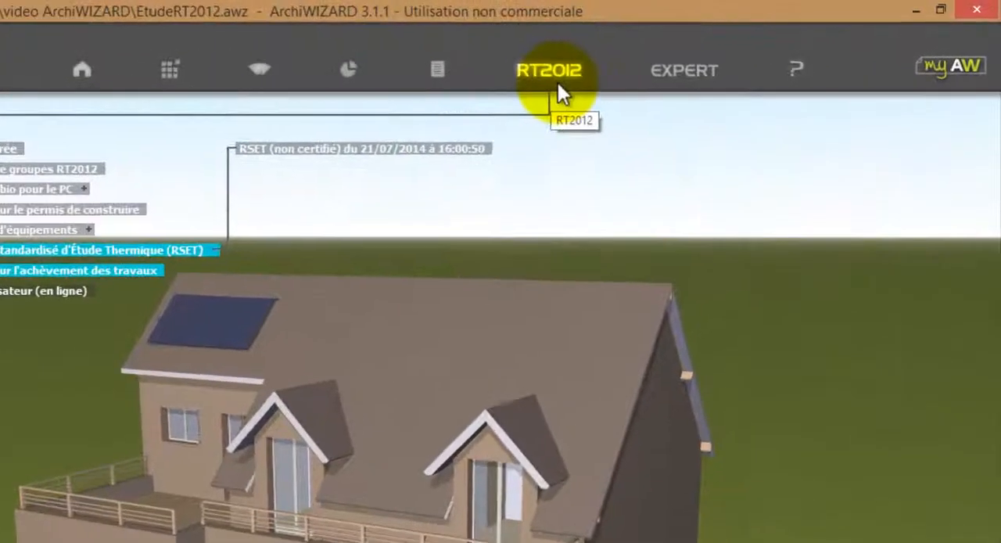
Launch the EN 12831 heat-loss calculation from the expert tools and widen its results area beside the 3D model.
click(638, 60)
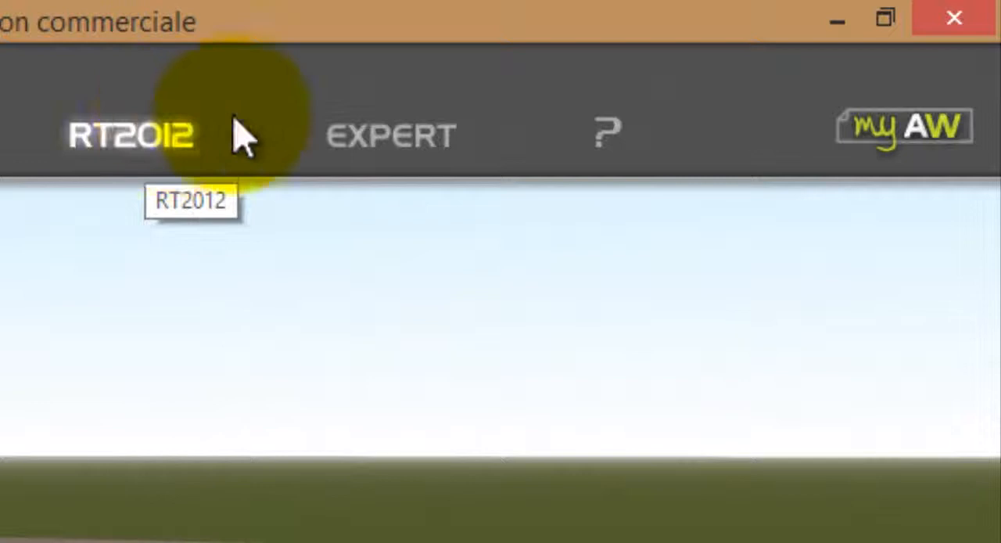
click(395, 145)
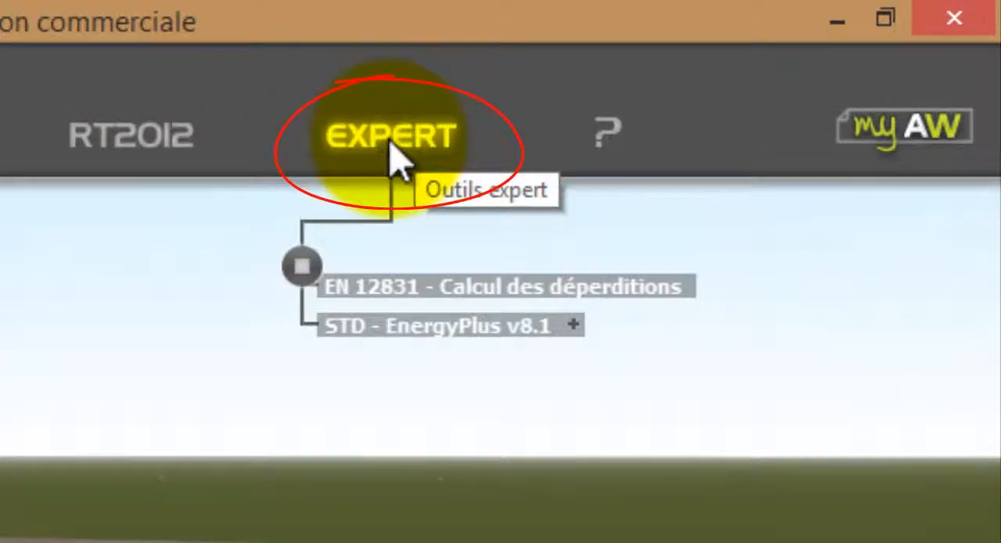
click(502, 297)
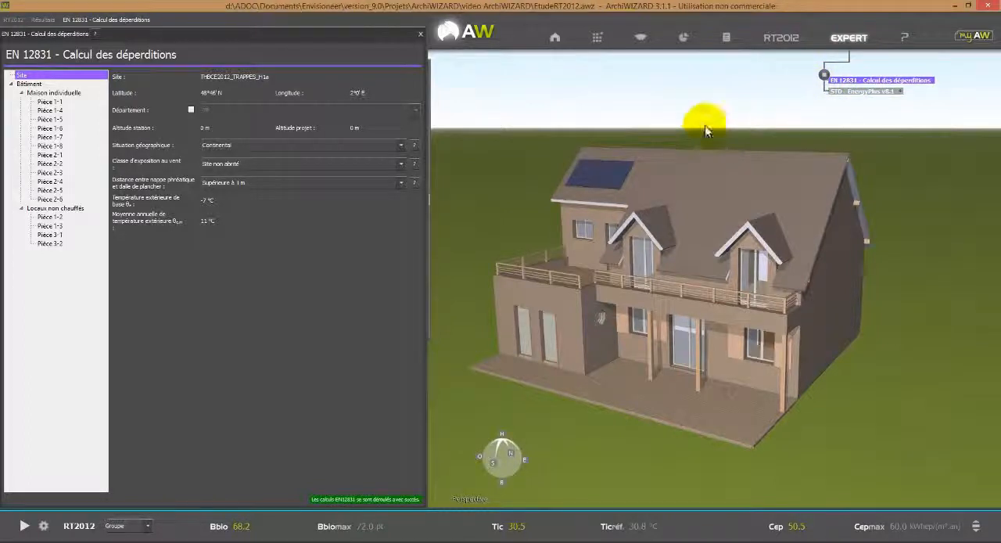
mouse_move(427, 237)
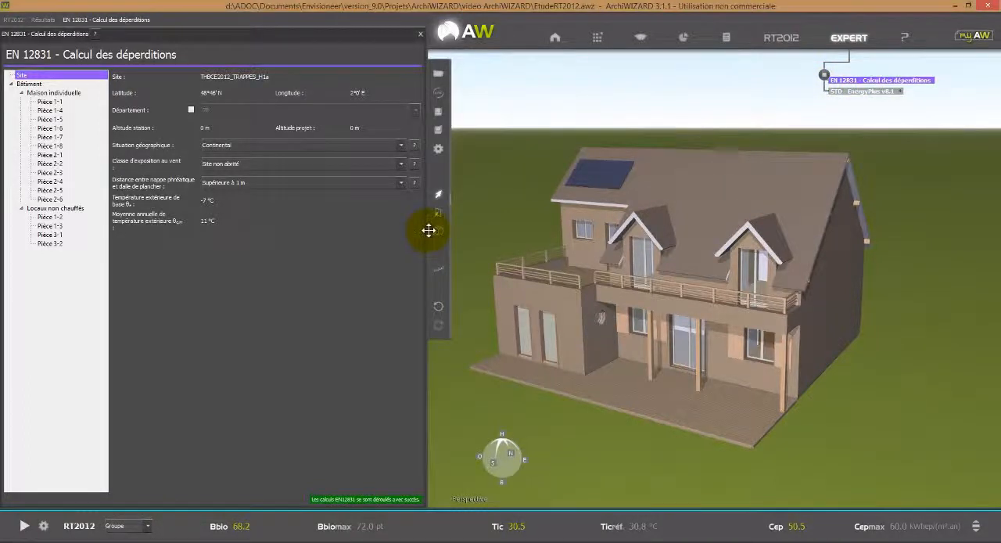
drag(429, 230, 512, 228)
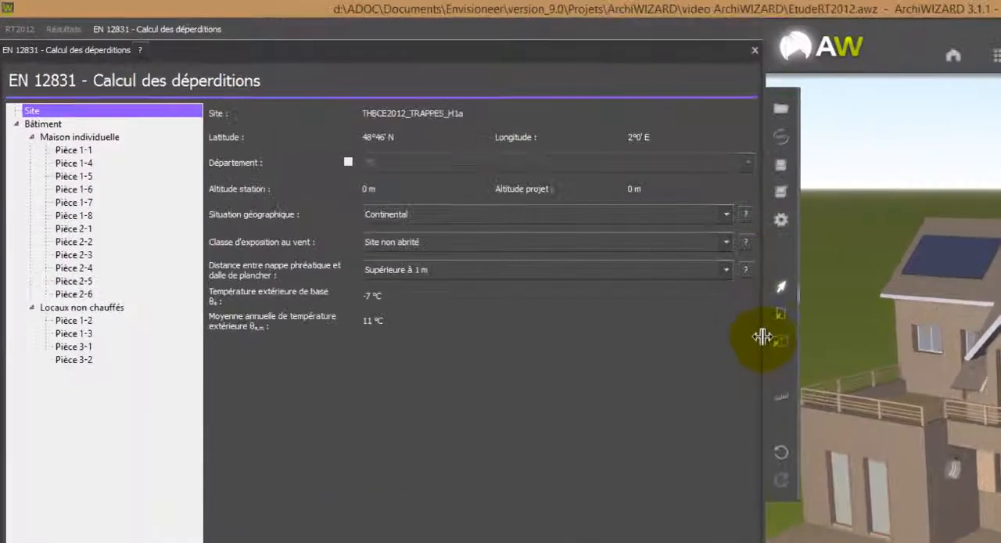
drag(762, 336, 761, 338)
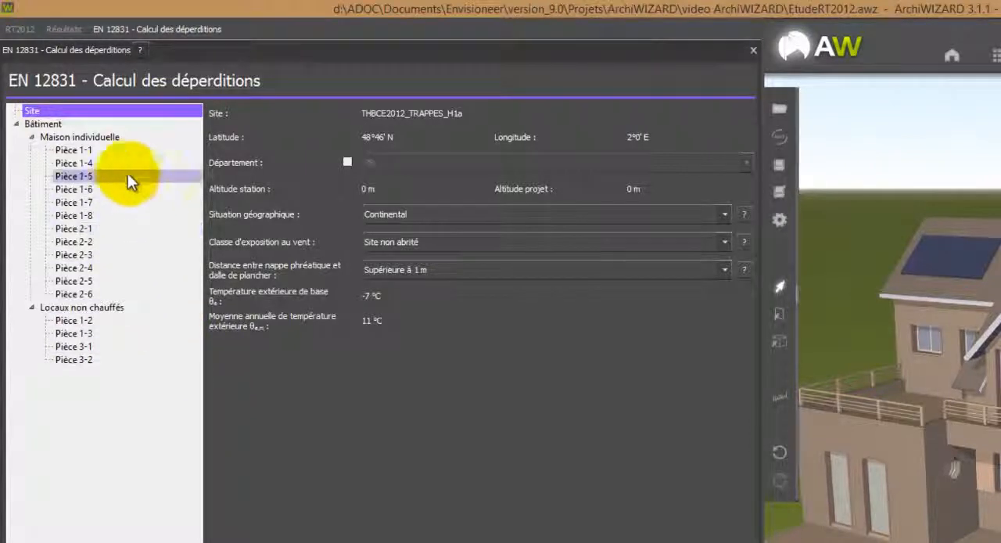
Examine the EN 12831 room-by-room heat losses for Pièce 1-1 and the whole Maison individuelle zone.
click(108, 152)
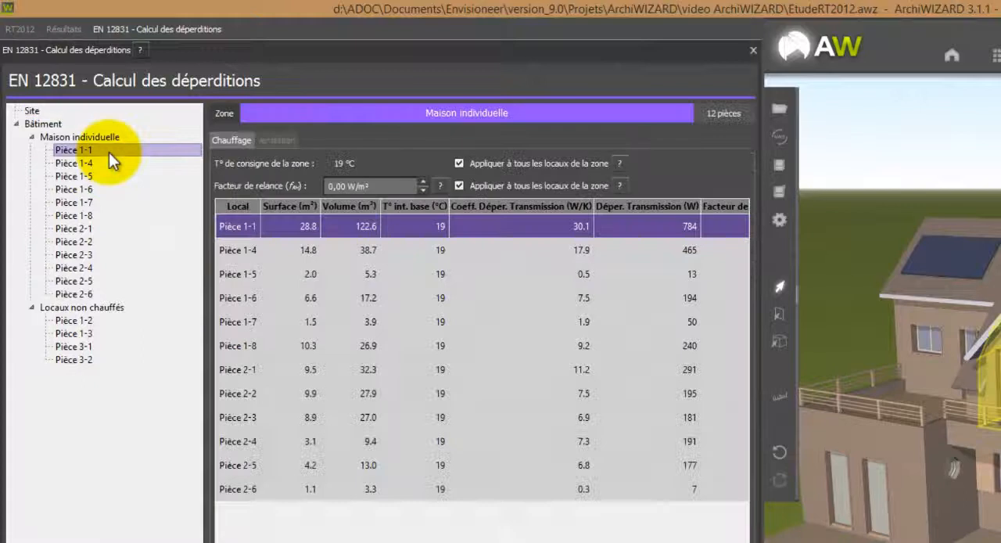
click(102, 140)
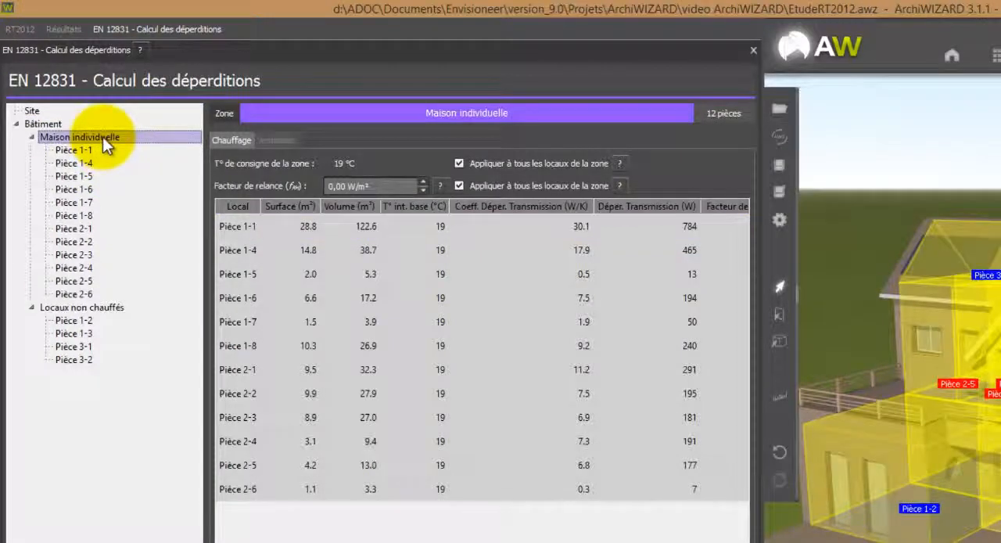
click(104, 137)
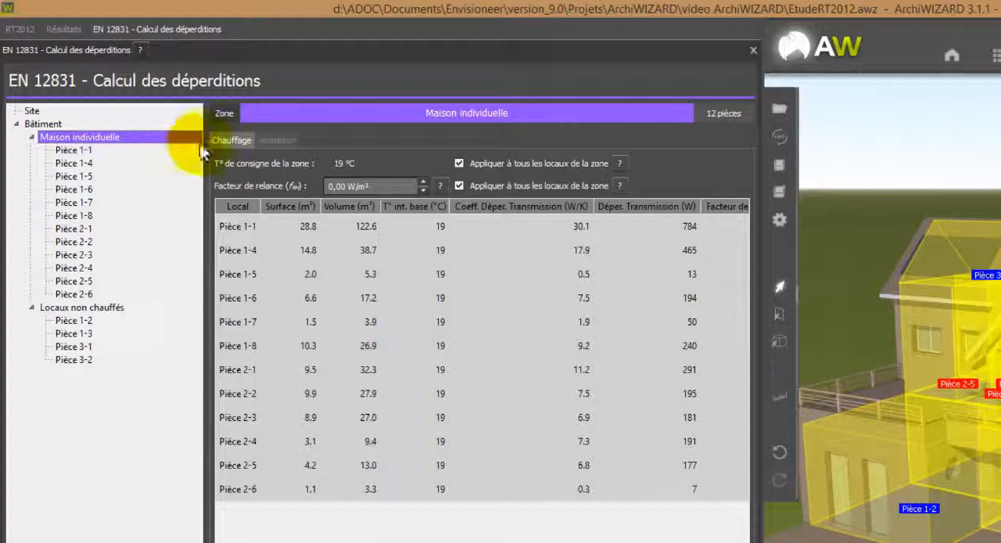
click(274, 141)
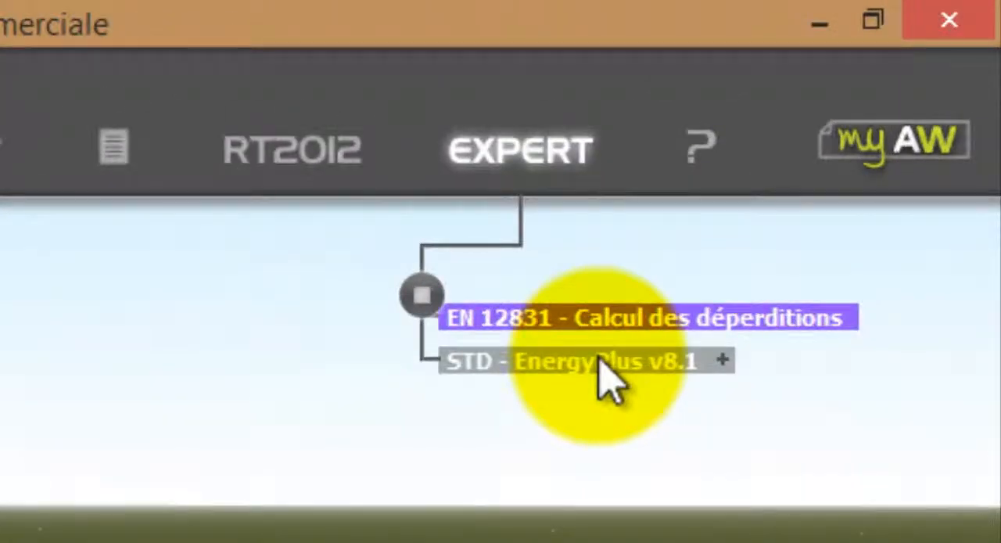
Create and run the EnergyPlus simulation EtudeRT2012 V1, starting 1 Janvier for 365 days with a 60 mn time step, and close the simulation manager.
click(599, 361)
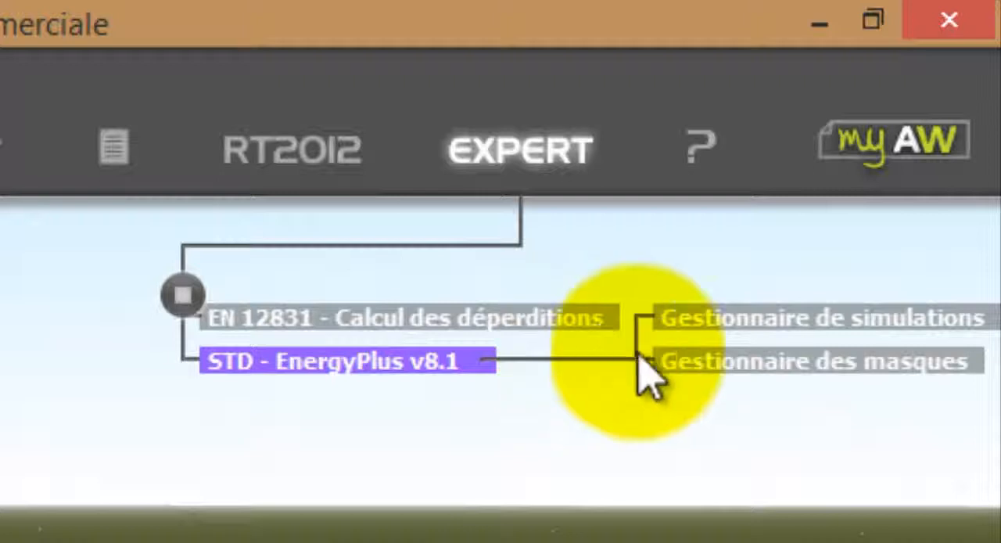
click(884, 317)
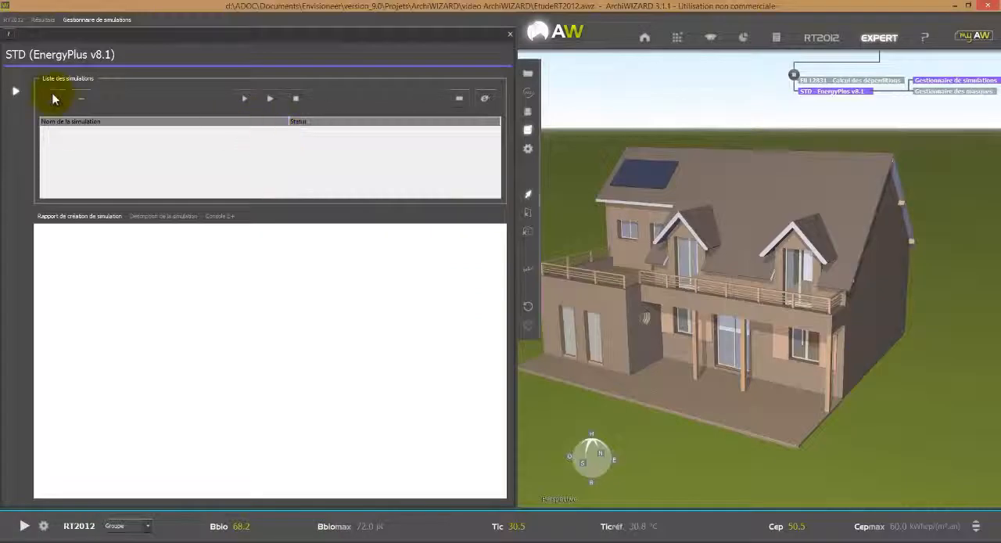
click(55, 99)
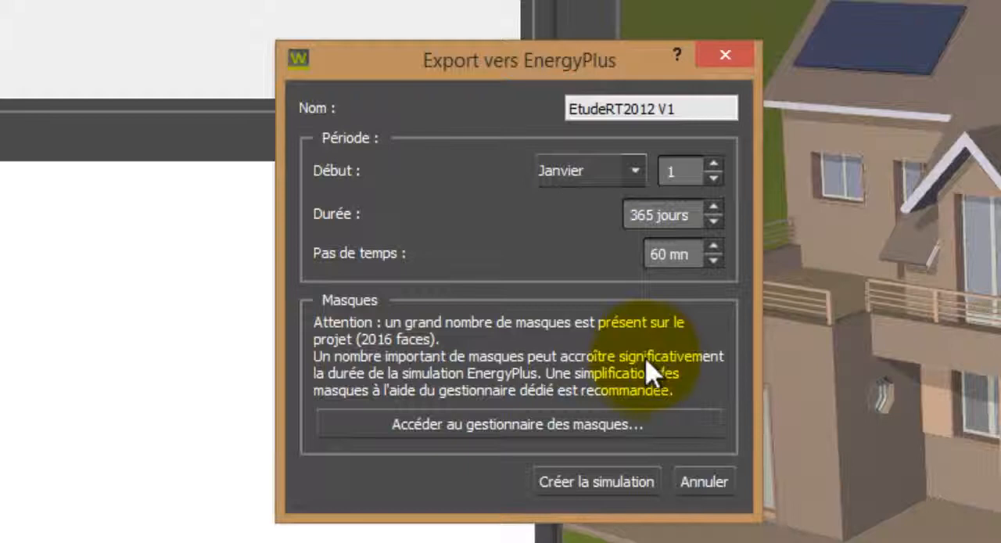
click(618, 482)
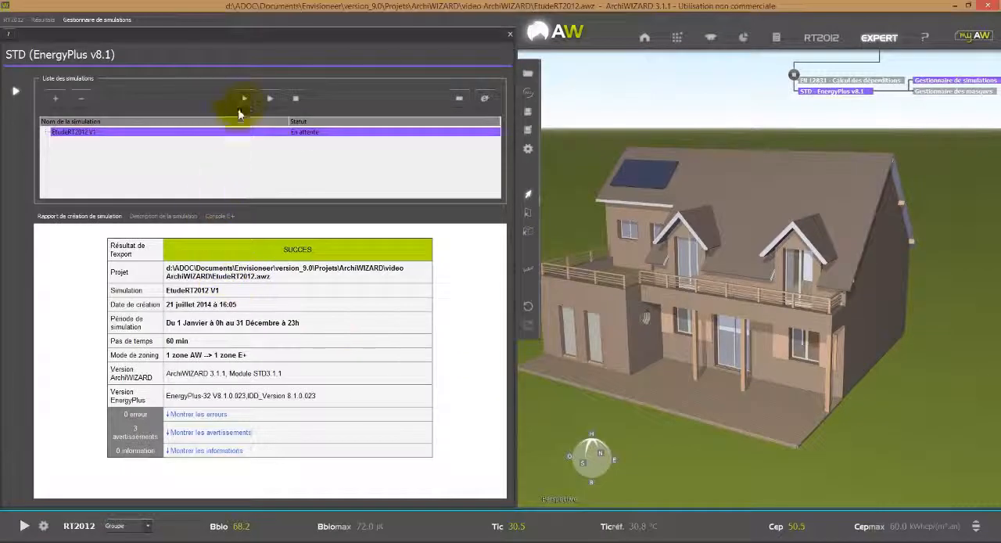
click(245, 105)
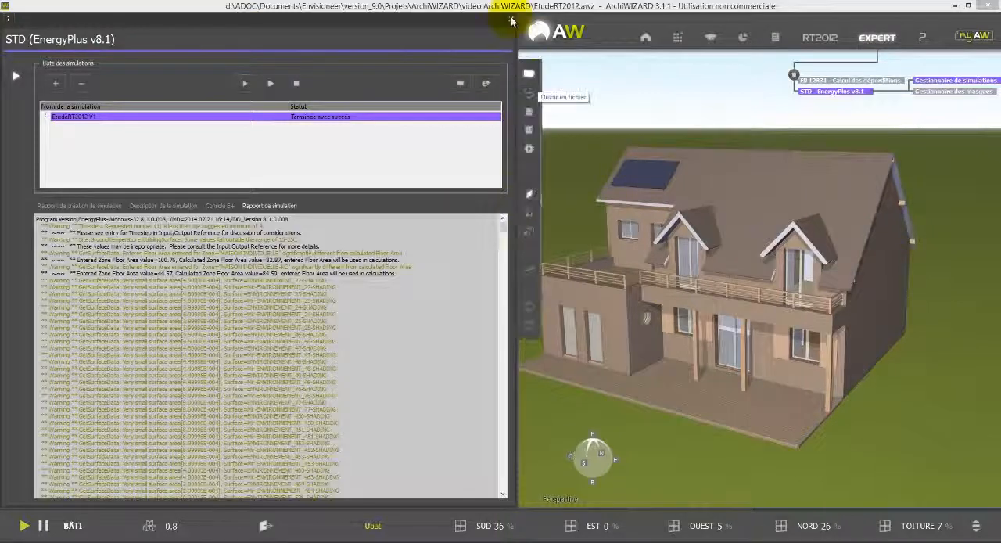
click(512, 20)
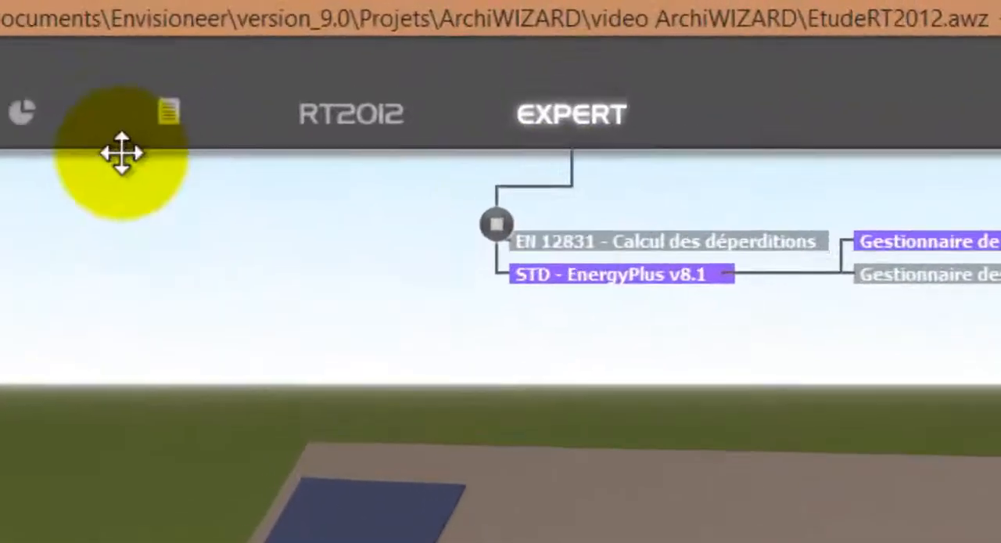
Open the report editor and add the Bâtiment results Chiffres clés and Balance énergétique, as table and chart, to the report outline.
click(168, 111)
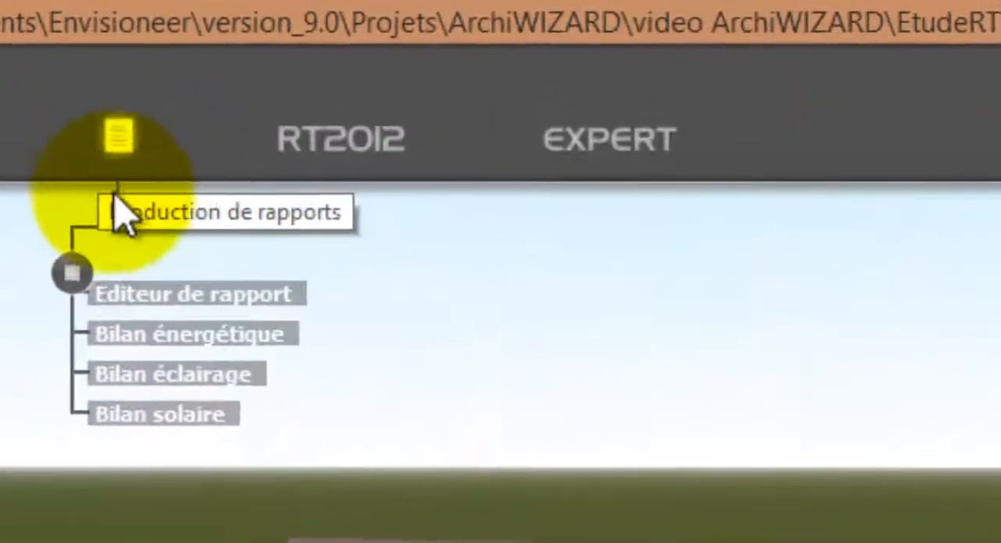
click(180, 302)
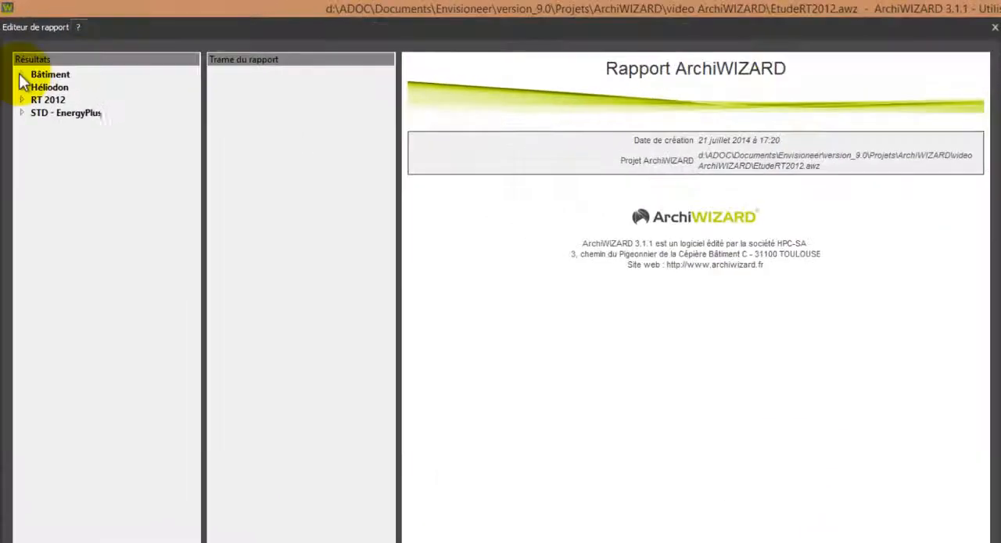
click(14, 52)
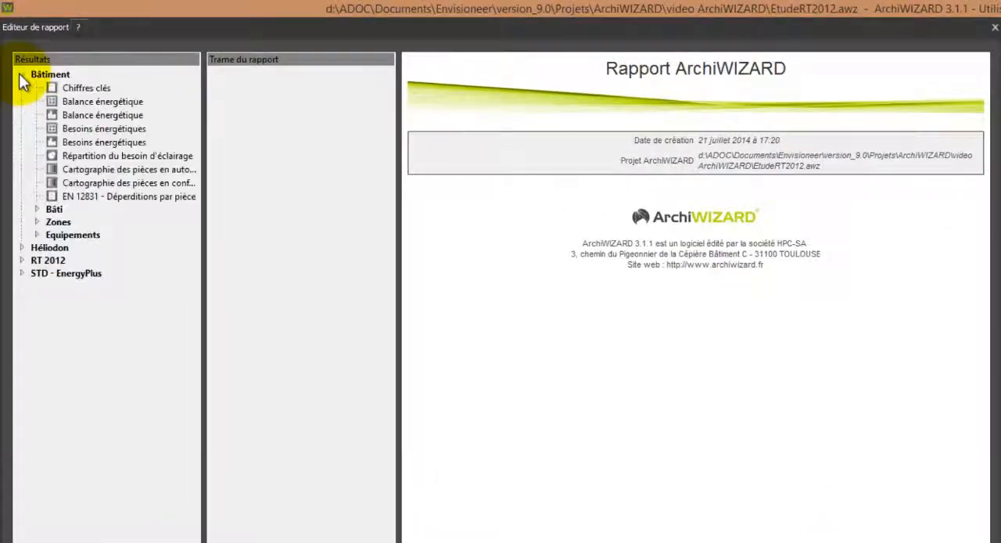
click(62, 104)
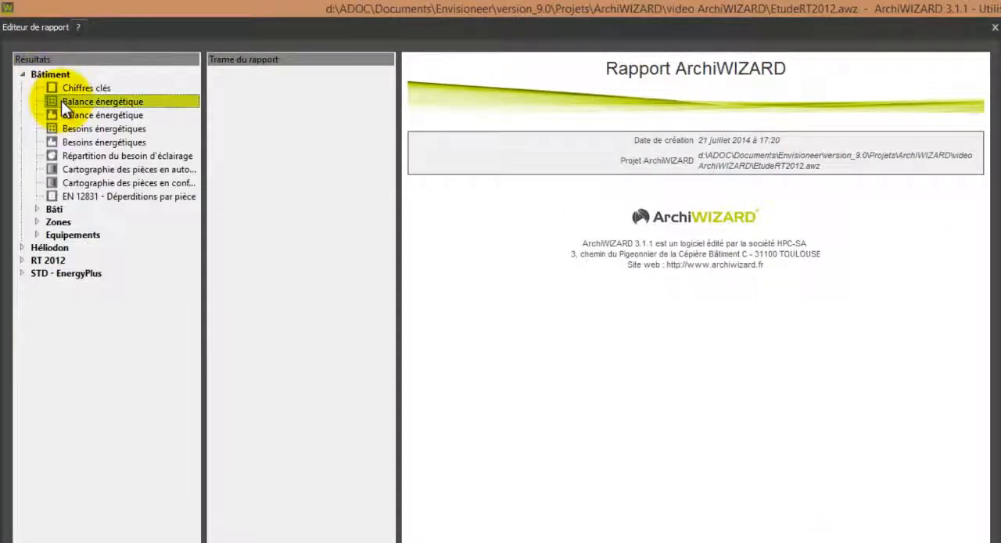
drag(68, 89, 218, 104)
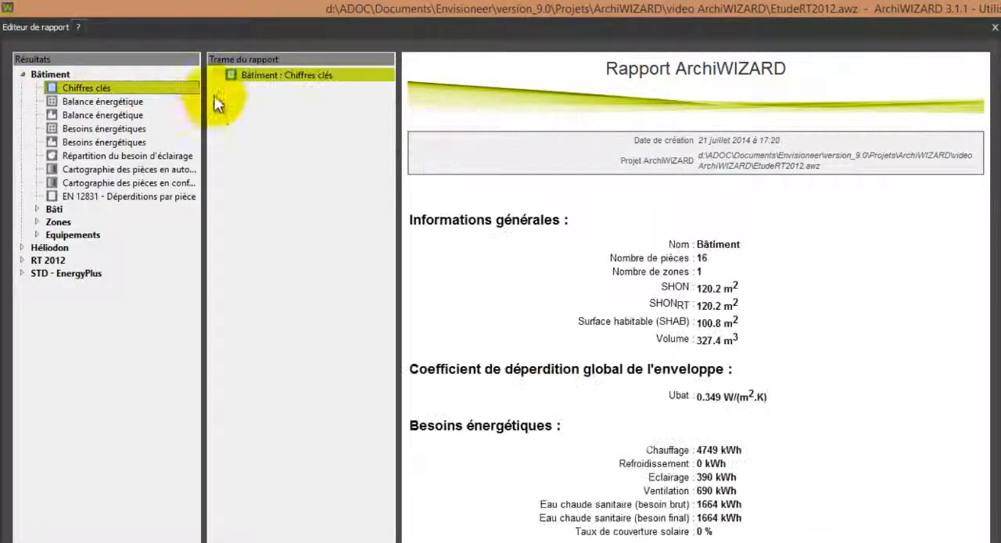
drag(96, 102, 317, 115)
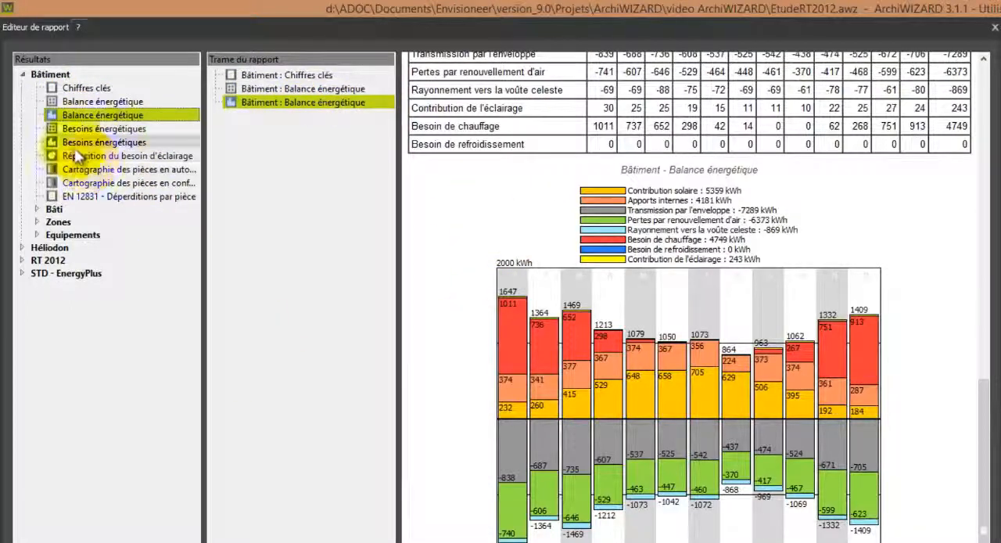
Add the Bâtiment results Répartition du besoin d'éclairage, Cartographie des pièces en confort lumineux and EN 12831 - Déperditions par pièce to the report.
drag(78, 155, 299, 158)
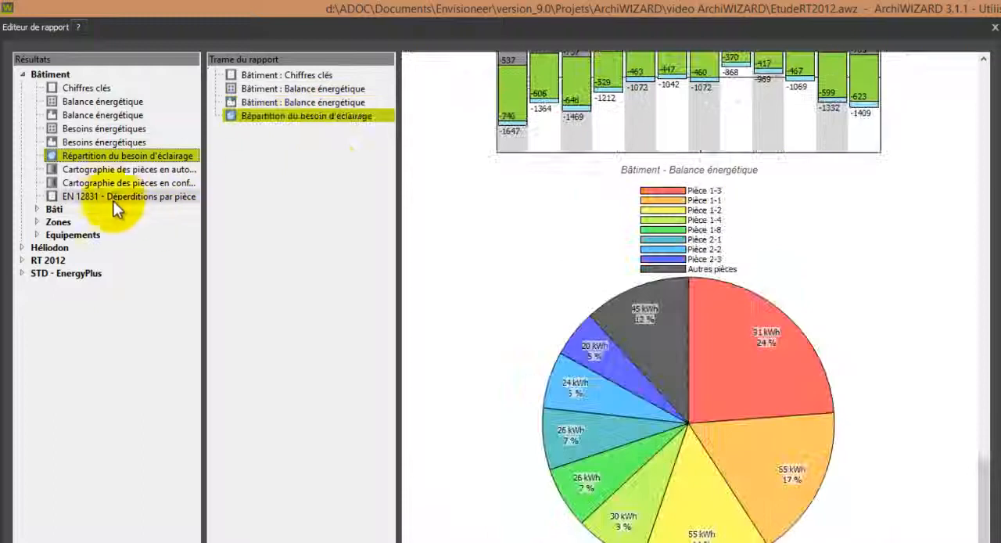
drag(118, 183, 324, 183)
click(171, 197)
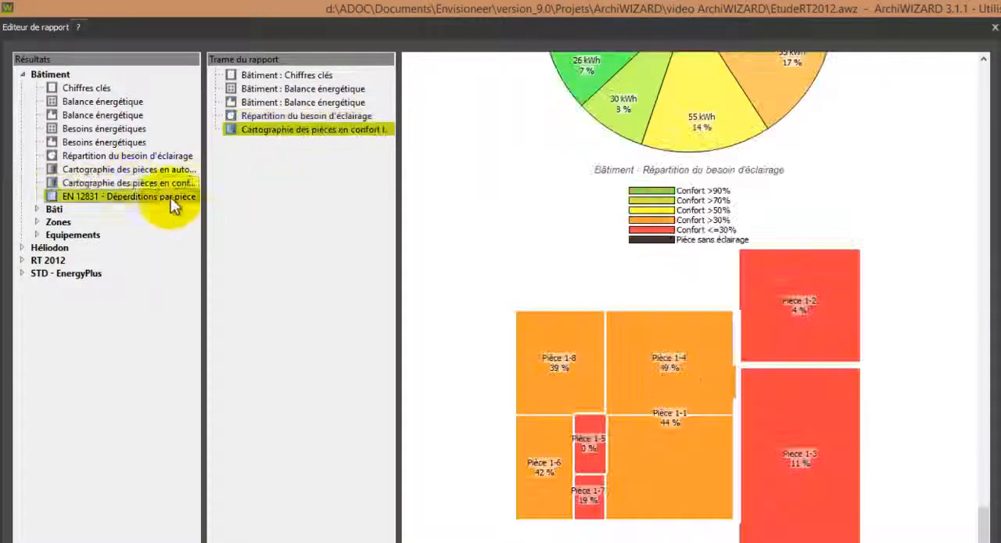
drag(170, 198, 308, 180)
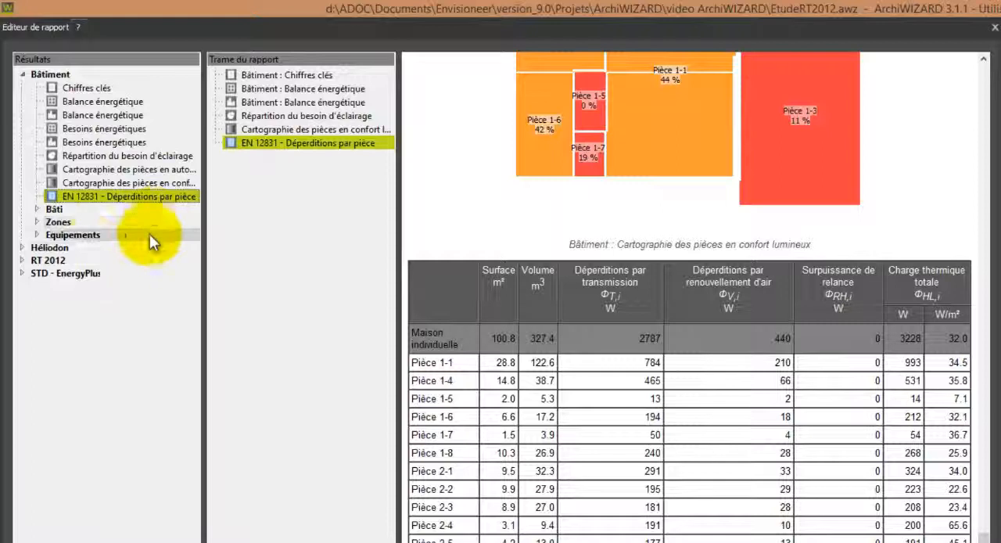
Add the RT 2012 global results for the building and zones, Consommations par énergie et par poste, and Étiquette Énergie et Climat, checking the preview.
click(22, 260)
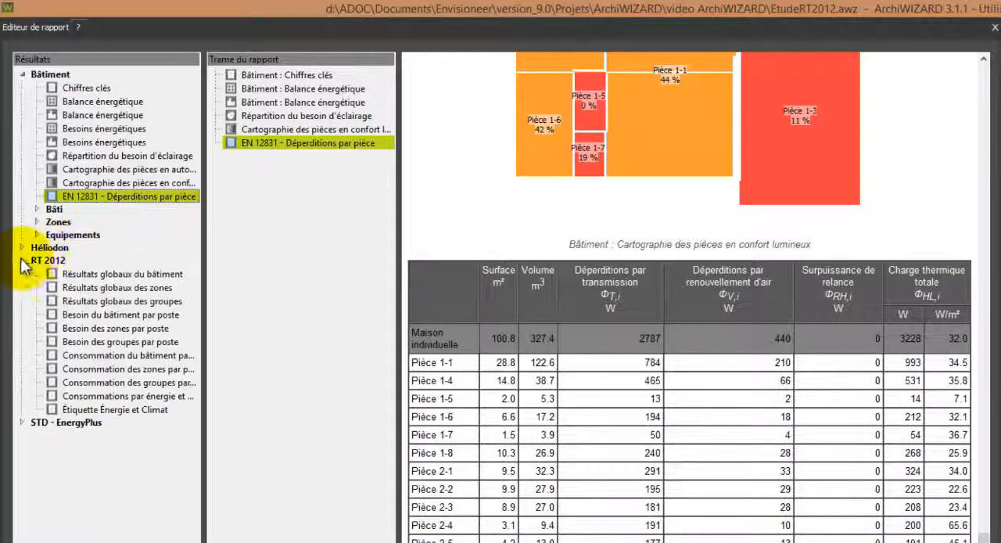
click(81, 274)
drag(80, 272, 295, 259)
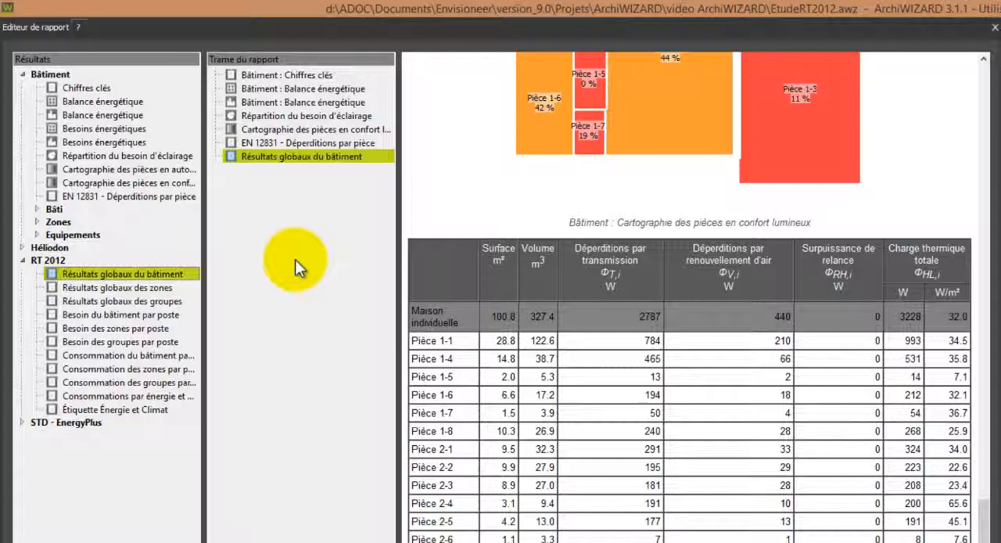
drag(123, 289, 279, 295)
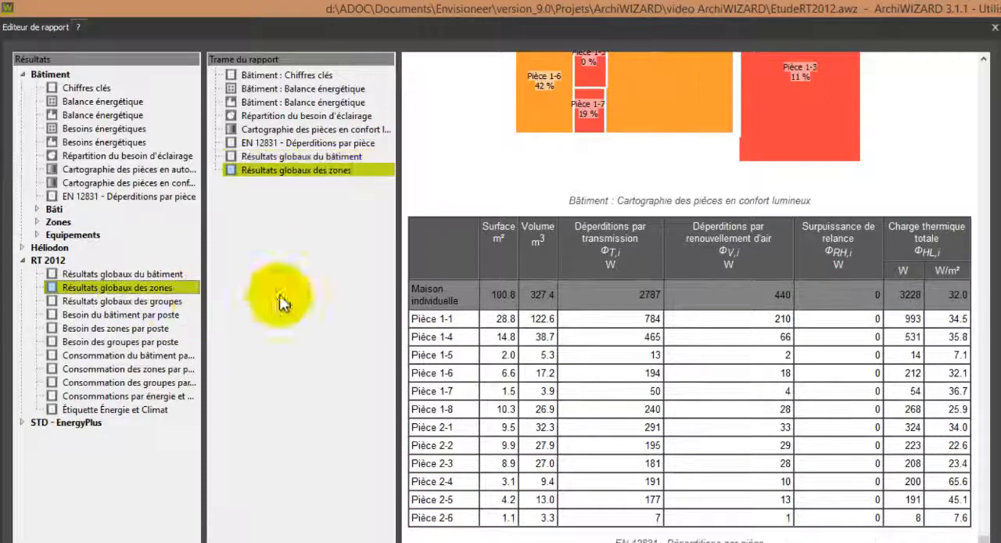
double_click(128, 395)
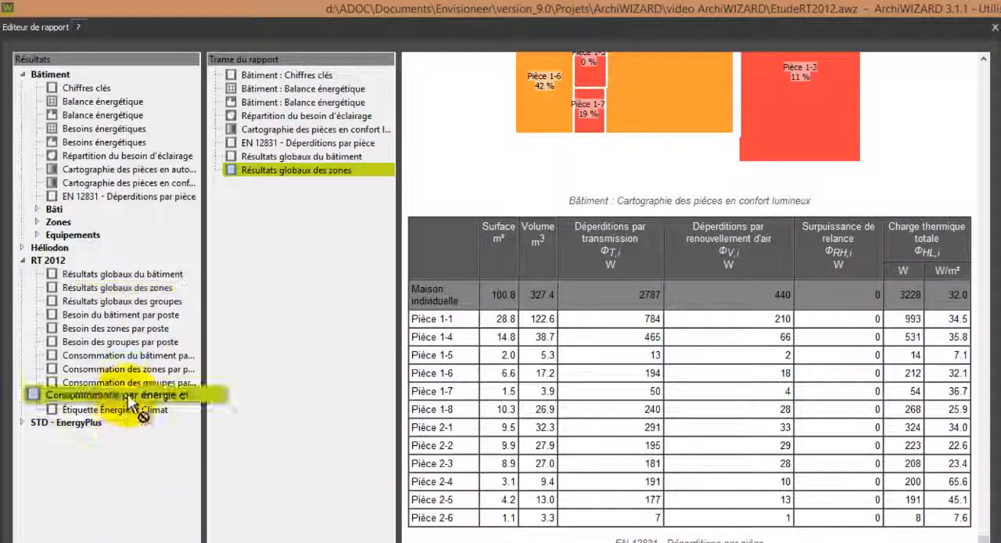
drag(125, 413, 290, 402)
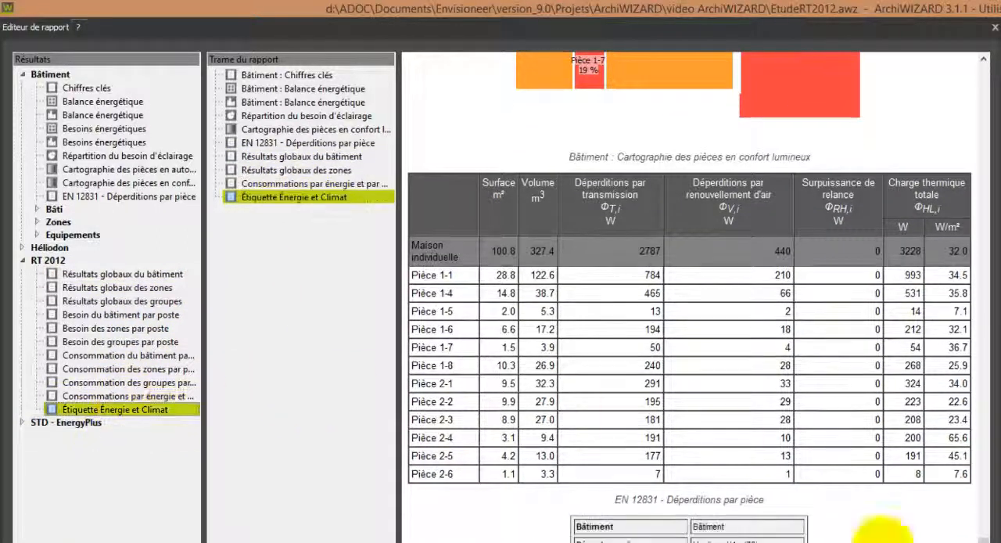
scroll(919, 536, down, 5)
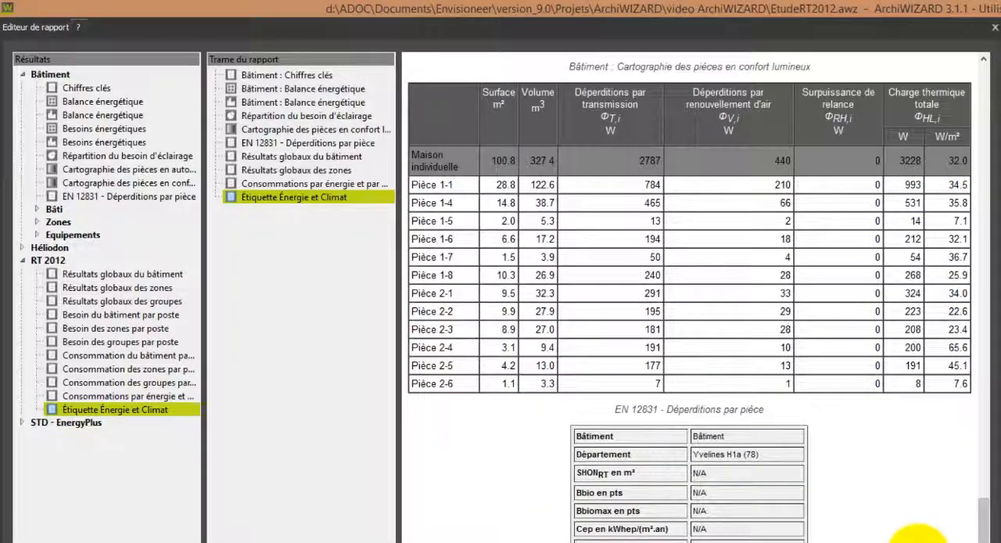
scroll(925, 534, up, 1)
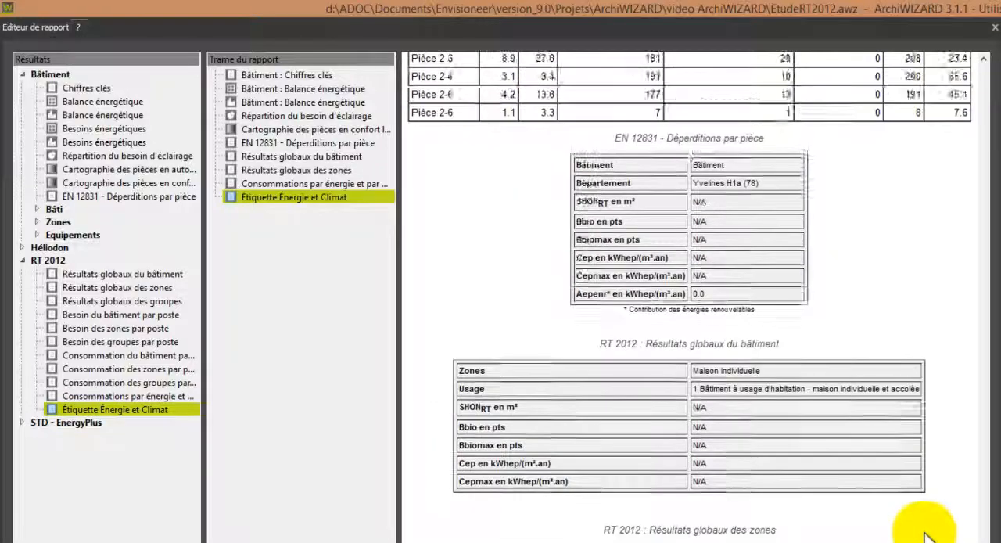
scroll(925, 533, down, 1)
scroll(924, 533, up, 2)
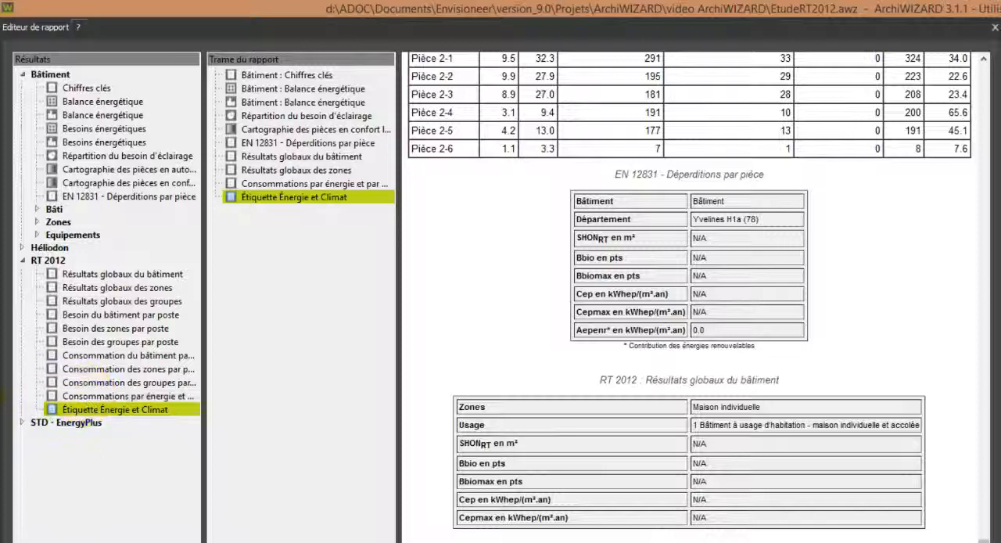
Add Chiffres clés and Surfaces from the global results of the EnergyPlus simulation EtudeRT2012 V1 to the report.
click(23, 423)
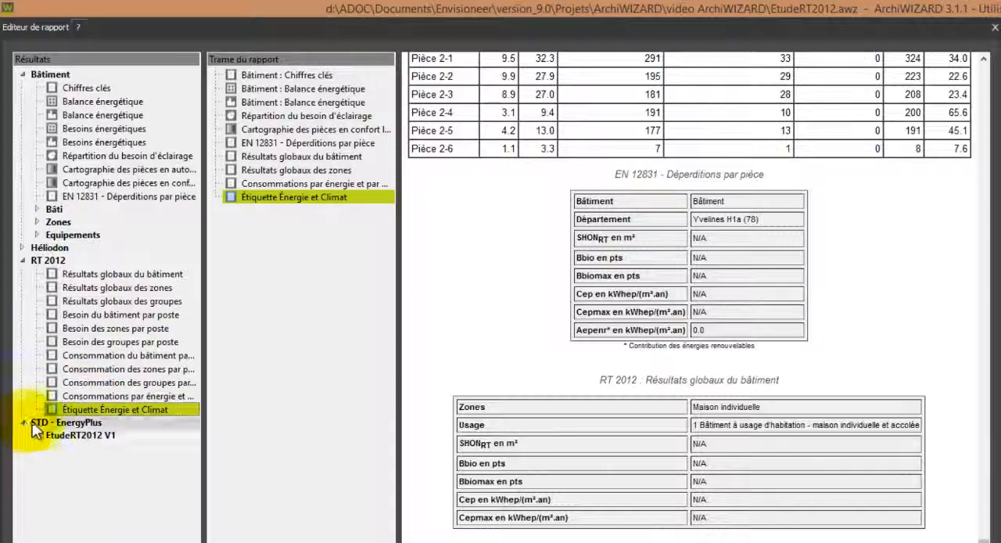
click(37, 435)
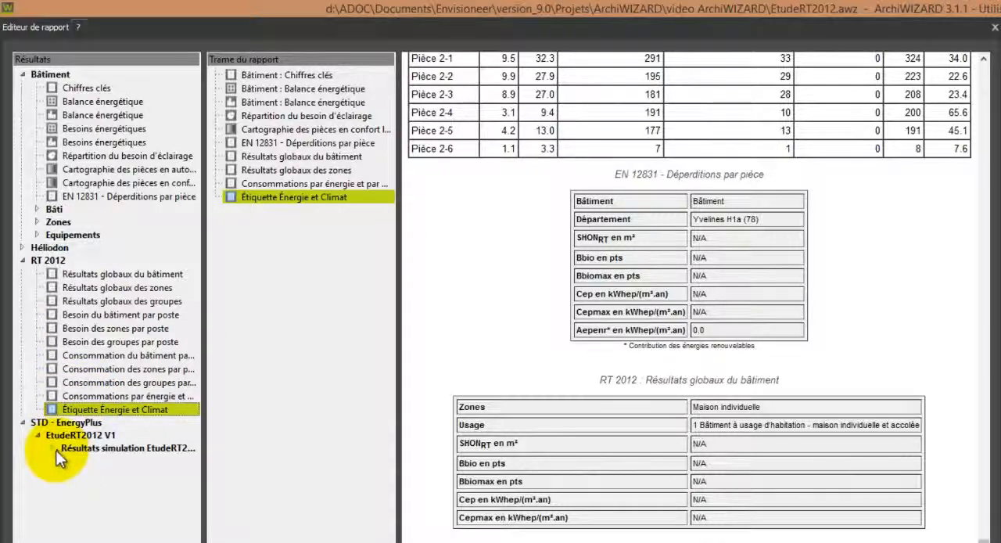
click(53, 449)
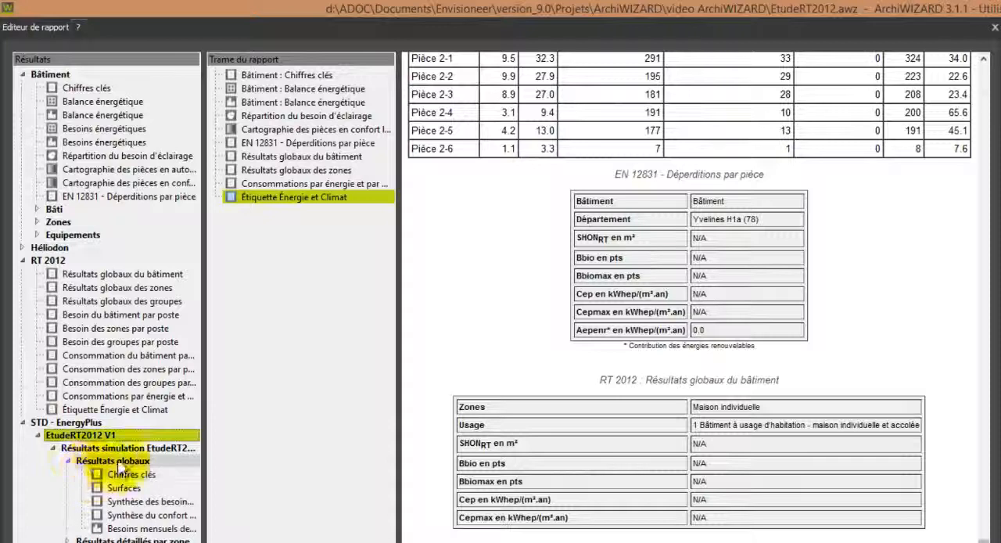
drag(110, 476, 301, 437)
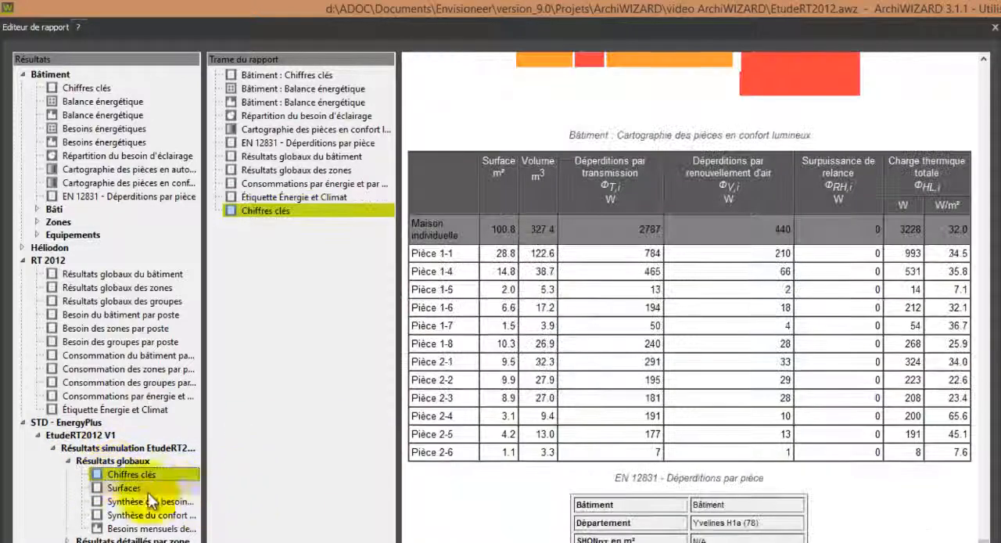
drag(148, 492, 276, 446)
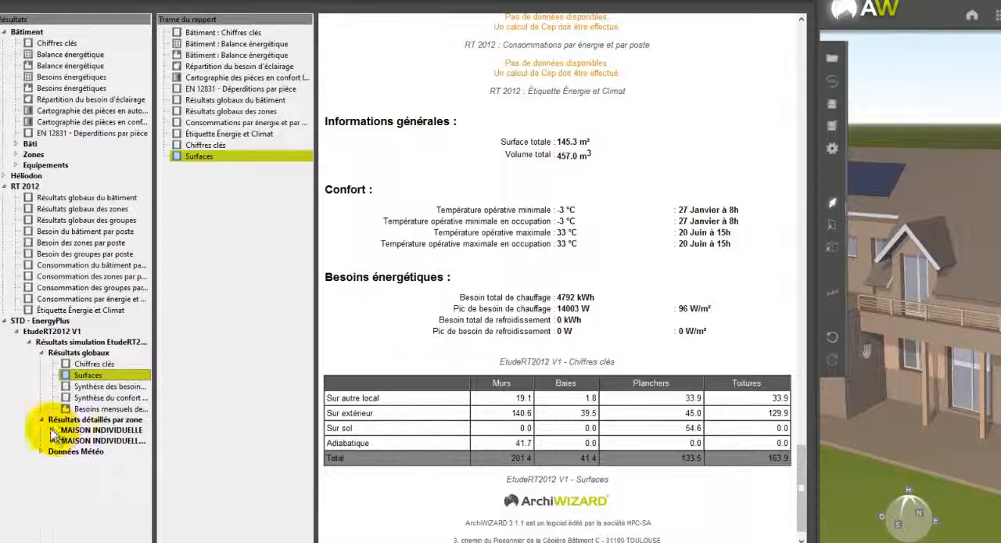
Add the first MAISON INDIVIDUELLE zone's indoor operative temperature maps, overall and during occupancy, to the report and review them in the preview.
click(53, 430)
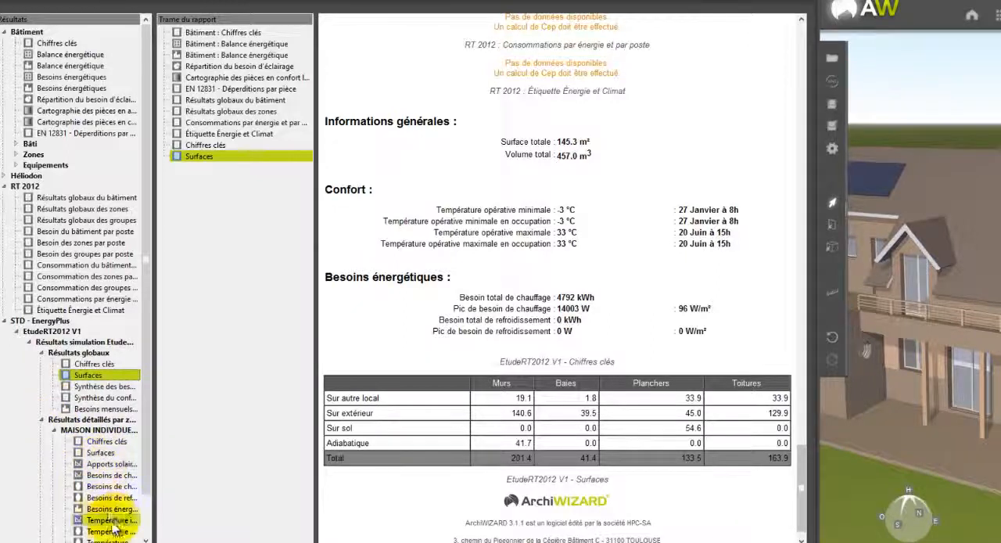
drag(108, 532, 233, 474)
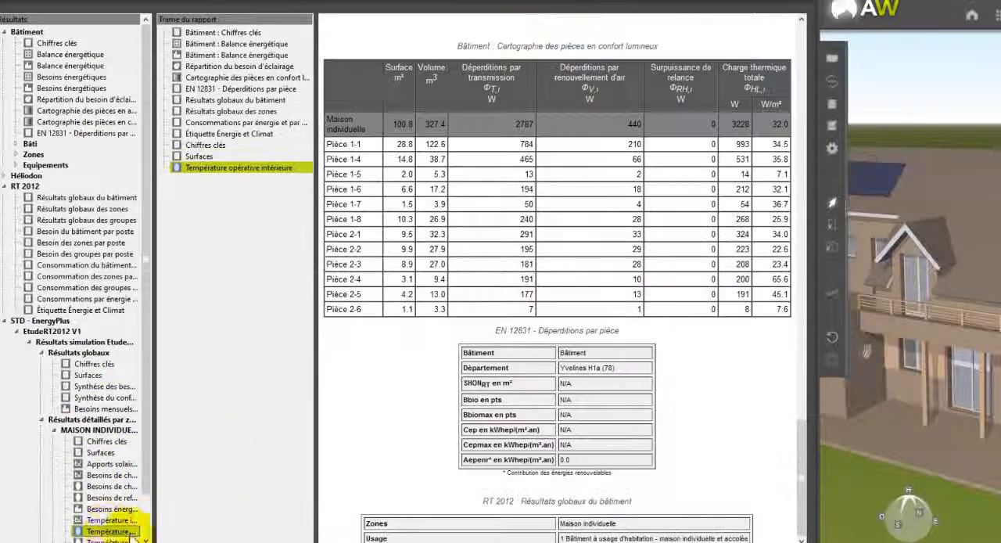
drag(112, 531, 250, 485)
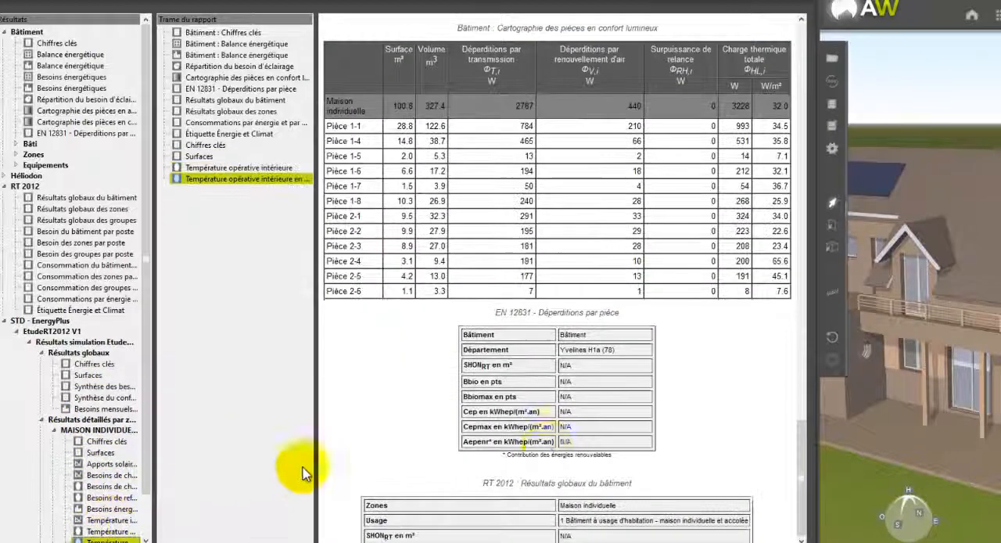
scroll(648, 456, down, 5)
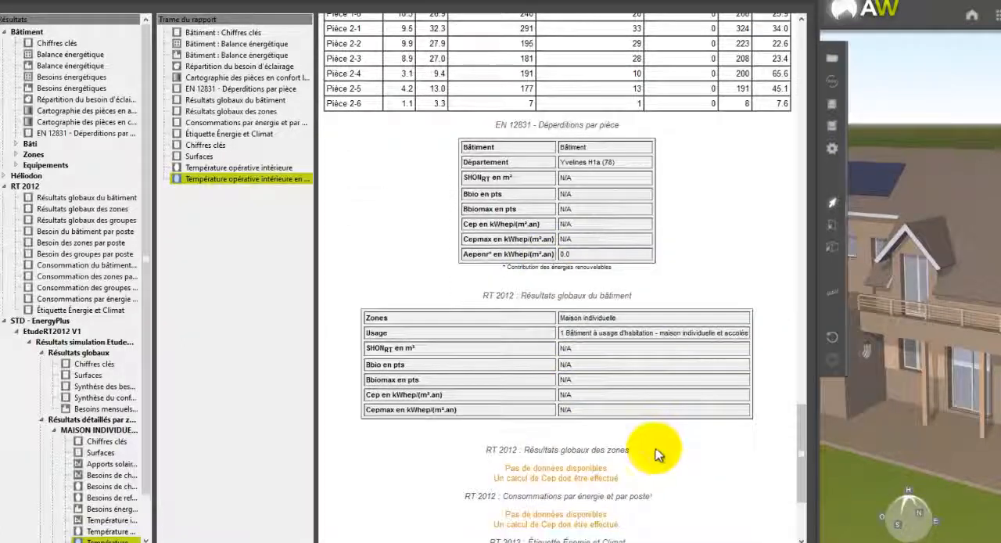
scroll(656, 456, down, 5)
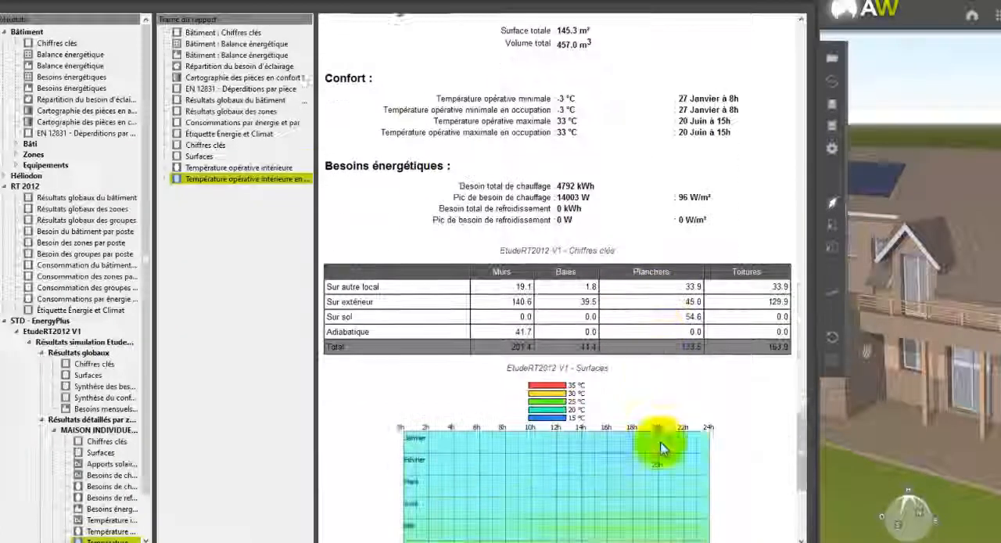
scroll(734, 425, down, 3)
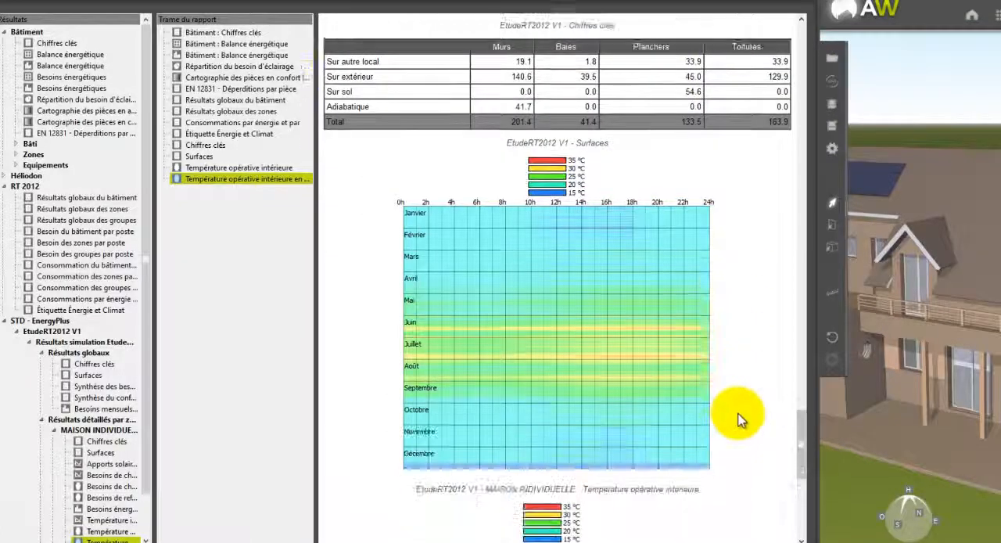
scroll(741, 421, down, 3)
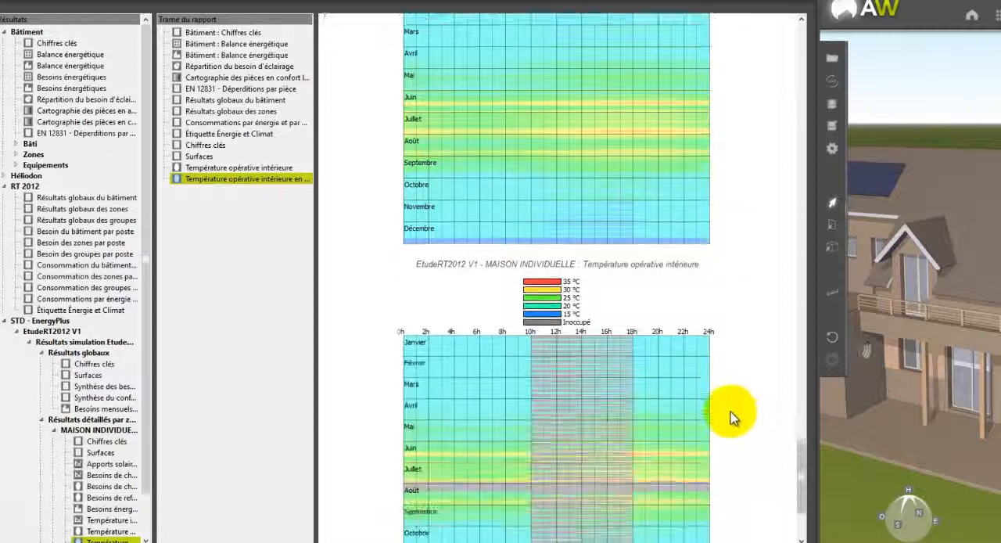
scroll(731, 417, down, 2)
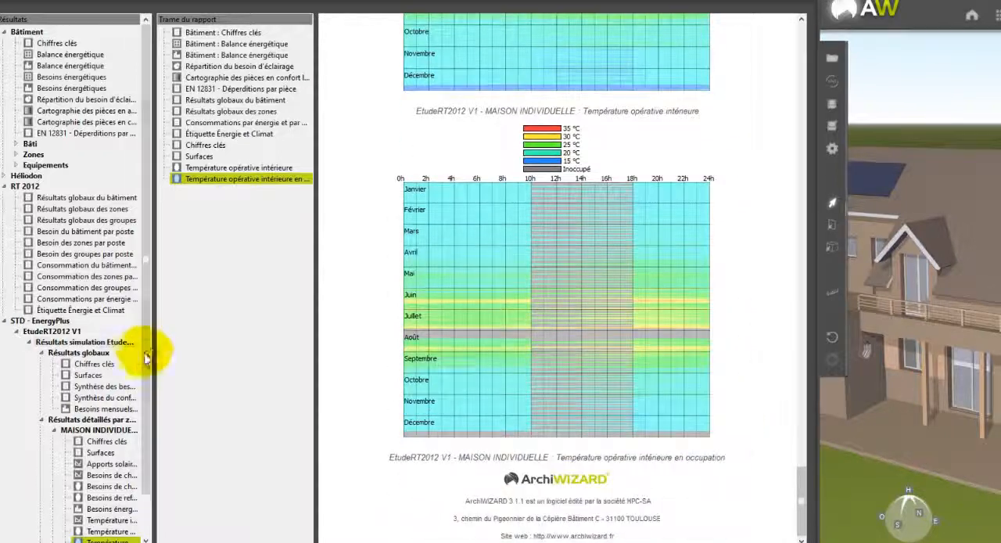
Add the Températures graph from the simulation's Données Météo to the report and check it in the preview.
scroll(150, 454, down, 1)
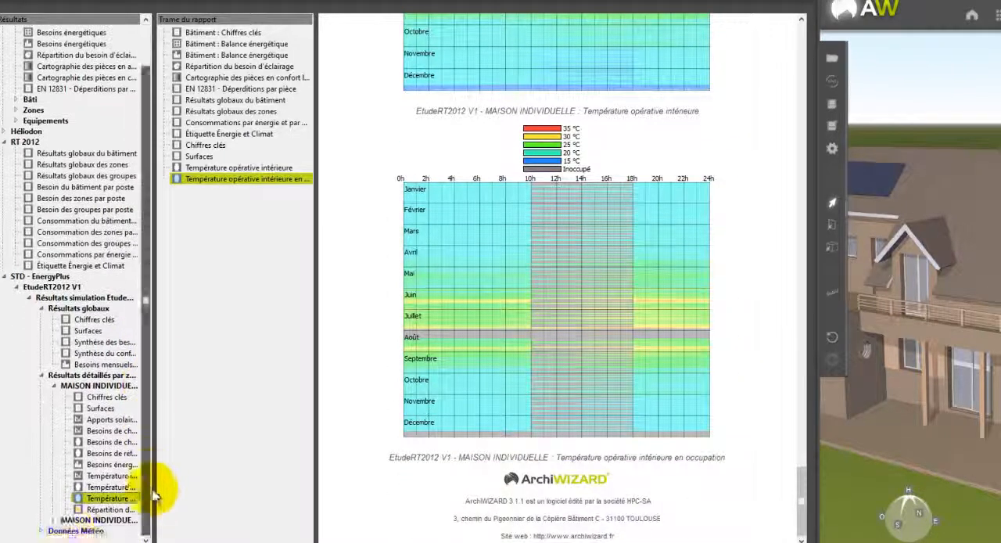
click(53, 520)
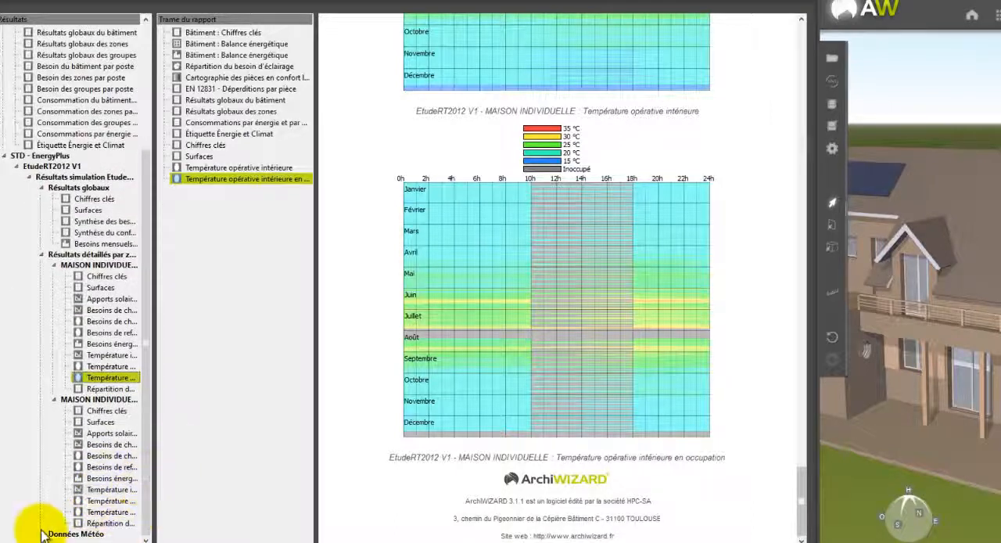
click(56, 532)
drag(90, 479, 207, 485)
scroll(579, 501, down, 7)
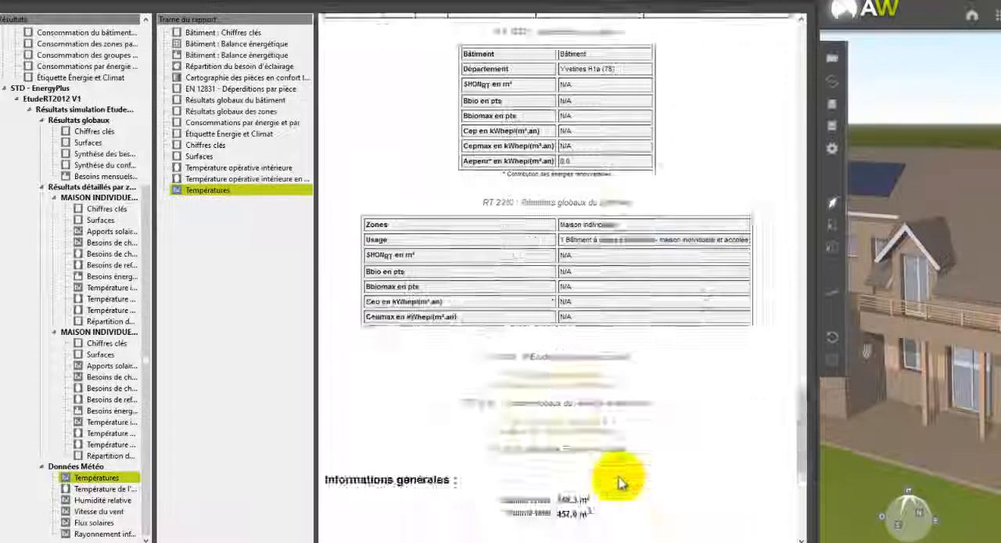
scroll(618, 477, down, 20)
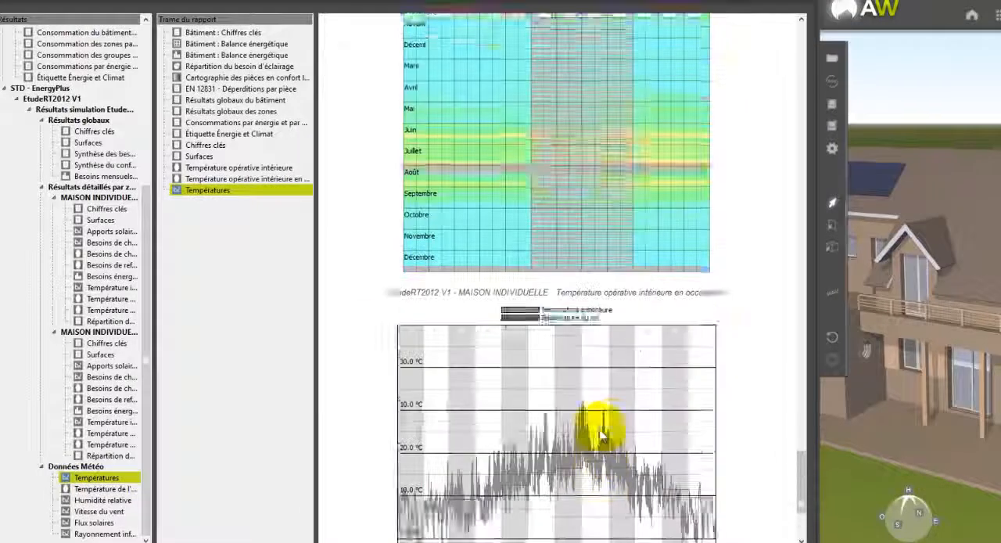